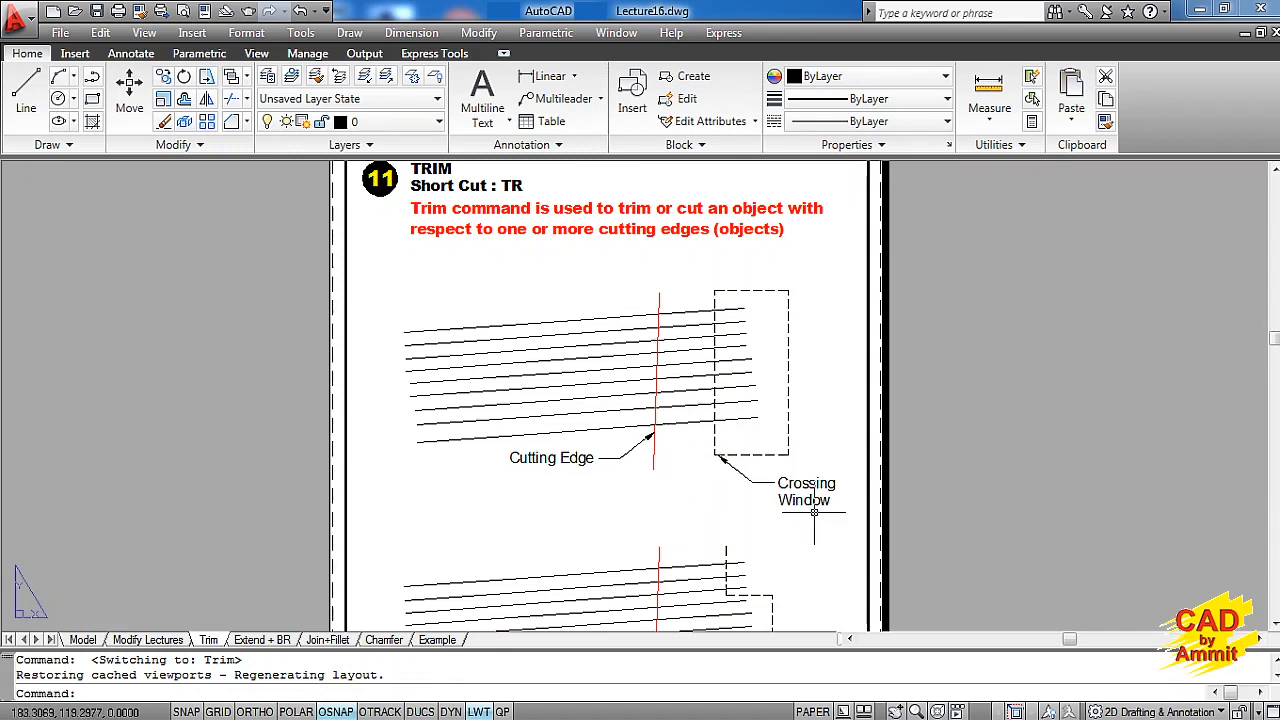
- Examine the crossing-window and fence-selection trim examples on the Trim layout sheet
{"action": "mouse_move", "coordinate": [814, 512]}
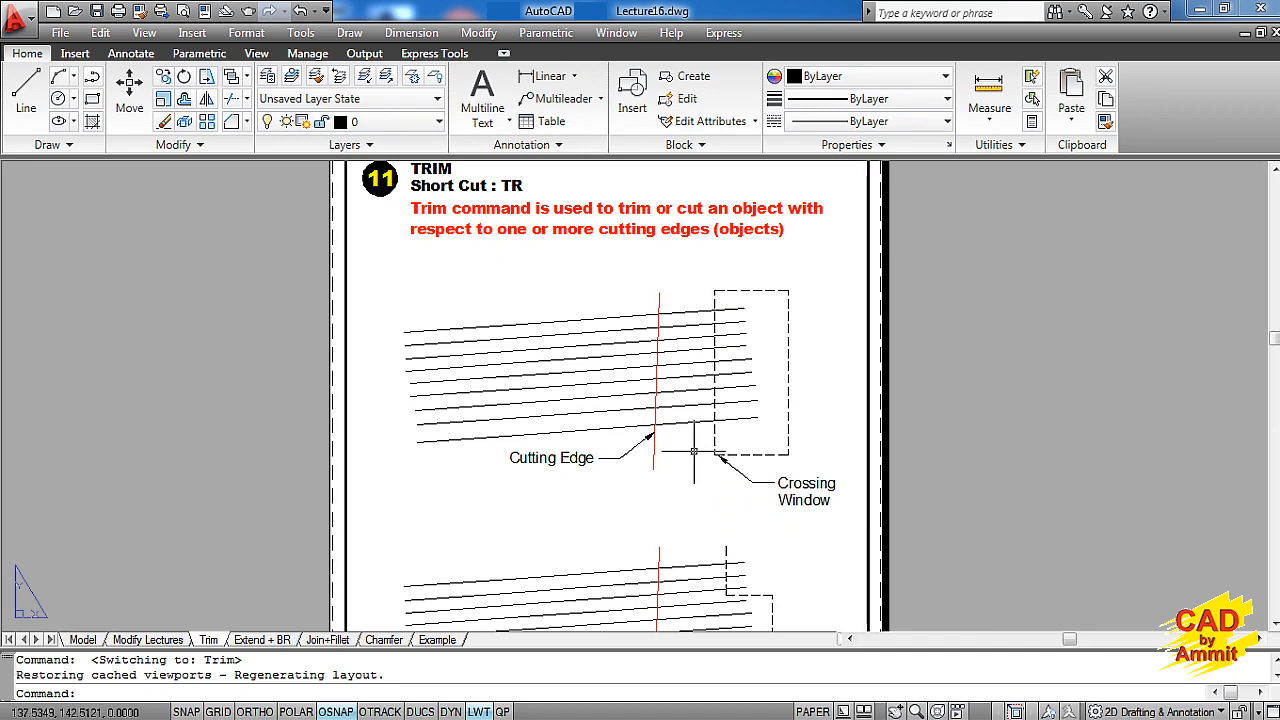
{"action": "middle_click_drag", "start_coordinate": [686, 491], "coordinate": [675, 263]}
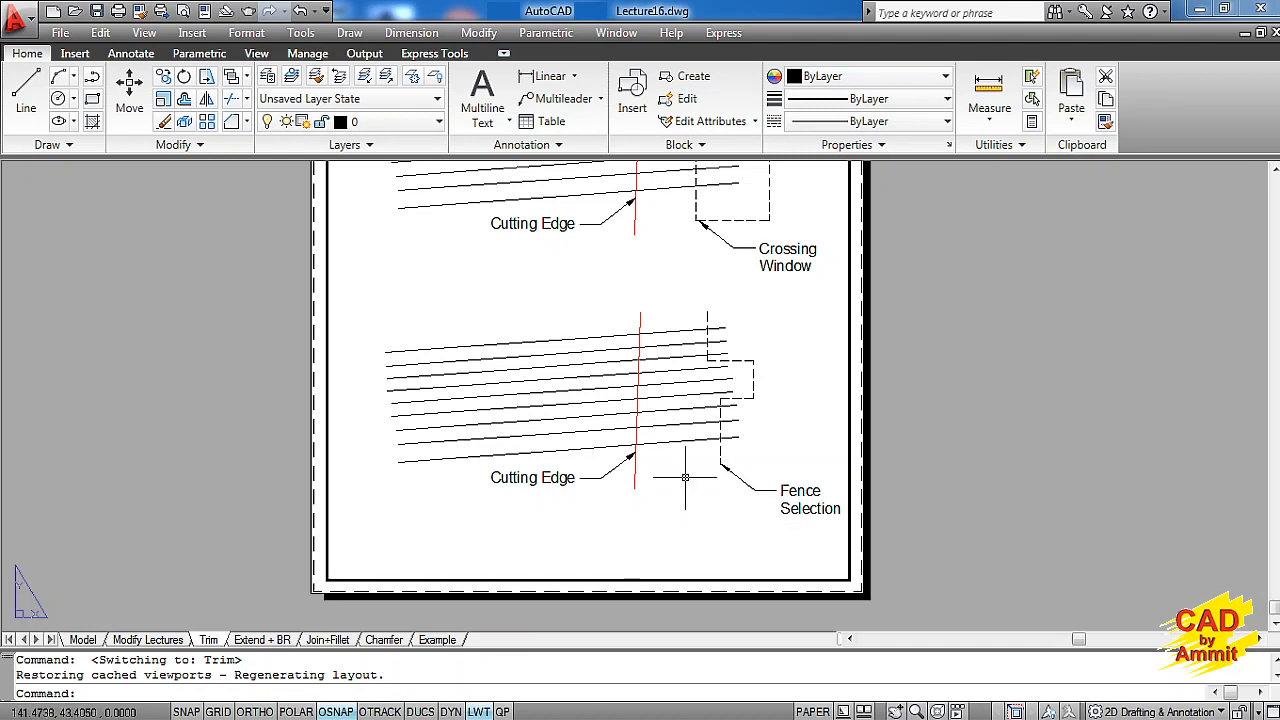
{"action": "scroll", "coordinate": [685, 477], "scroll_direction": "up", "scroll_amount": 3}
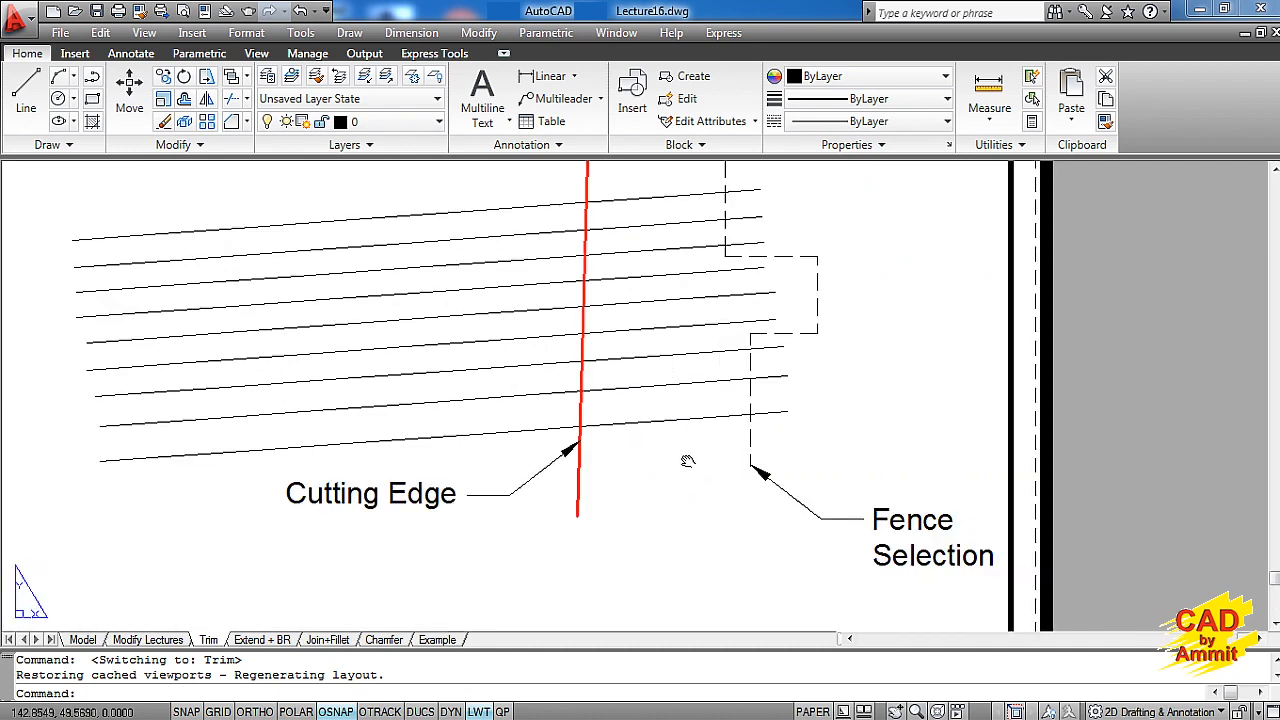
{"action": "middle_click_drag", "start_coordinate": [686, 457], "coordinate": [686, 537]}
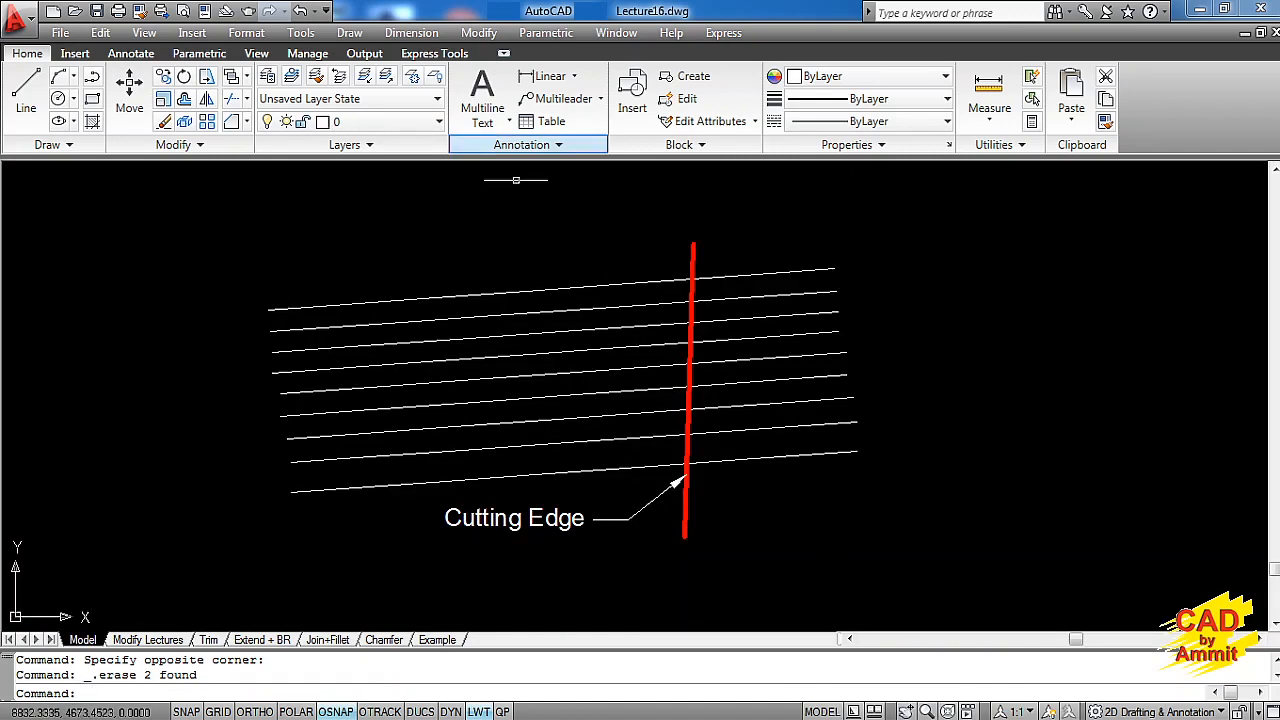
{"action": "left_click", "coordinate": [479, 33]}
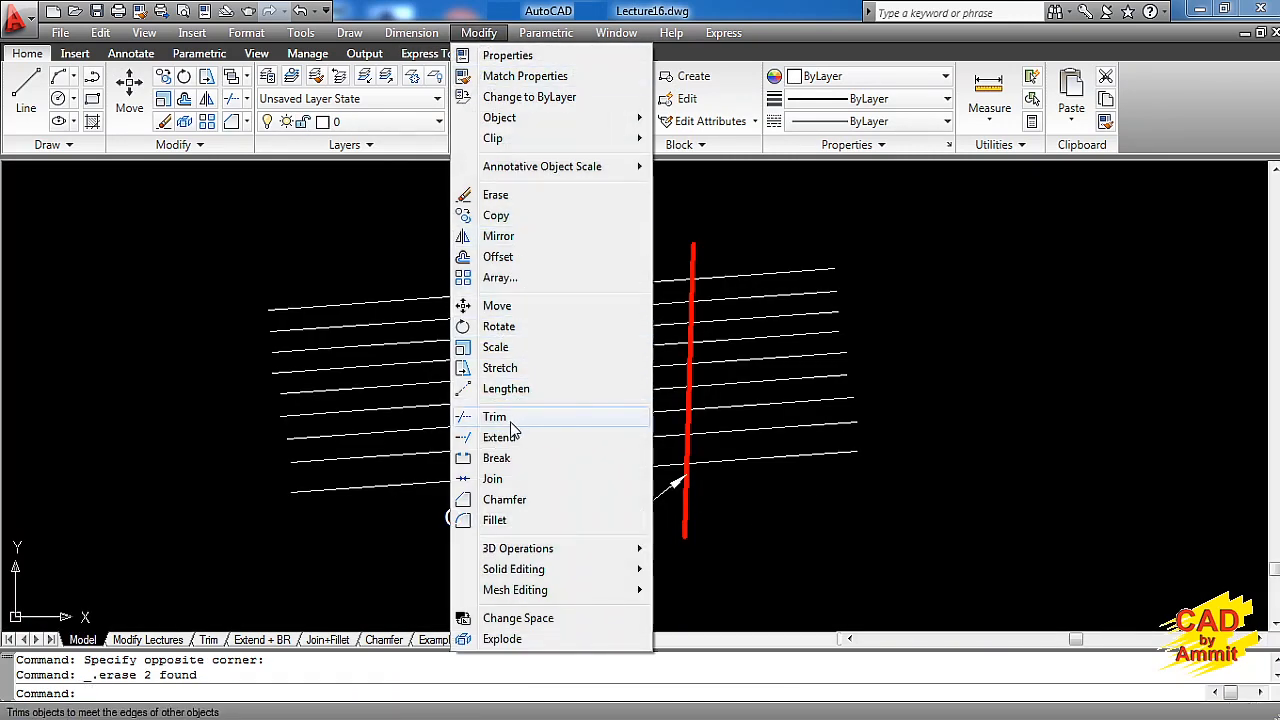
{"action": "left_click", "coordinate": [363, 249]}
{"action": "left_click", "coordinate": [363, 249]}
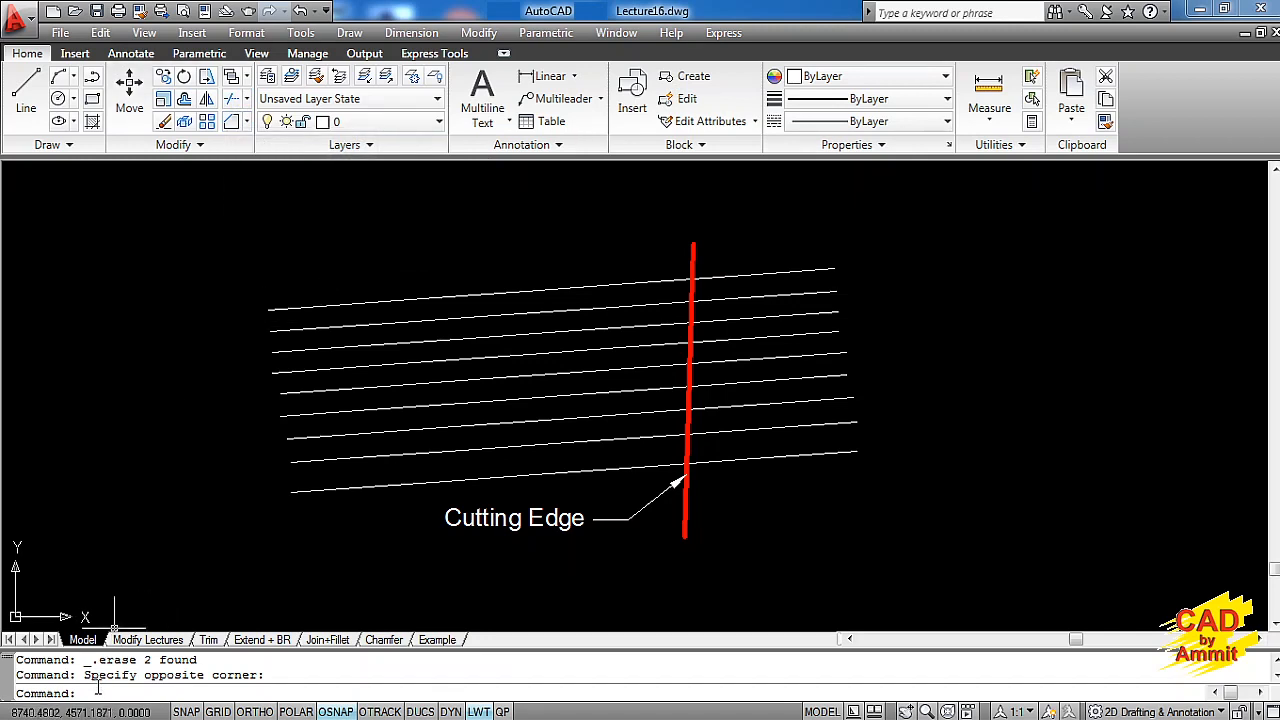
- Trim all nine lines to the right of the red cutting edge with a crossing window, and undo the trim
{"action": "type", "text": "tr"}
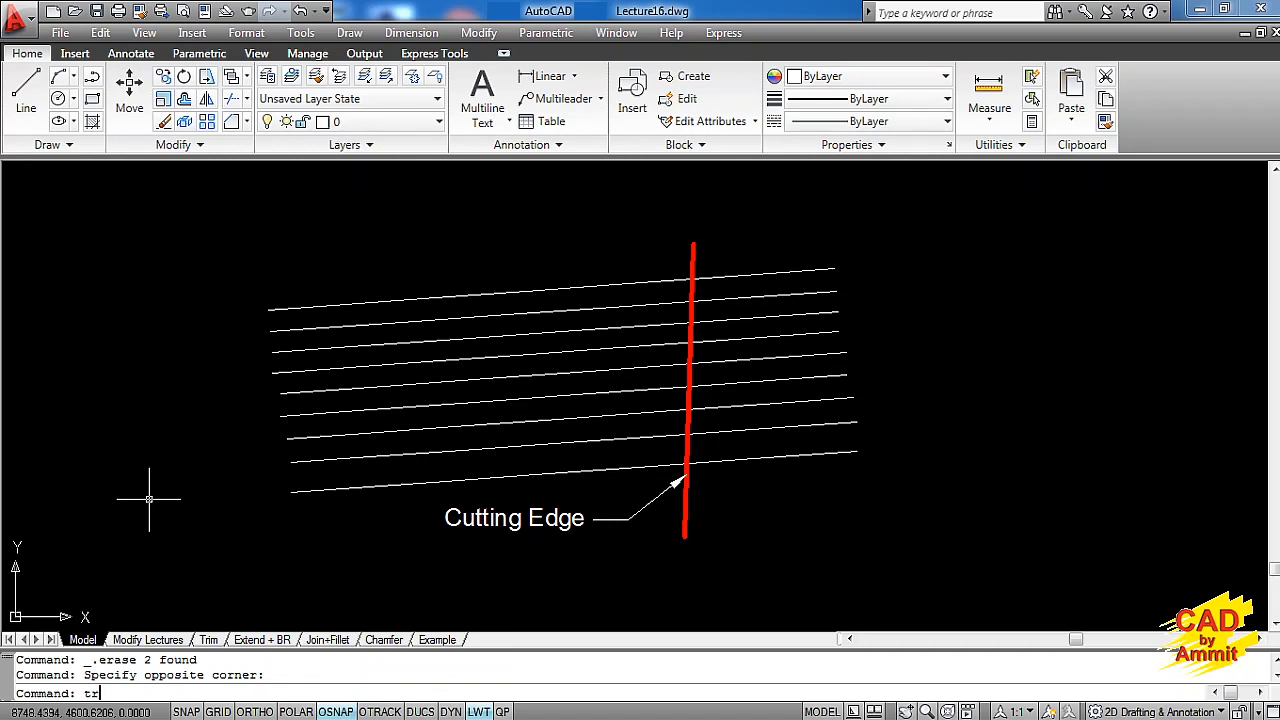
{"action": "key", "text": "Return"}
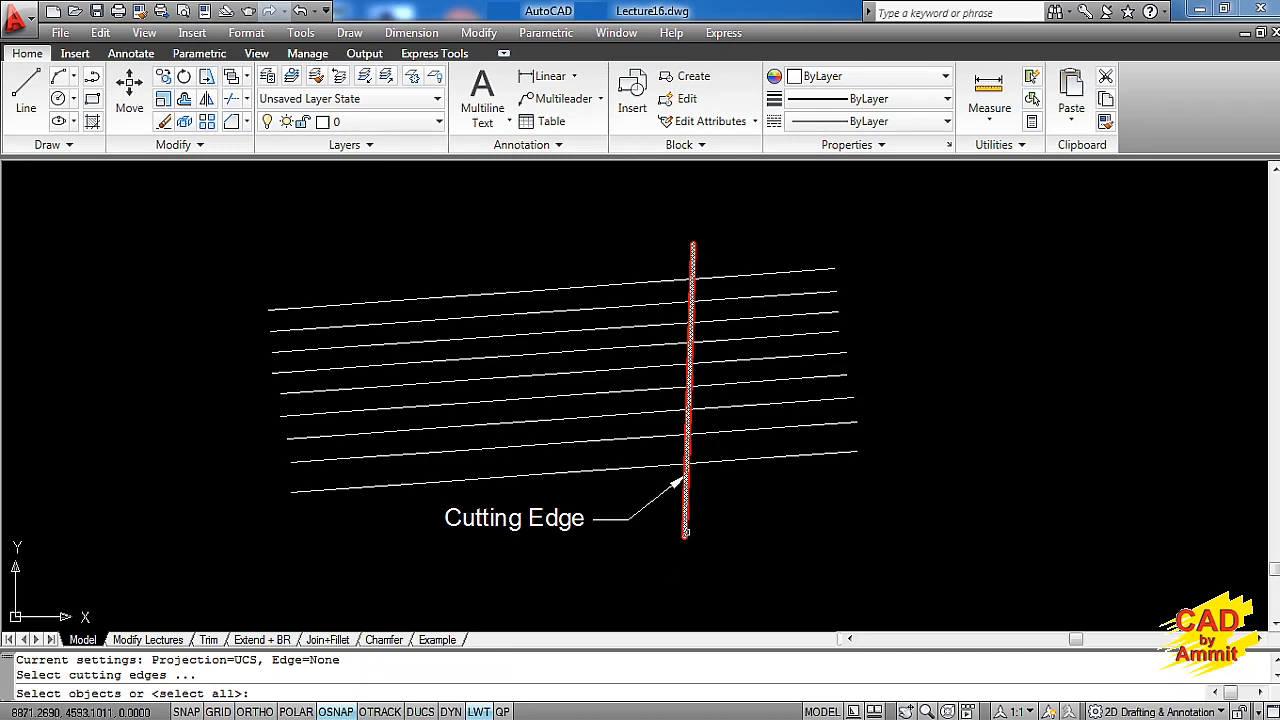
{"action": "left_click", "coordinate": [685, 532]}
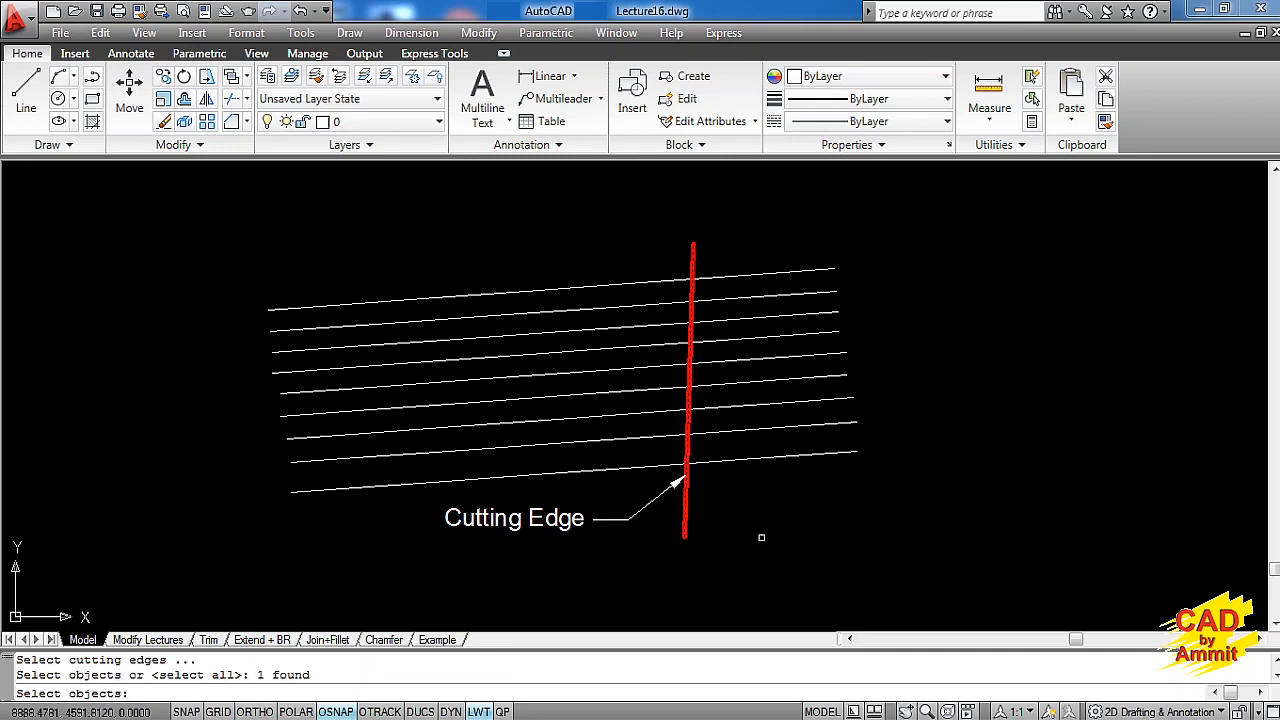
{"action": "key", "text": "Return"}
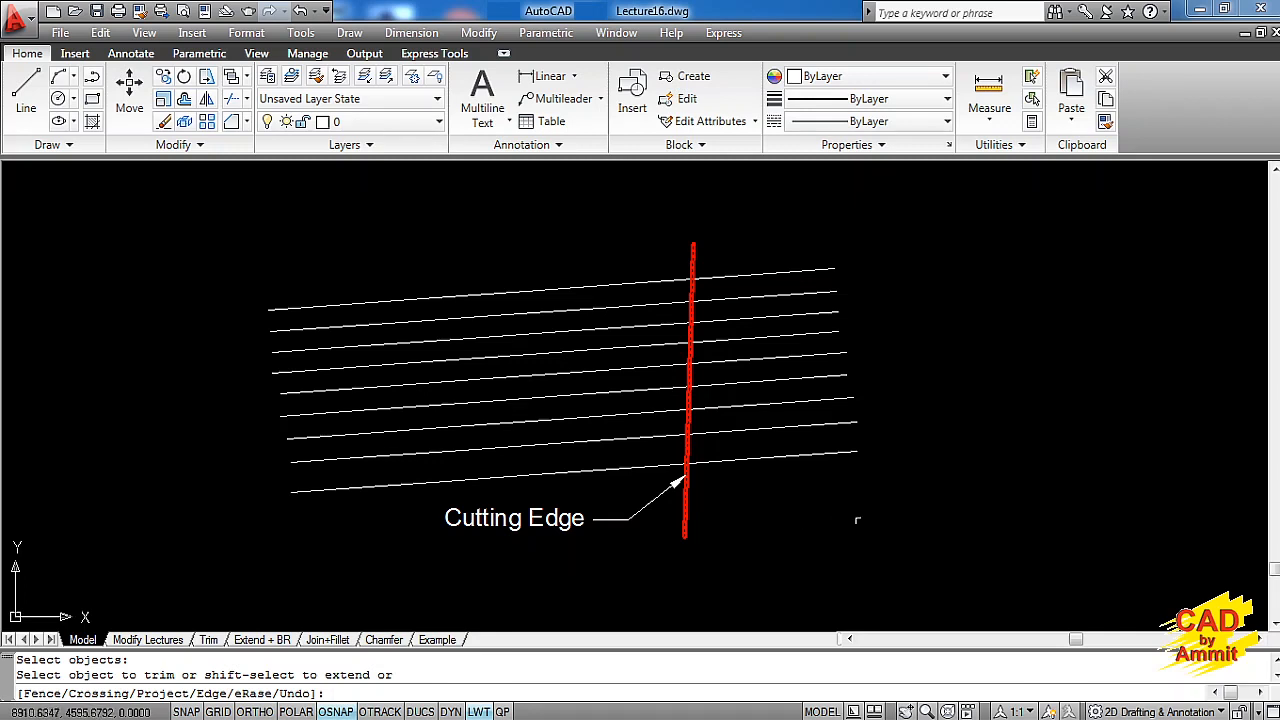
{"action": "left_click", "coordinate": [892, 520]}
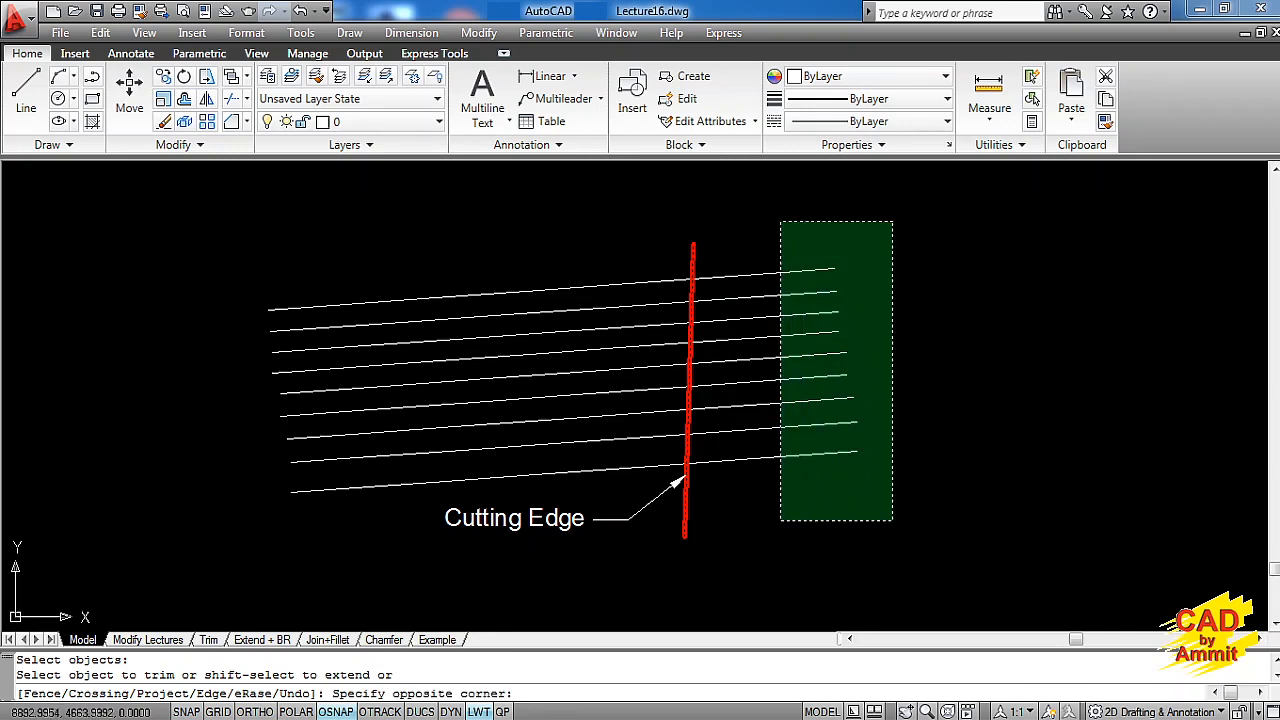
{"action": "left_click", "coordinate": [781, 221]}
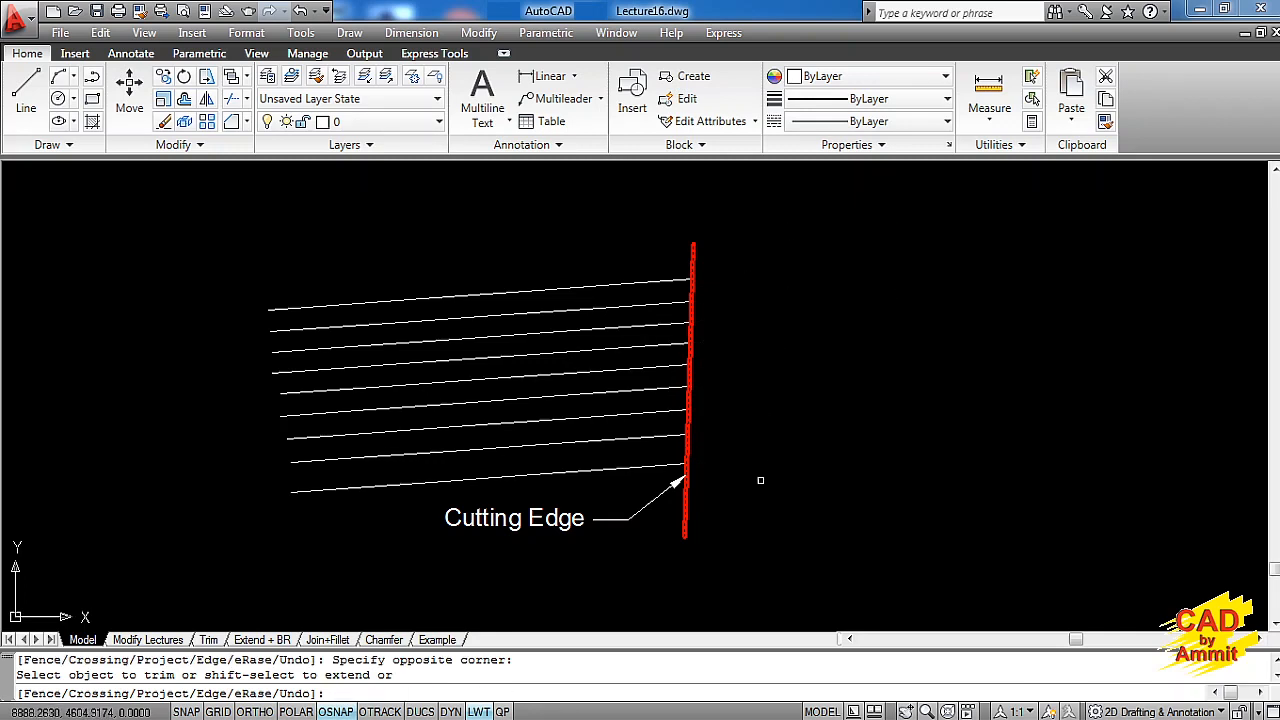
{"action": "key", "text": "ctrl+z"}
{"action": "type", "text": "F"}
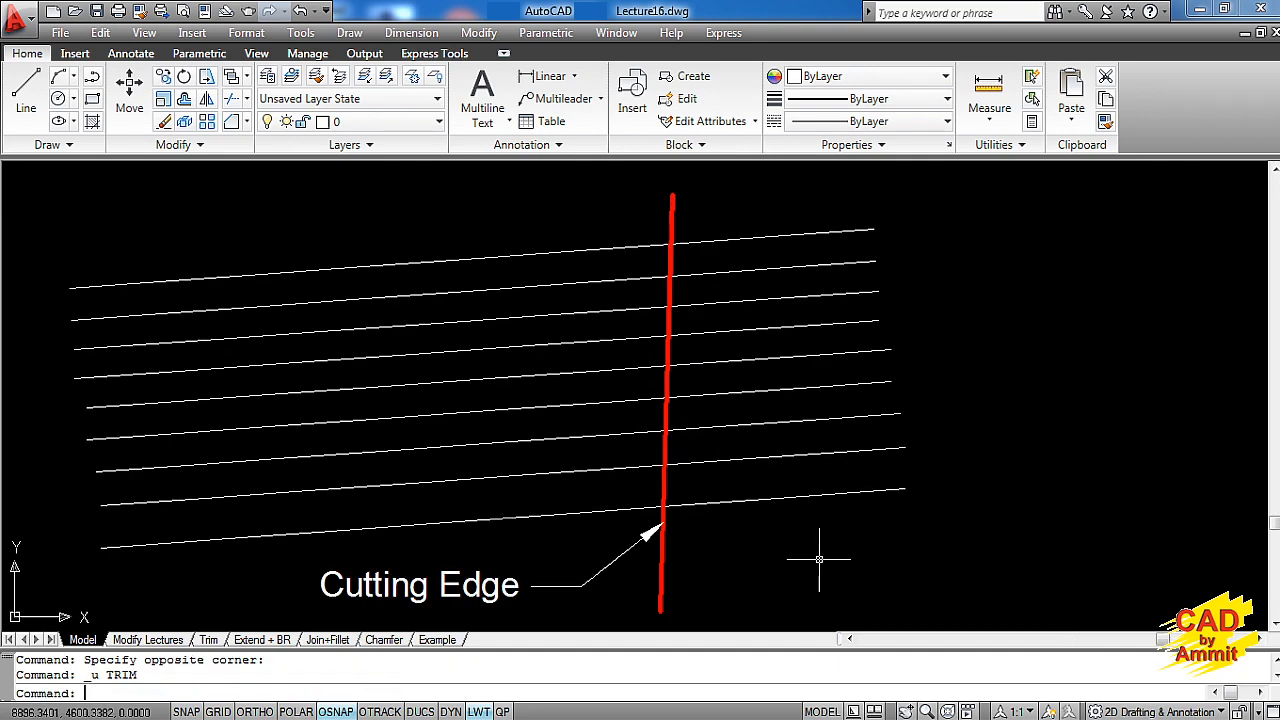
- Trim the three upper and three lower lines right of the red cutting edge with a stepped fence that bypasses the middle three
{"action": "type", "text": "tr"}
{"action": "key", "text": "Return"}
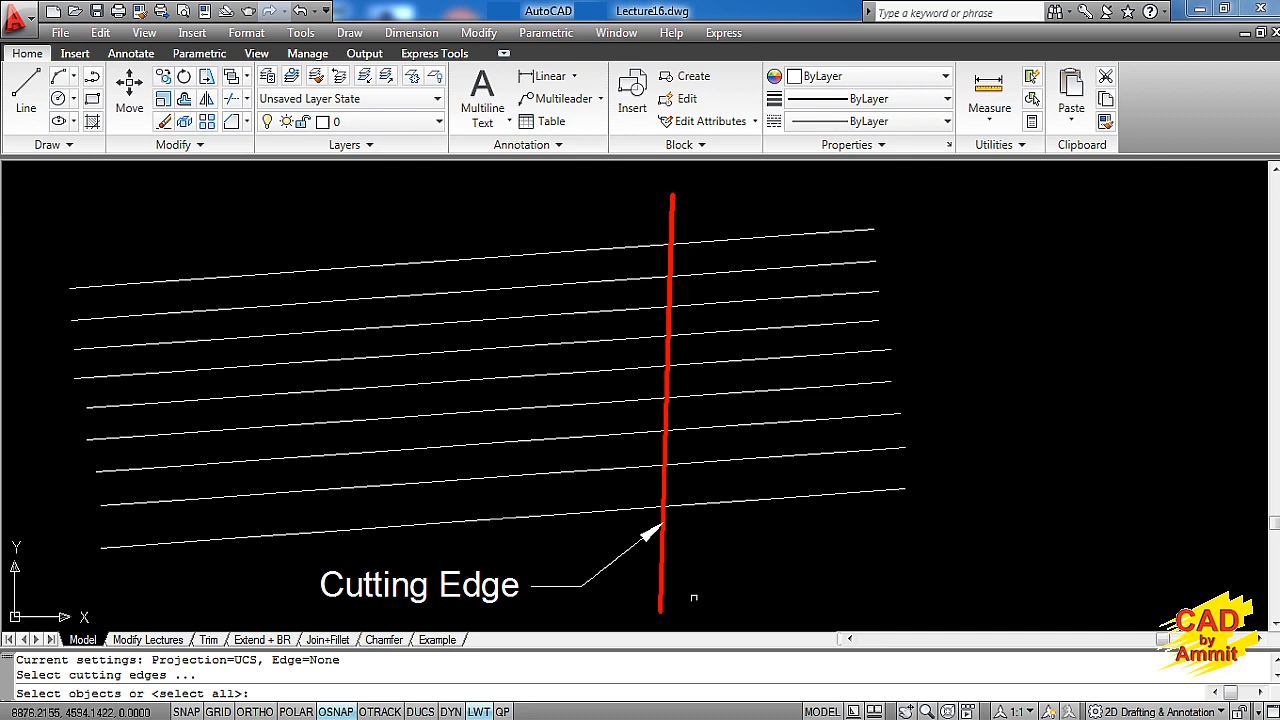
{"action": "left_click", "coordinate": [661, 587]}
{"action": "left_click", "coordinate": [660, 586]}
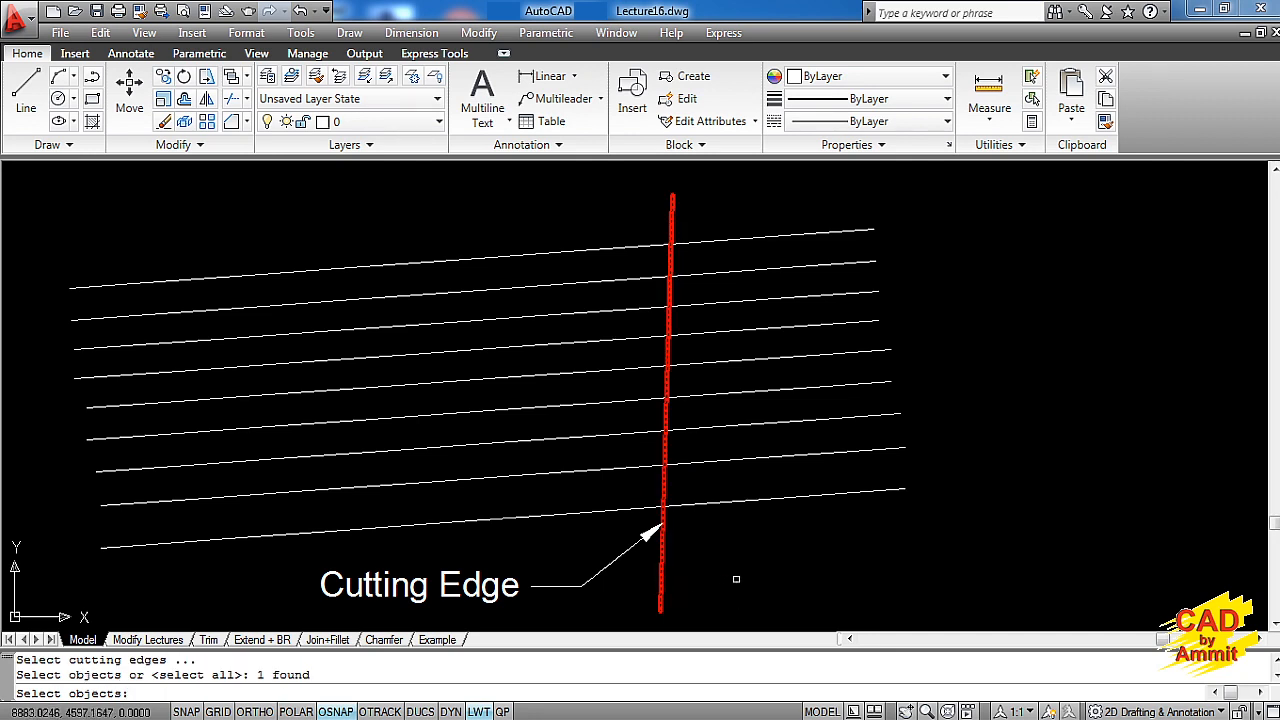
{"action": "key", "text": "Return"}
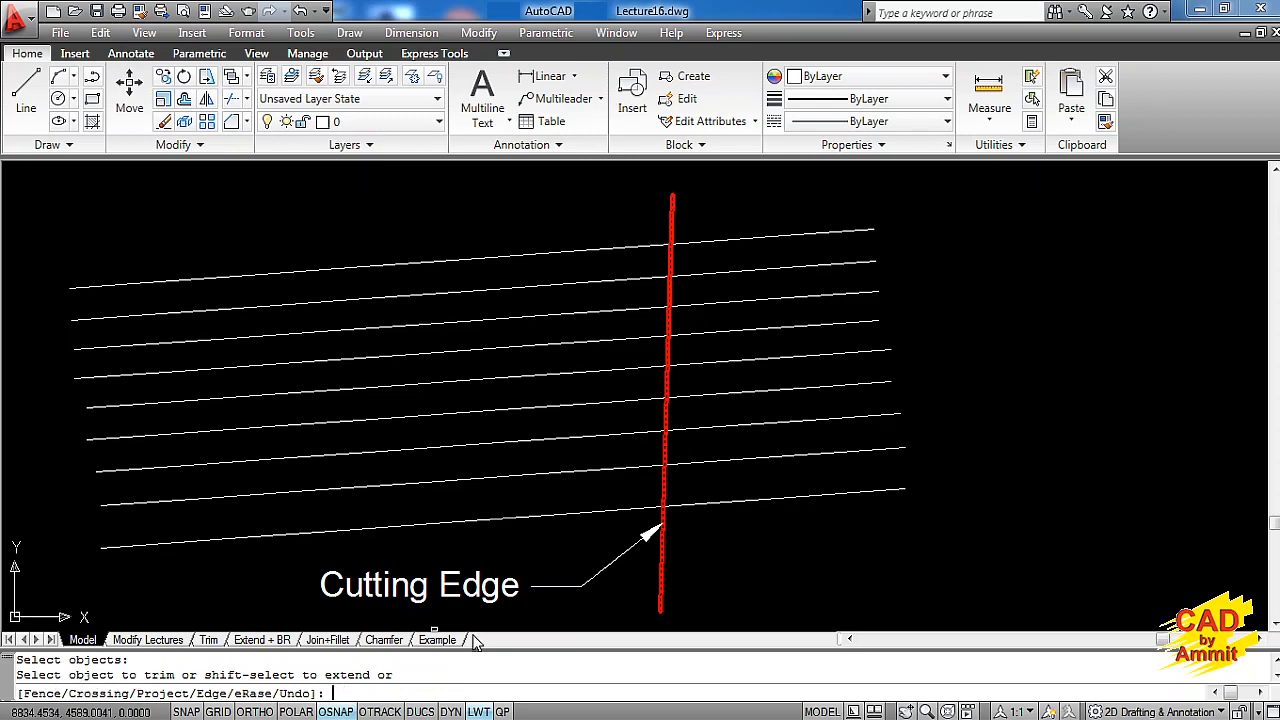
{"action": "type", "text": "f"}
{"action": "key", "text": "Return"}
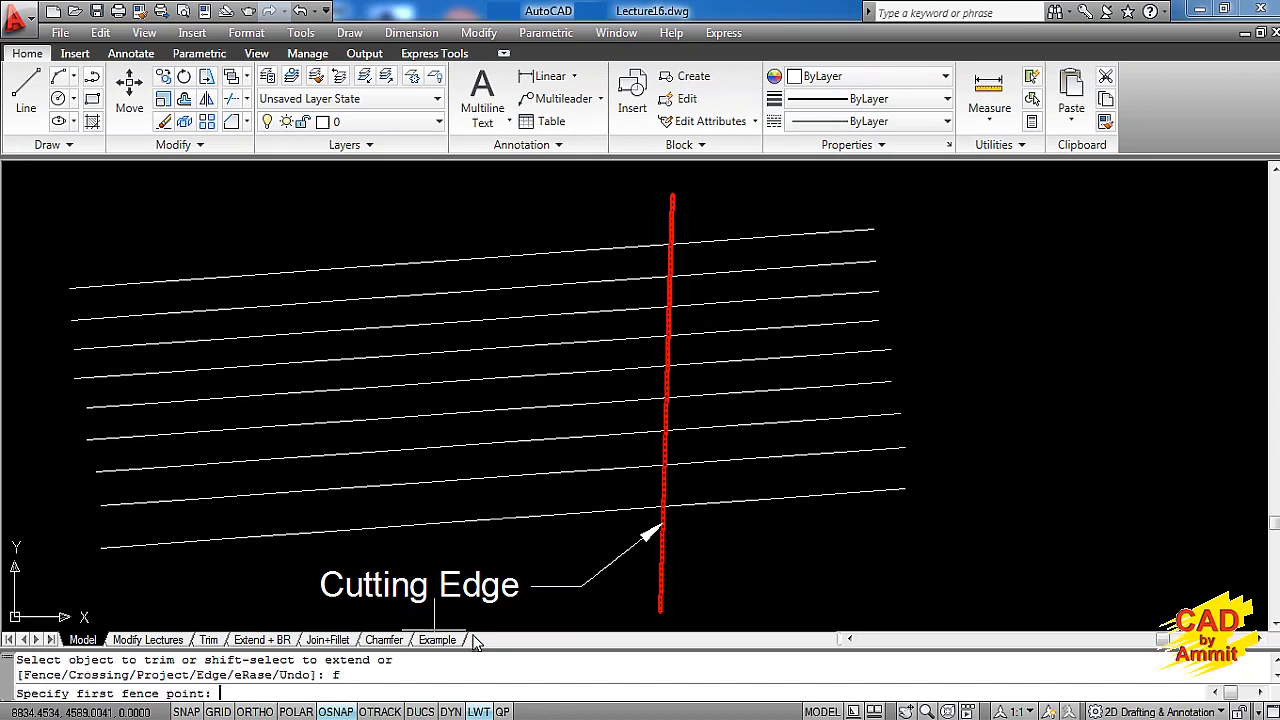
{"action": "left_click", "coordinate": [794, 525]}
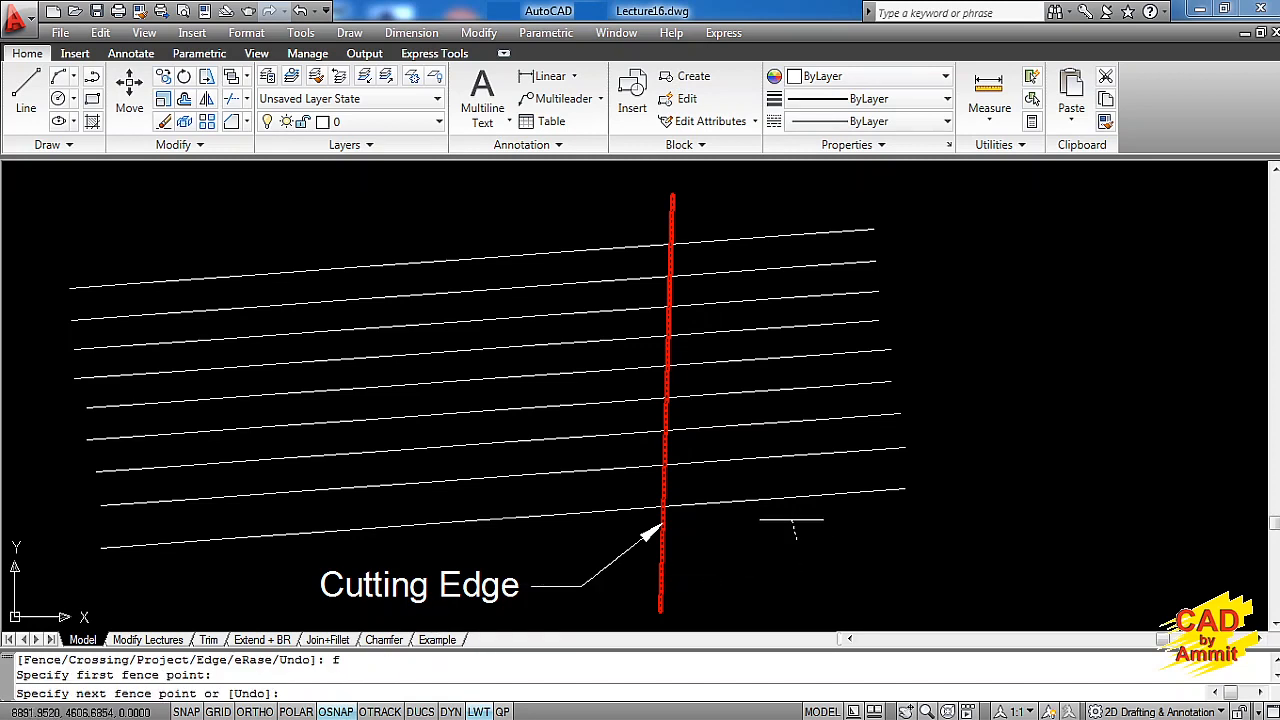
{"action": "left_click", "coordinate": [783, 405]}
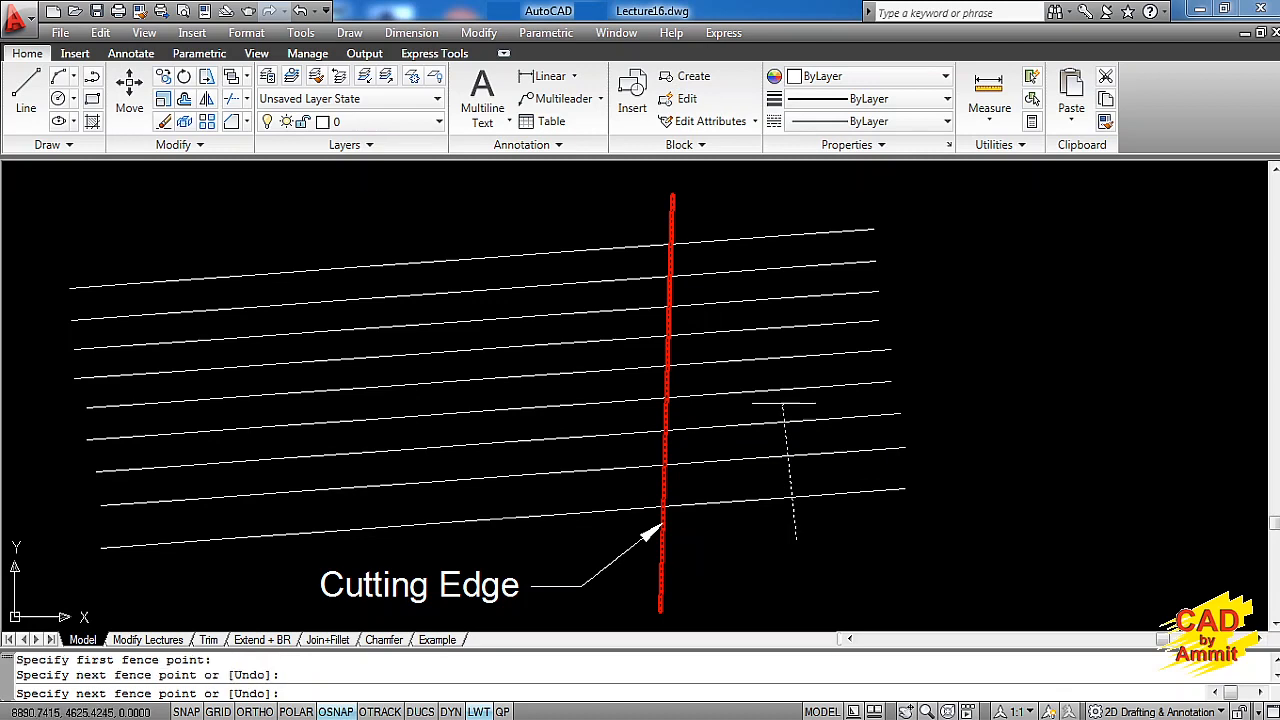
{"action": "left_click", "coordinate": [962, 394]}
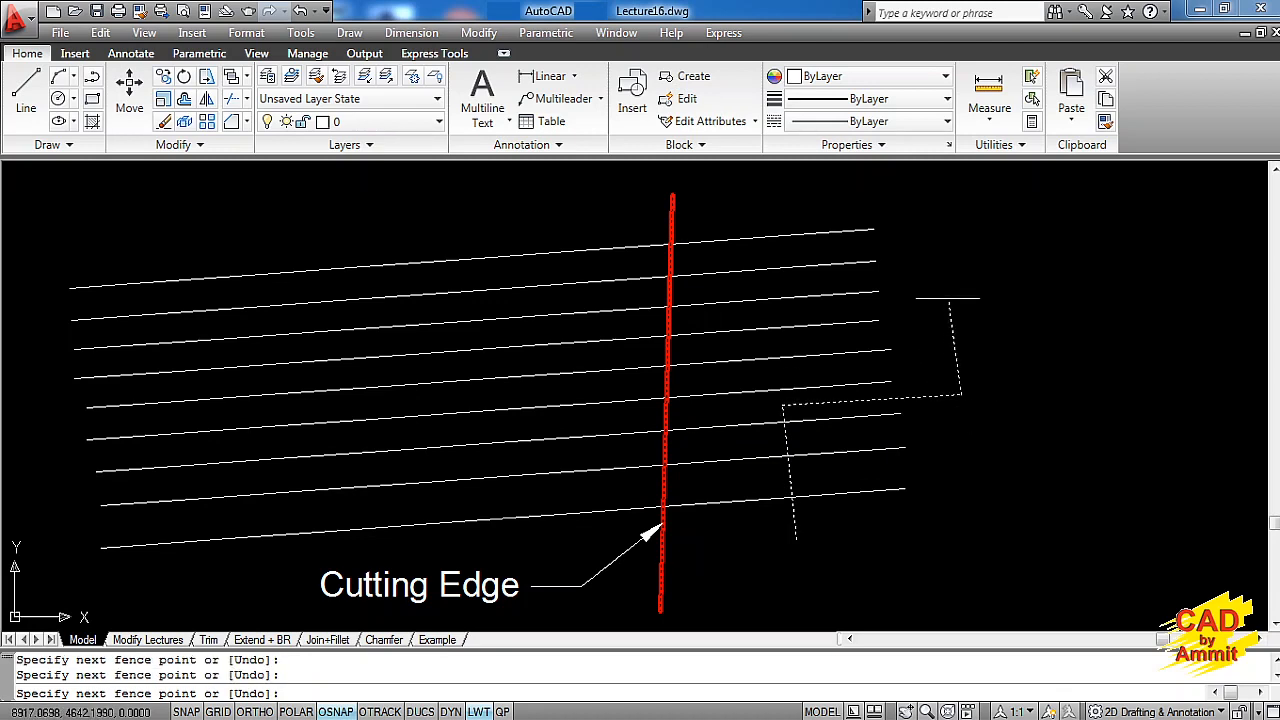
{"action": "left_click", "coordinate": [950, 298]}
{"action": "left_click", "coordinate": [802, 307]}
{"action": "right_click", "coordinate": [767, 187]}
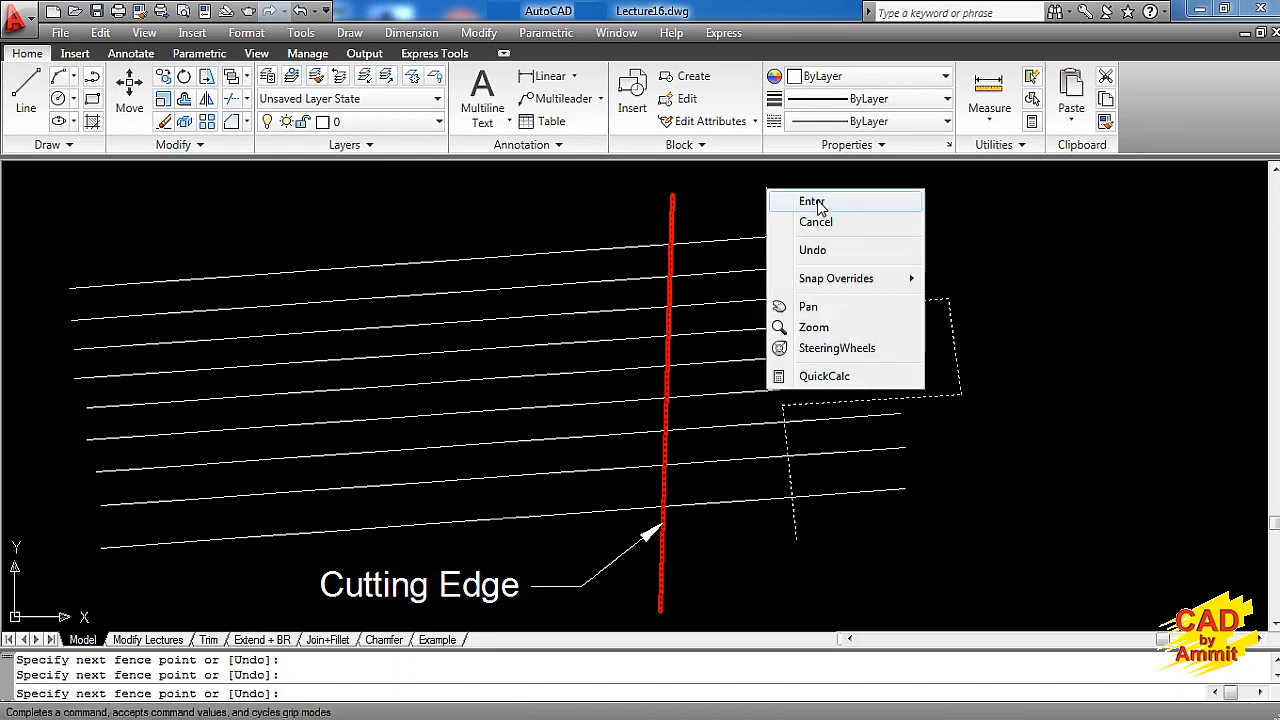
{"action": "left_click", "coordinate": [815, 203]}
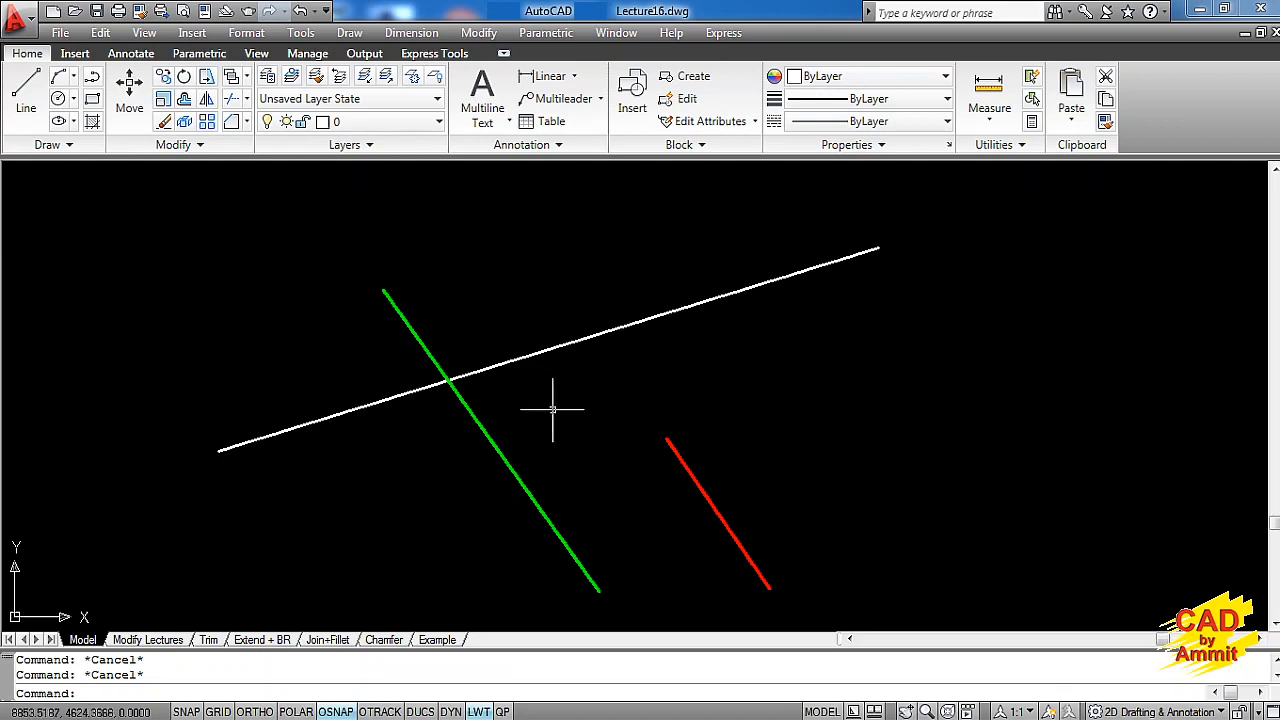
- Trim the white line's upper end with all objects as cutting edges and Edge mode Extend, and undo the trim
{"action": "type", "text": "tr"}
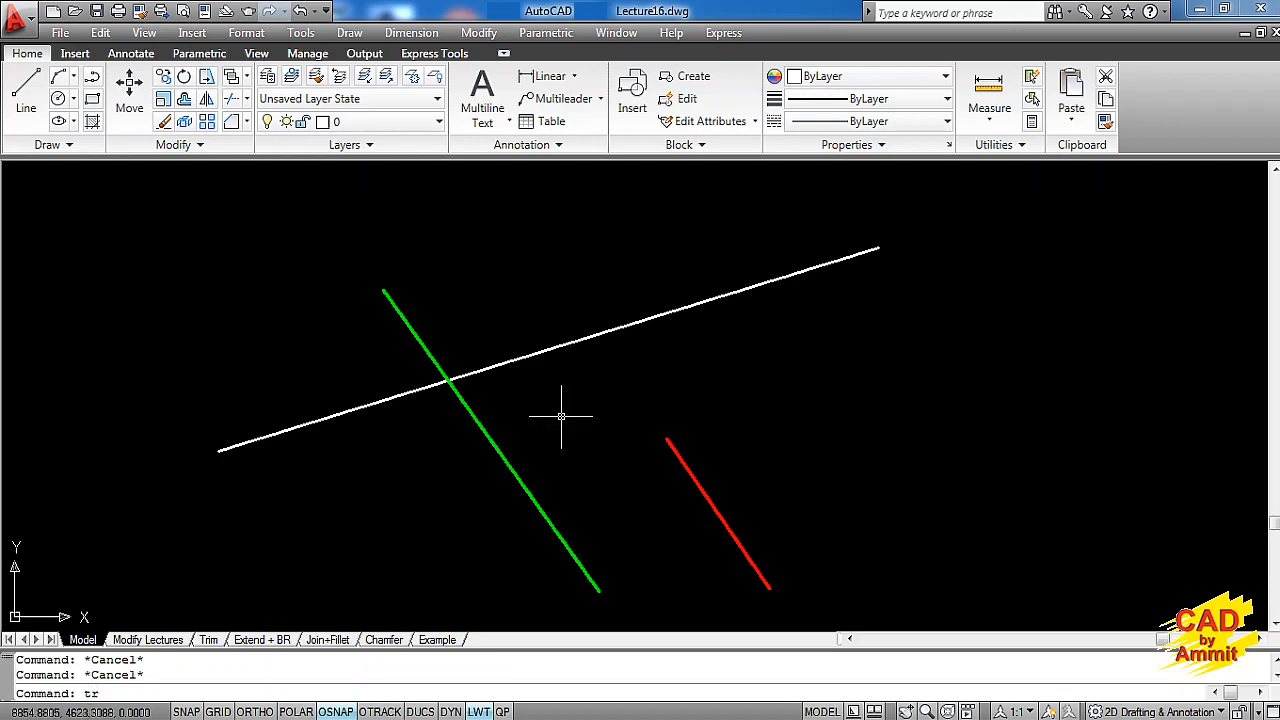
{"action": "key", "text": "Return"}
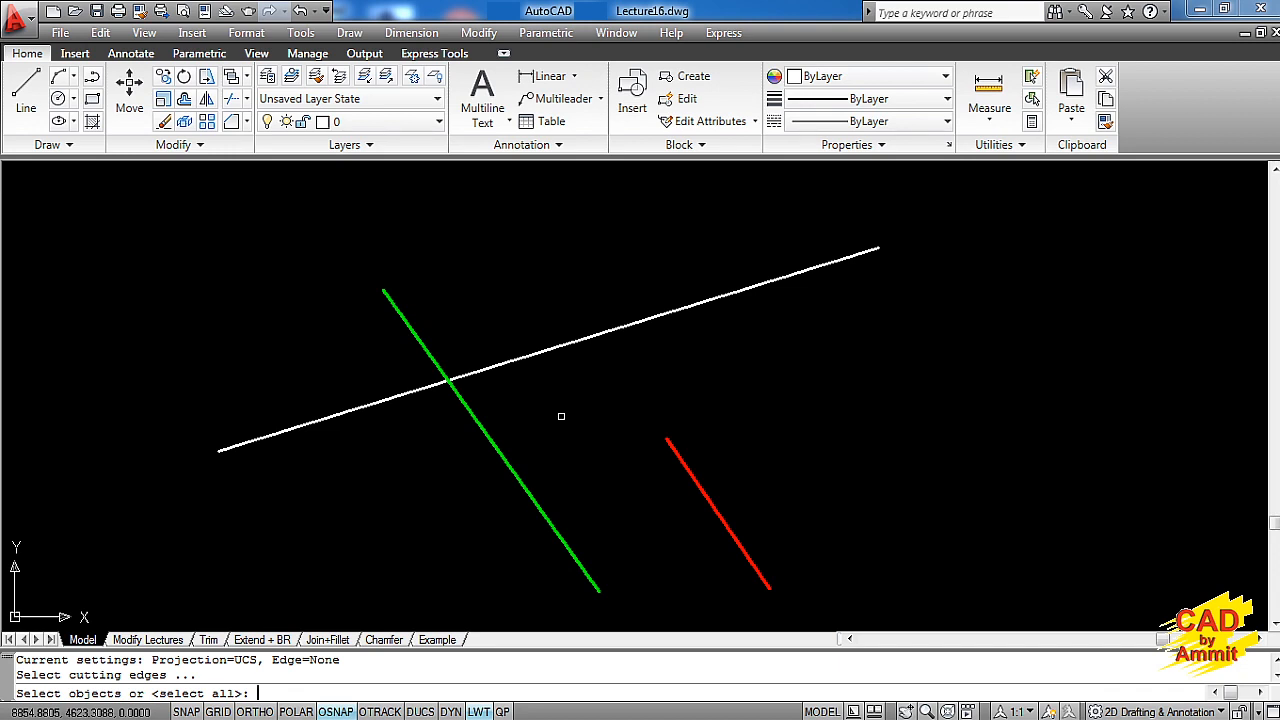
{"action": "key", "text": "Return"}
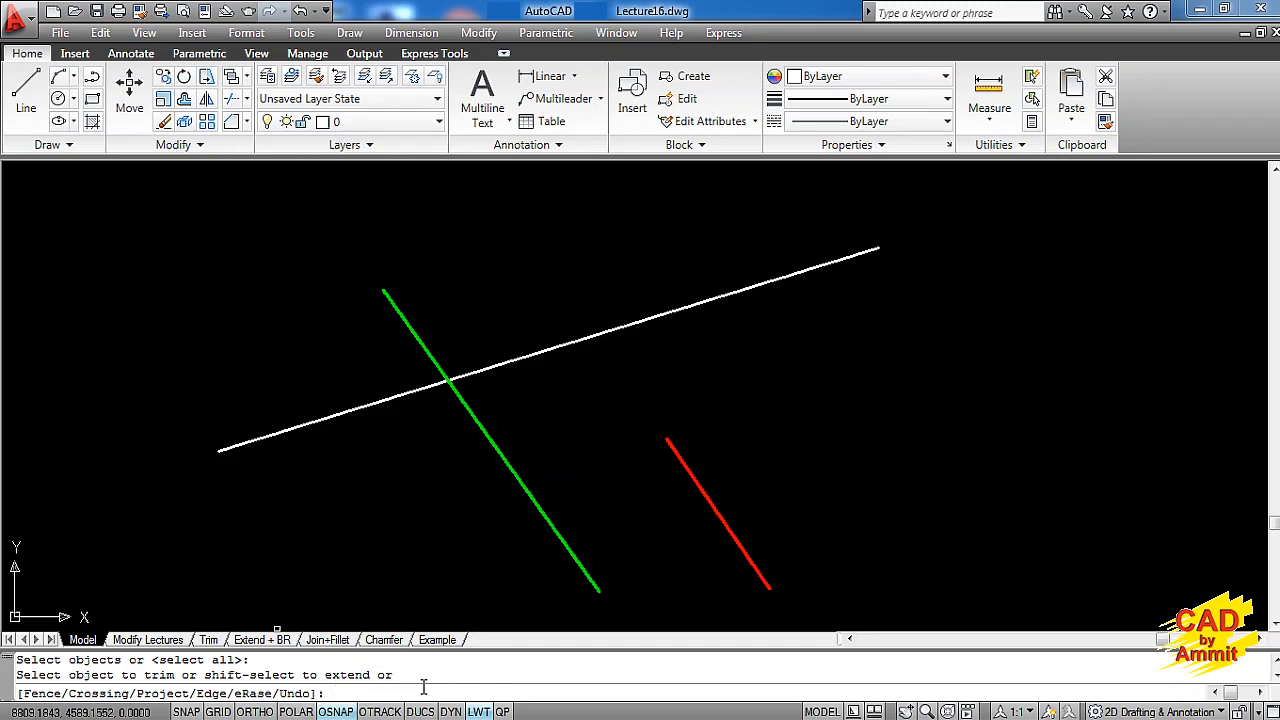
{"action": "type", "text": "e"}
{"action": "key", "text": "Return"}
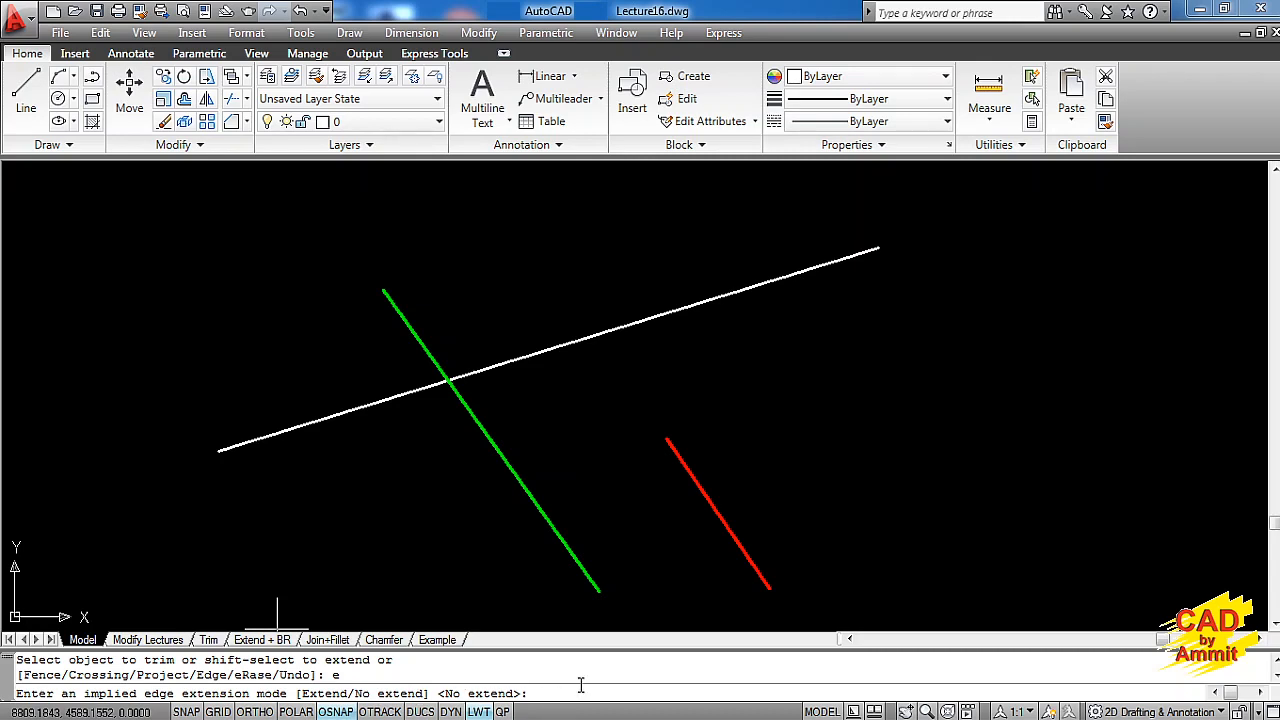
{"action": "type", "text": "e"}
{"action": "key", "text": "Return"}
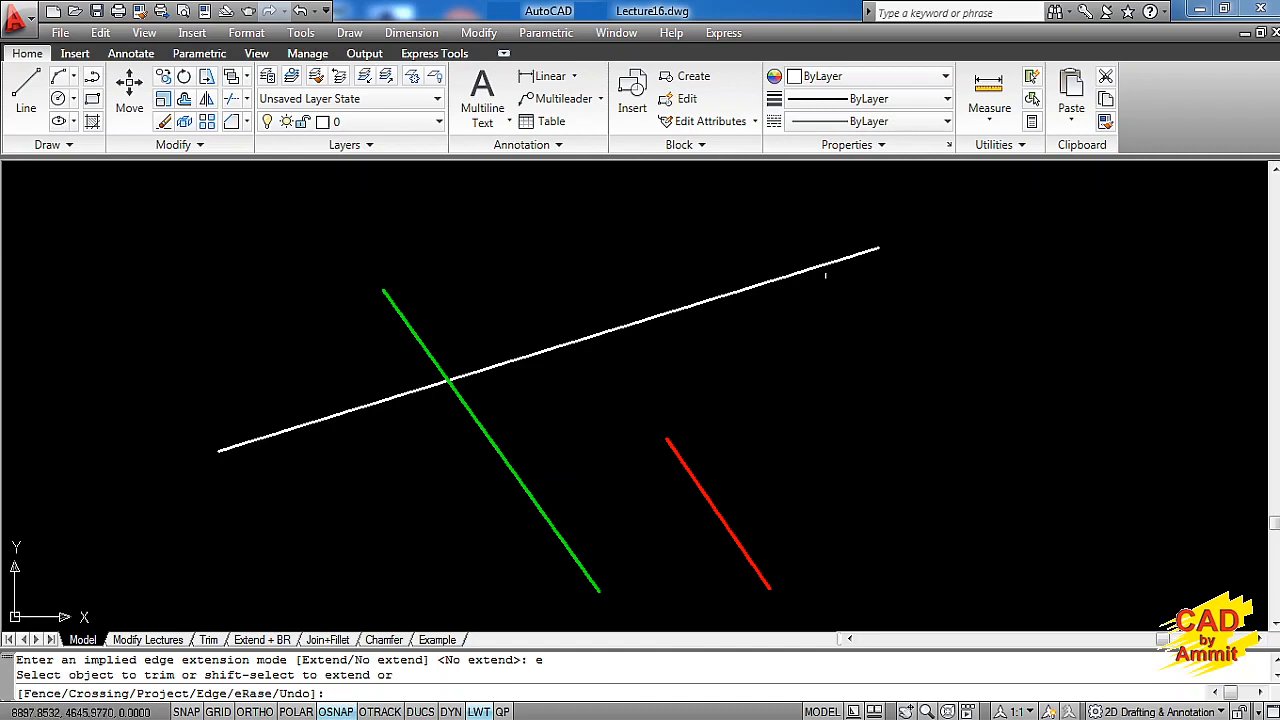
{"action": "left_click", "coordinate": [831, 262]}
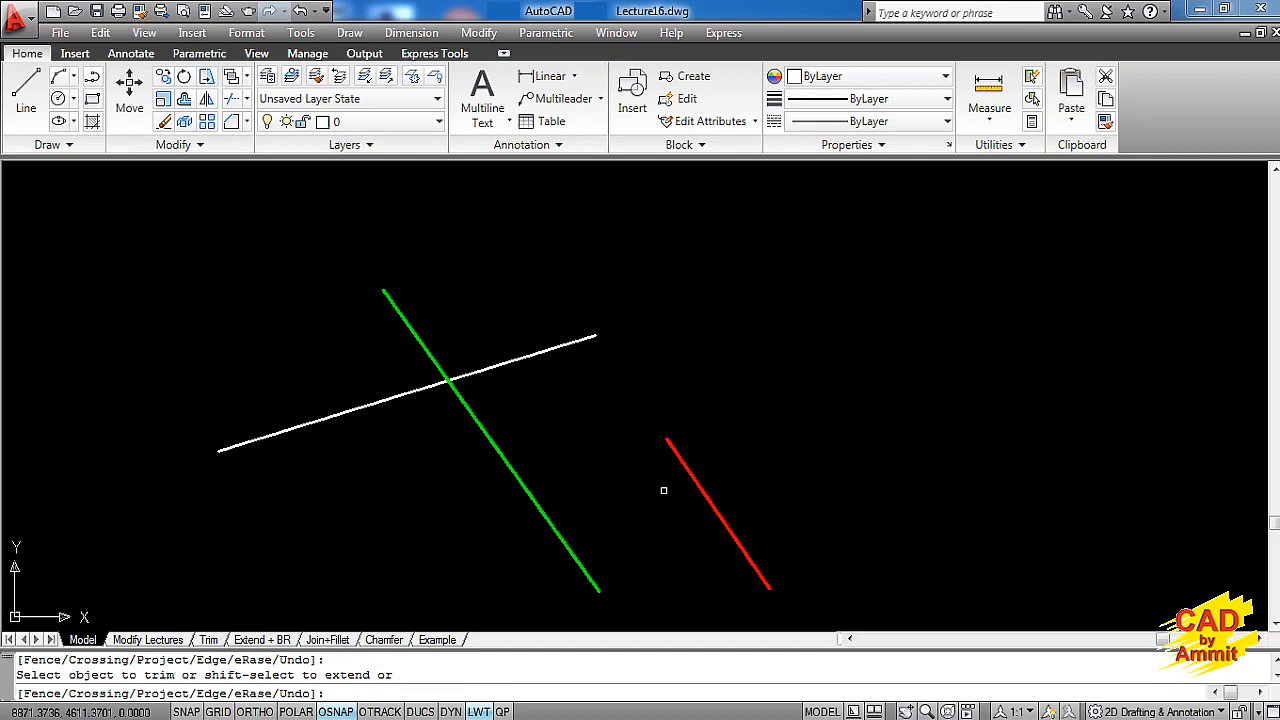
{"action": "key", "text": "ctrl+z"}
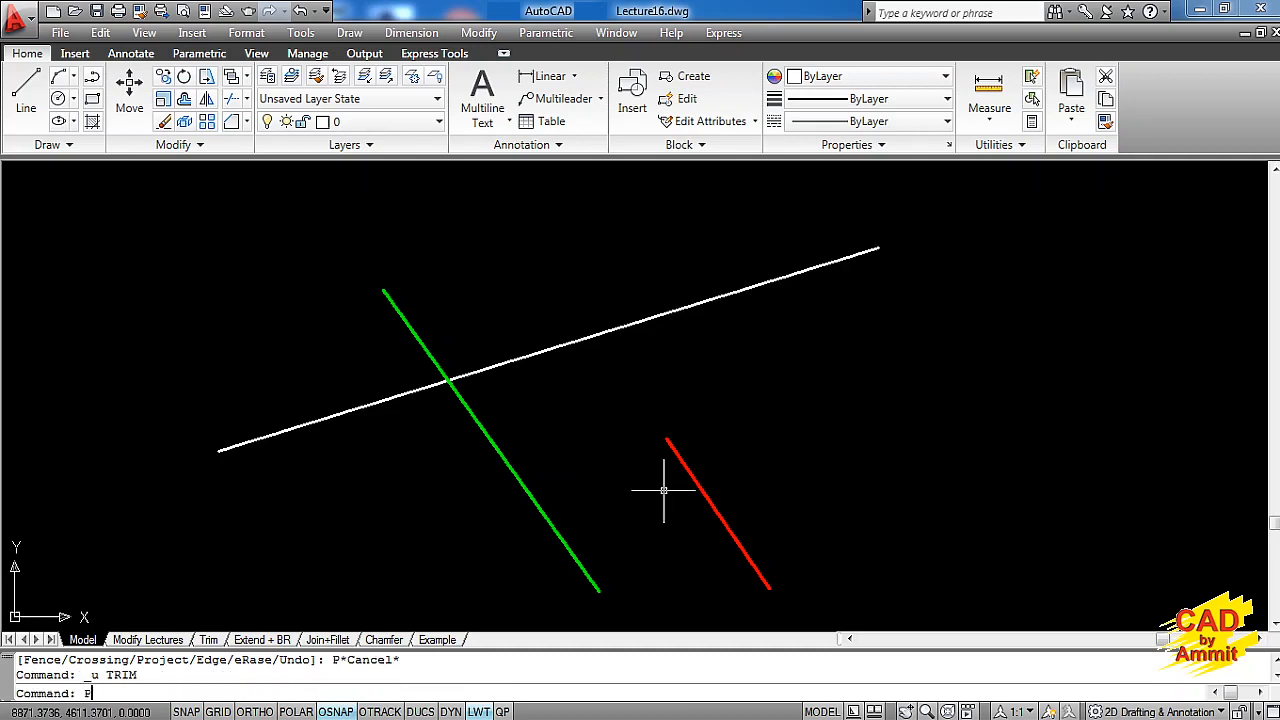
- Trim the white line's upper end with all objects as cutting edges and Edge mode No extend
{"action": "type", "text": "tr"}
{"action": "key", "text": "Return"}
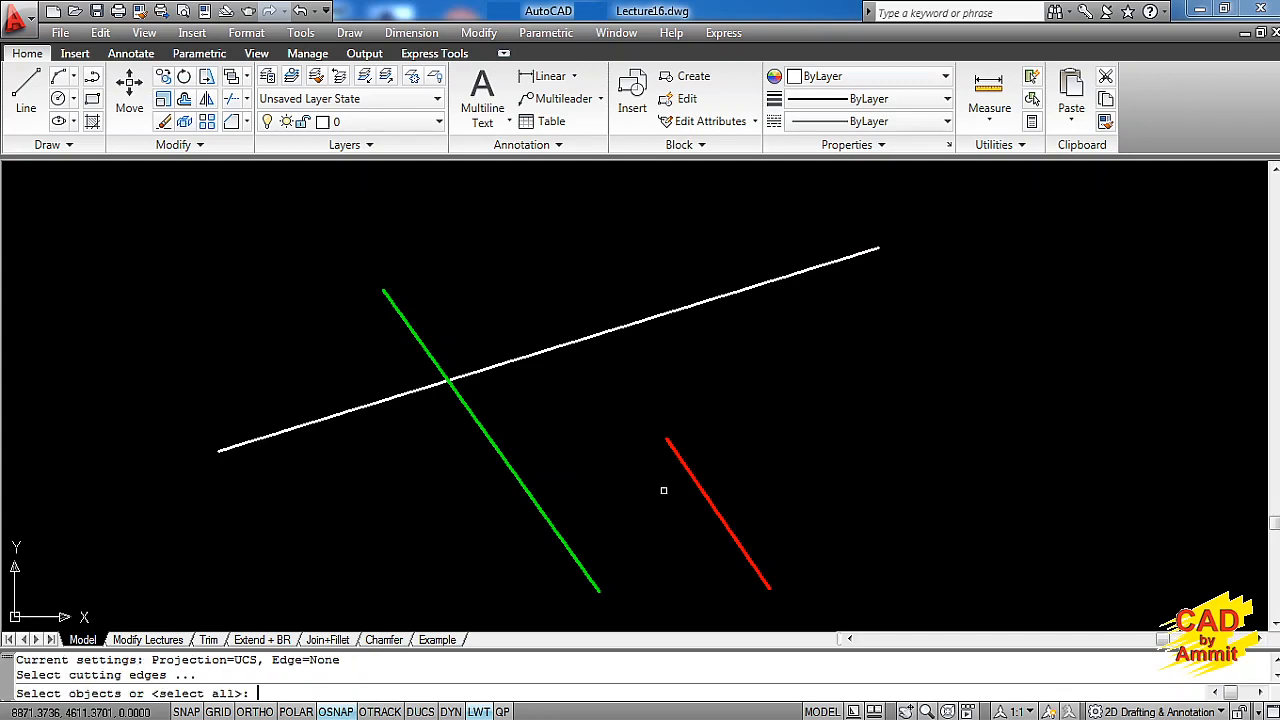
{"action": "key", "text": "Return"}
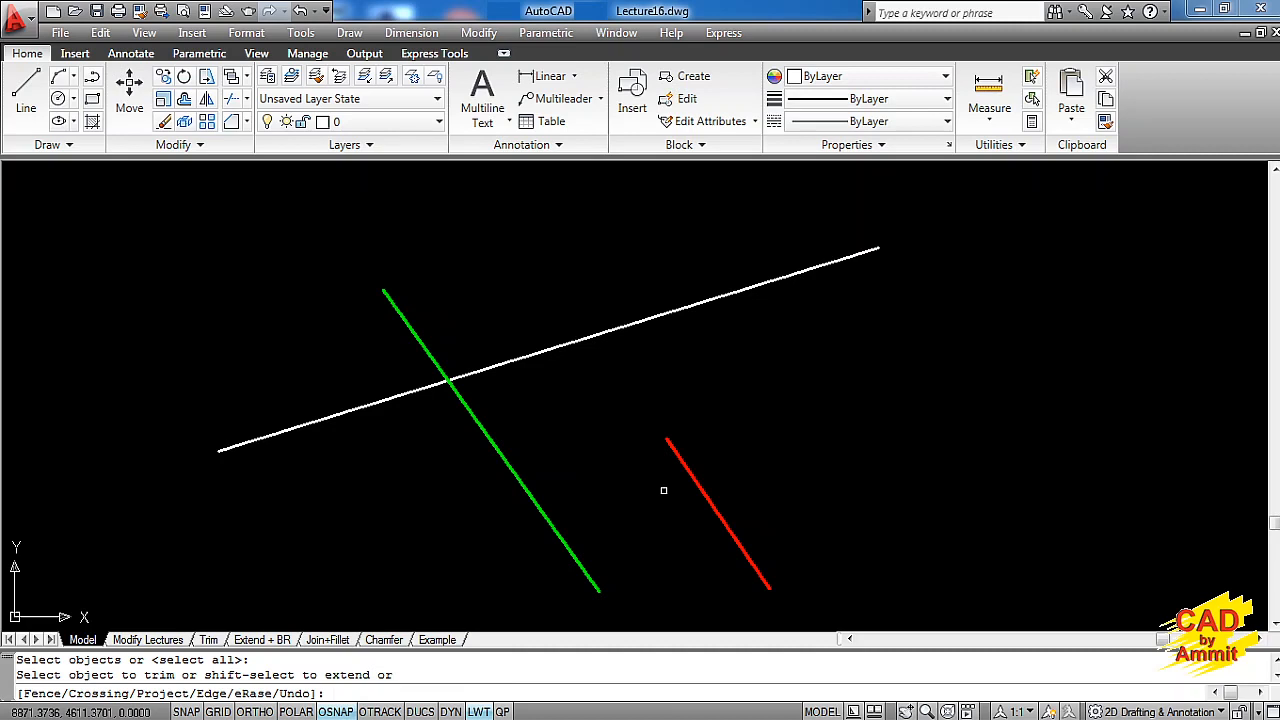
{"action": "type", "text": "e"}
{"action": "key", "text": "Return"}
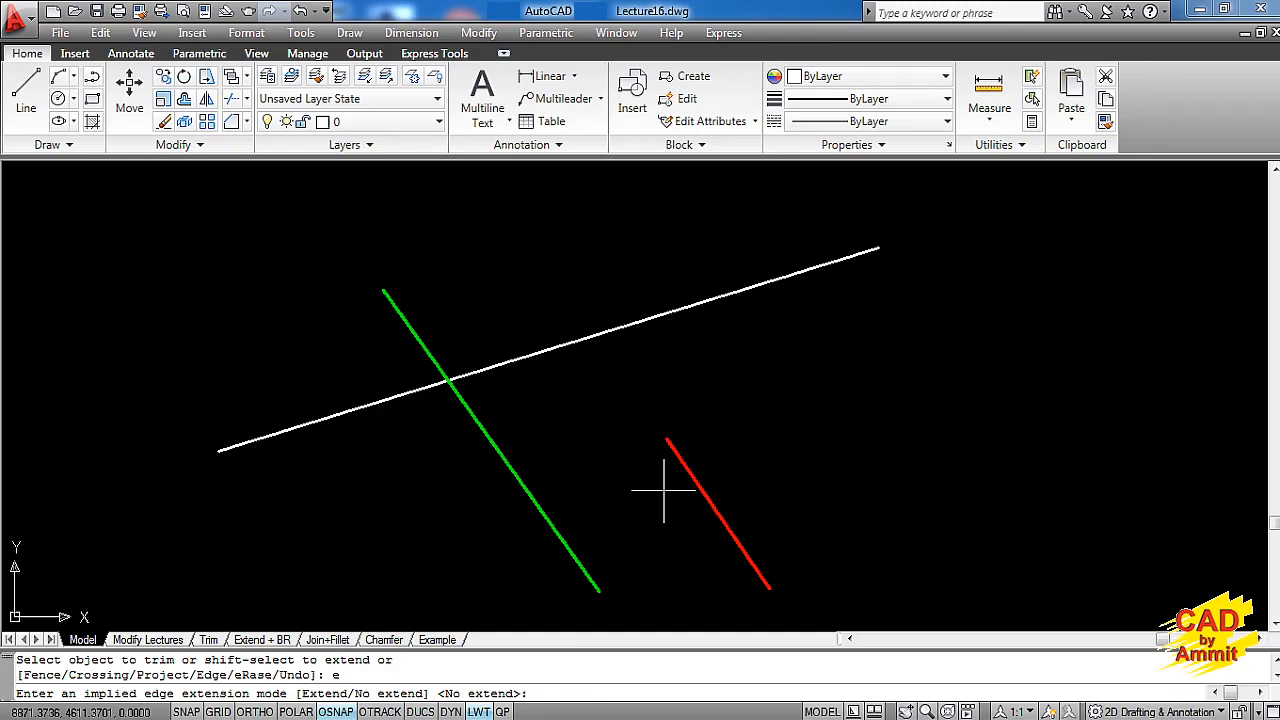
{"action": "key", "text": "Return"}
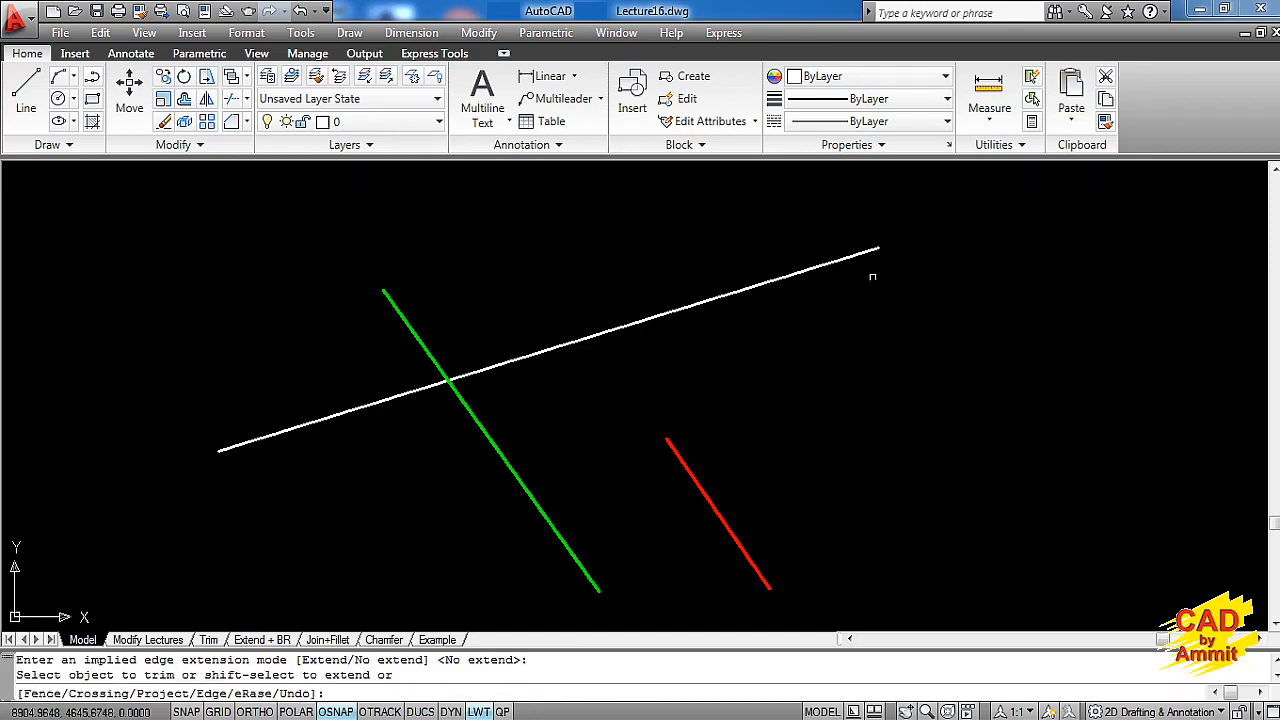
{"action": "left_click", "coordinate": [874, 249]}
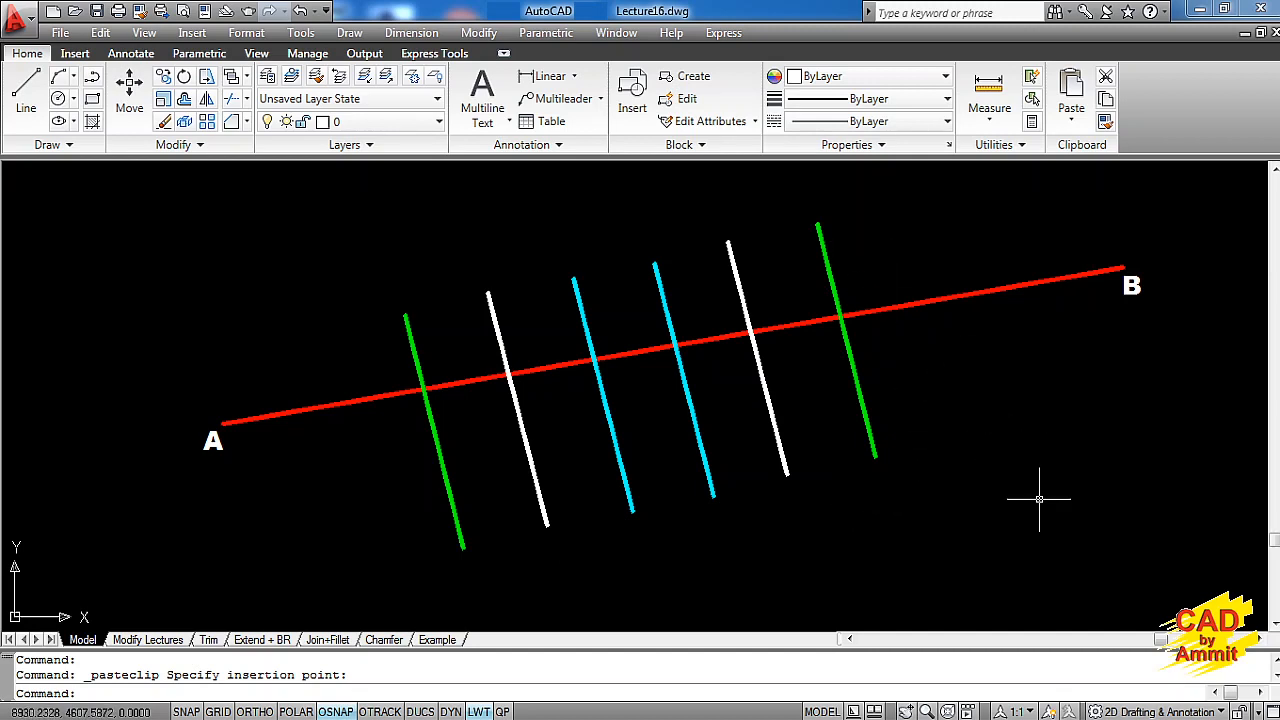
- Trim line AB between the left green-white pair, the cyan pair and the right white-green pair, using all objects as cutting edges
{"action": "type", "text": "tr"}
{"action": "key", "text": "Return"}
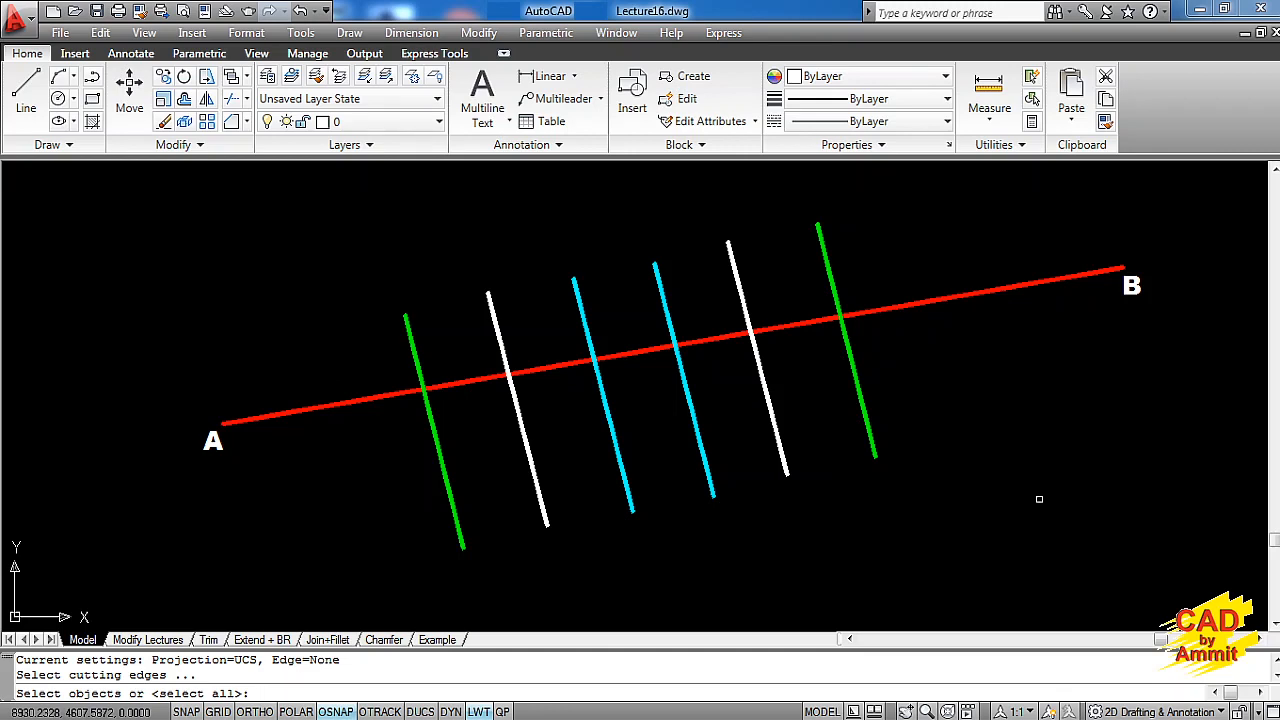
{"action": "key", "text": "Return"}
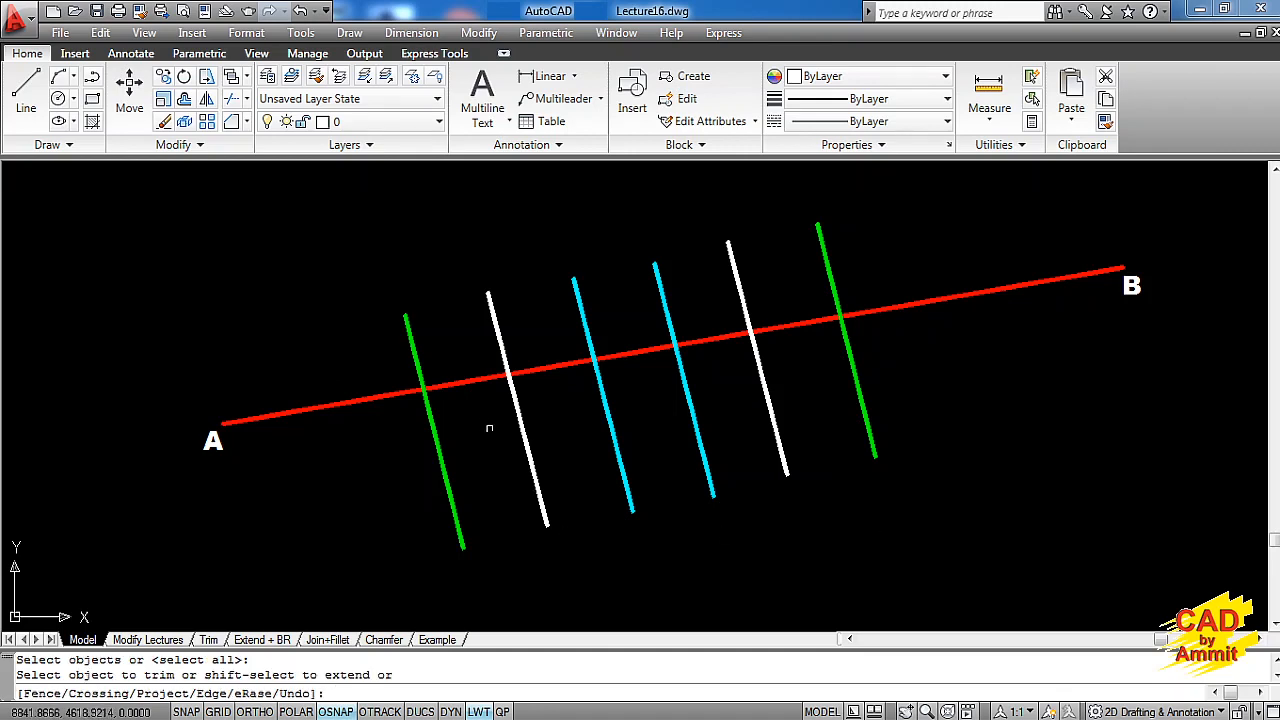
{"action": "left_click", "coordinate": [478, 418]}
{"action": "left_click", "coordinate": [447, 354]}
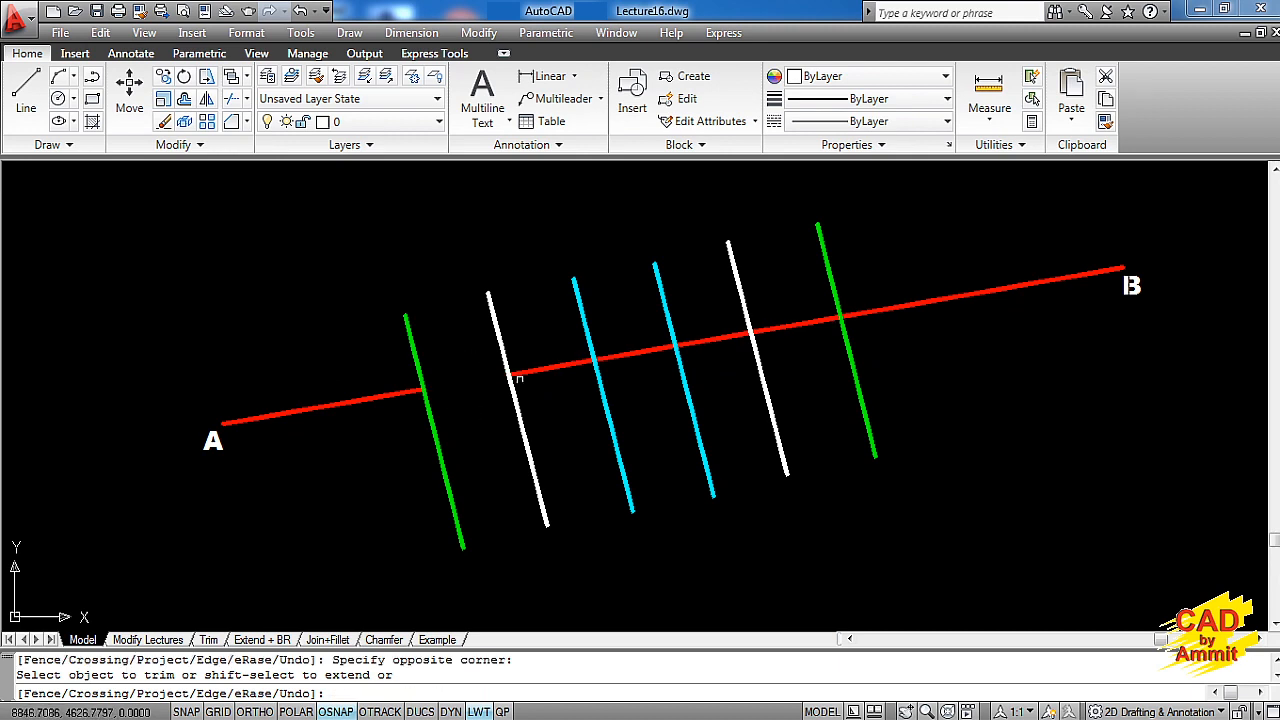
{"action": "left_click", "coordinate": [647, 378]}
{"action": "left_click", "coordinate": [614, 331]}
{"action": "left_click", "coordinate": [801, 350]}
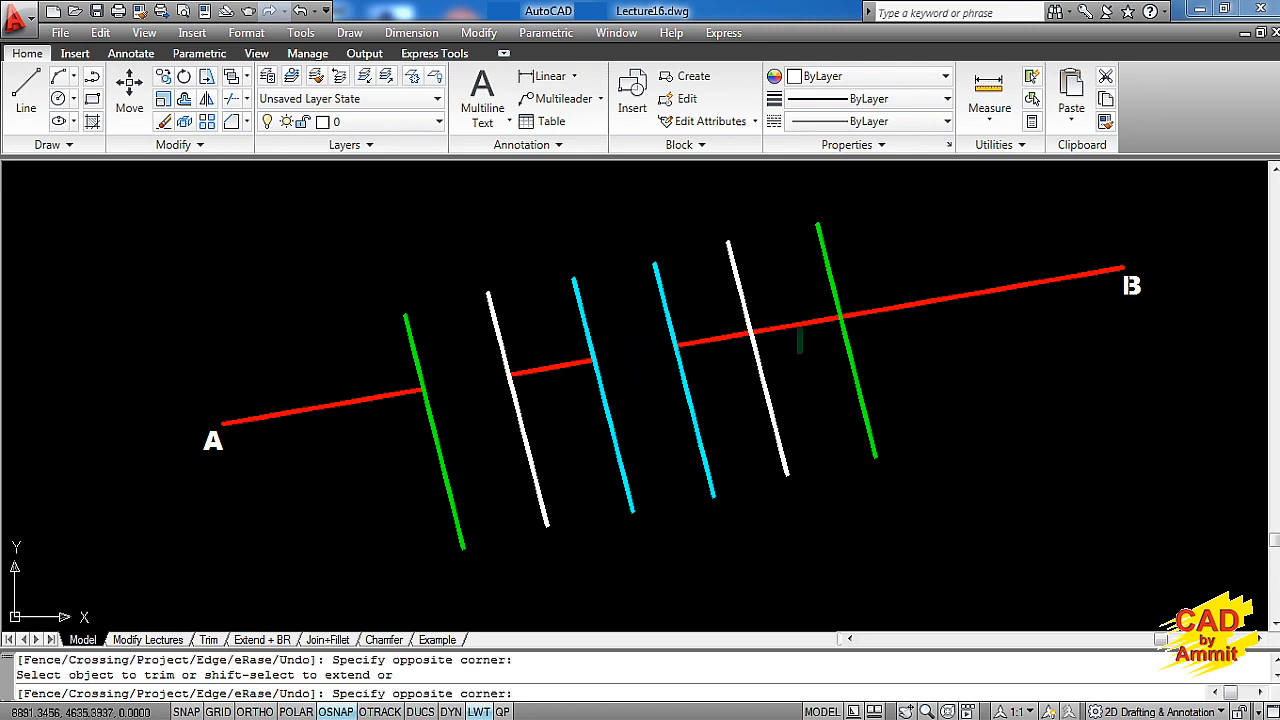
{"action": "left_click", "coordinate": [777, 286]}
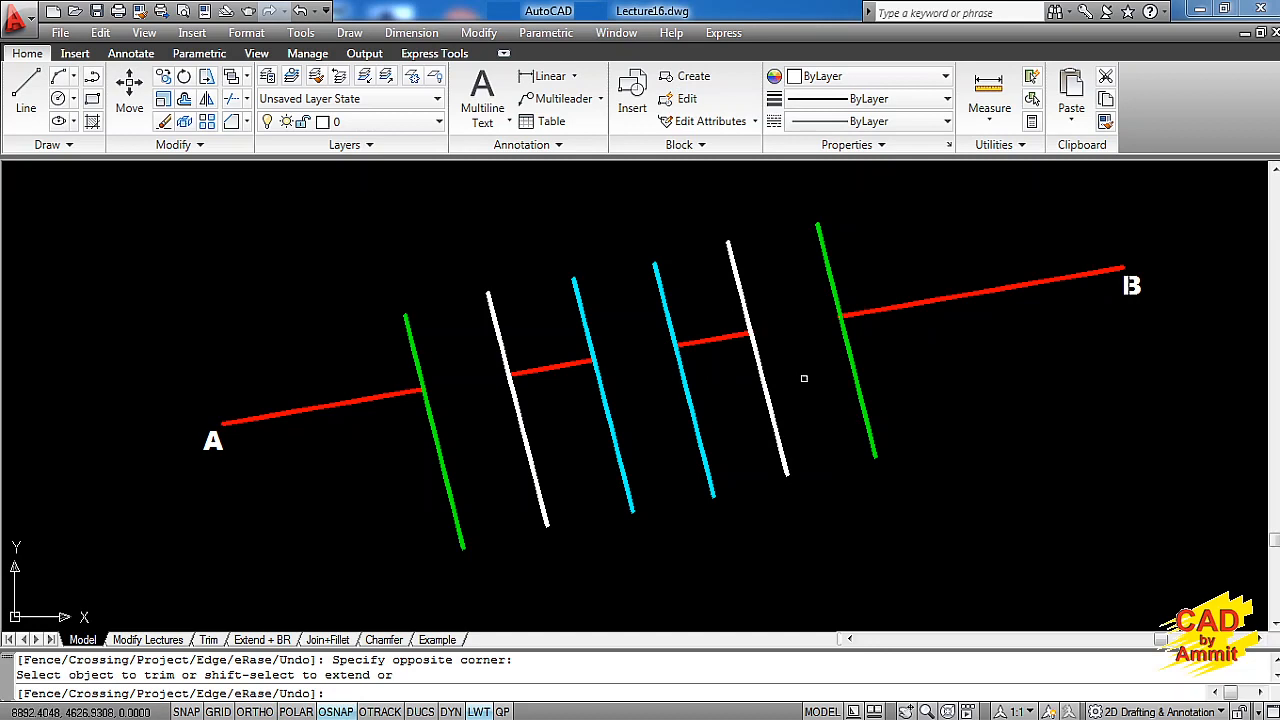
{"action": "key", "text": "Escape"}
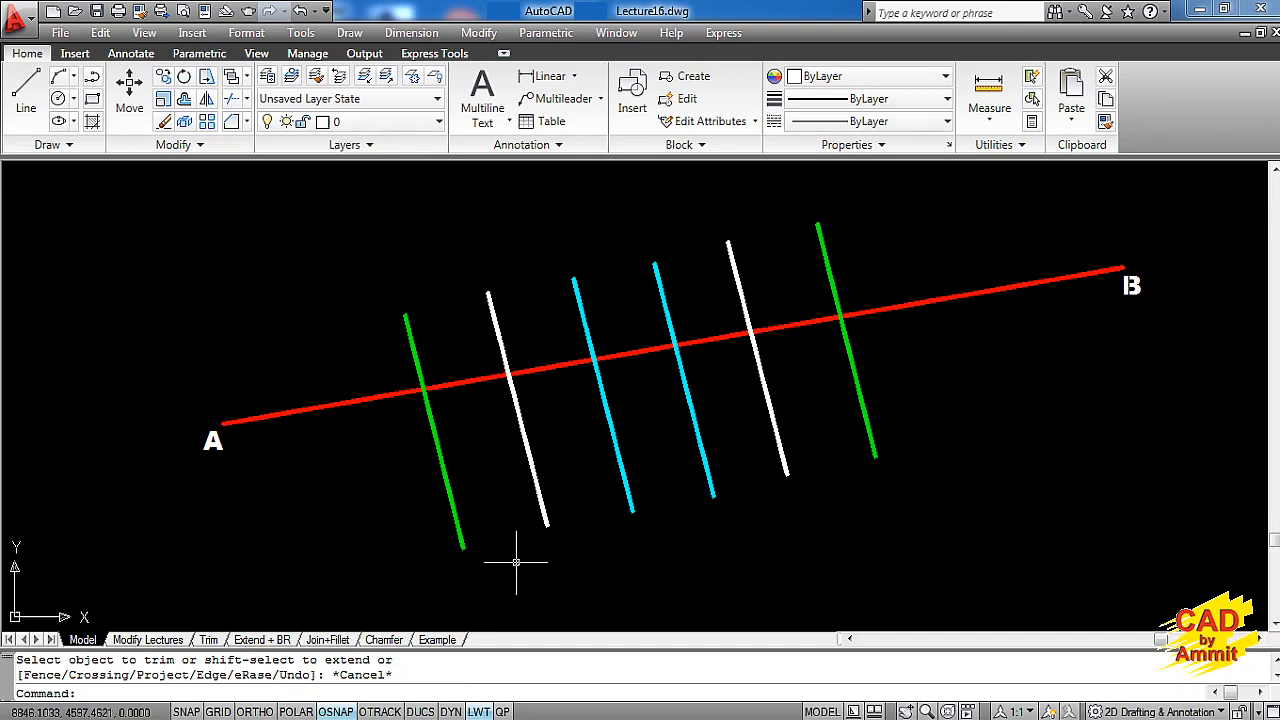
- Trim the whole middle portion of red line AB between the two green lines, using only those green lines as cutting edges
{"action": "type", "text": "tr"}
{"action": "key", "text": "Return"}
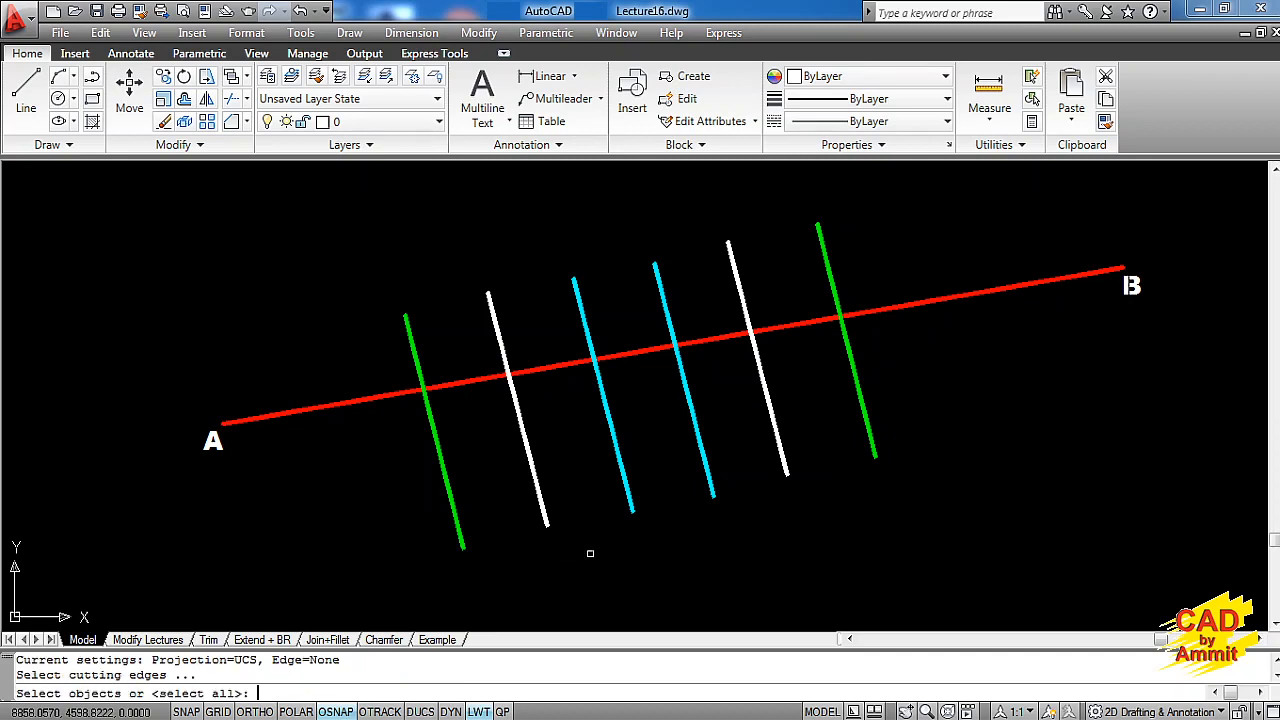
{"action": "left_click", "coordinate": [486, 550]}
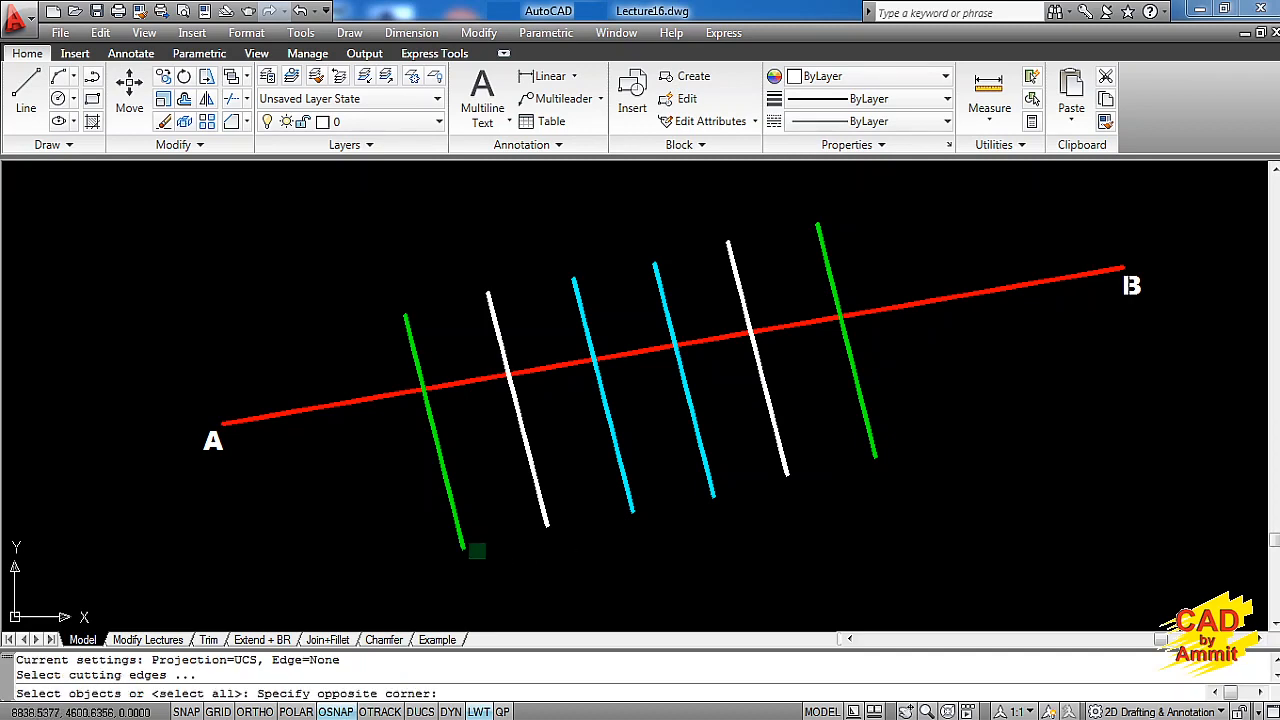
{"action": "left_click", "coordinate": [437, 530]}
{"action": "left_click", "coordinate": [908, 478]}
{"action": "left_click", "coordinate": [854, 446]}
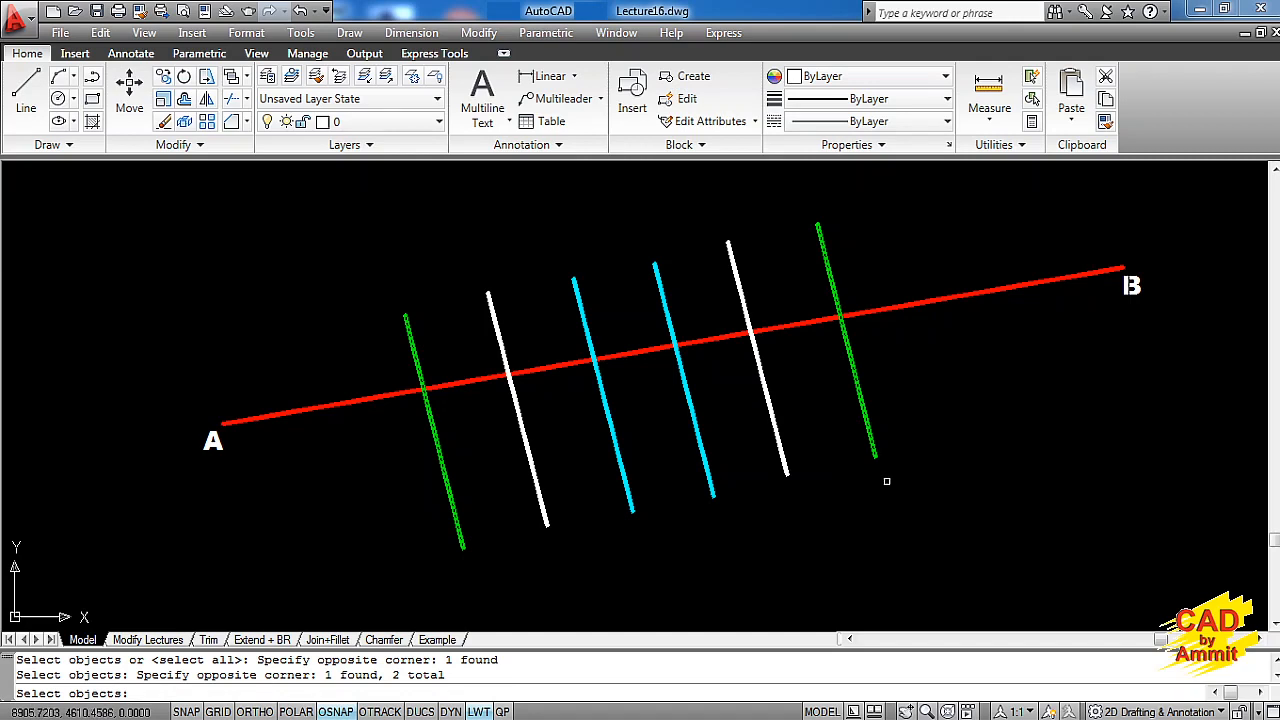
{"action": "key", "text": "Return"}
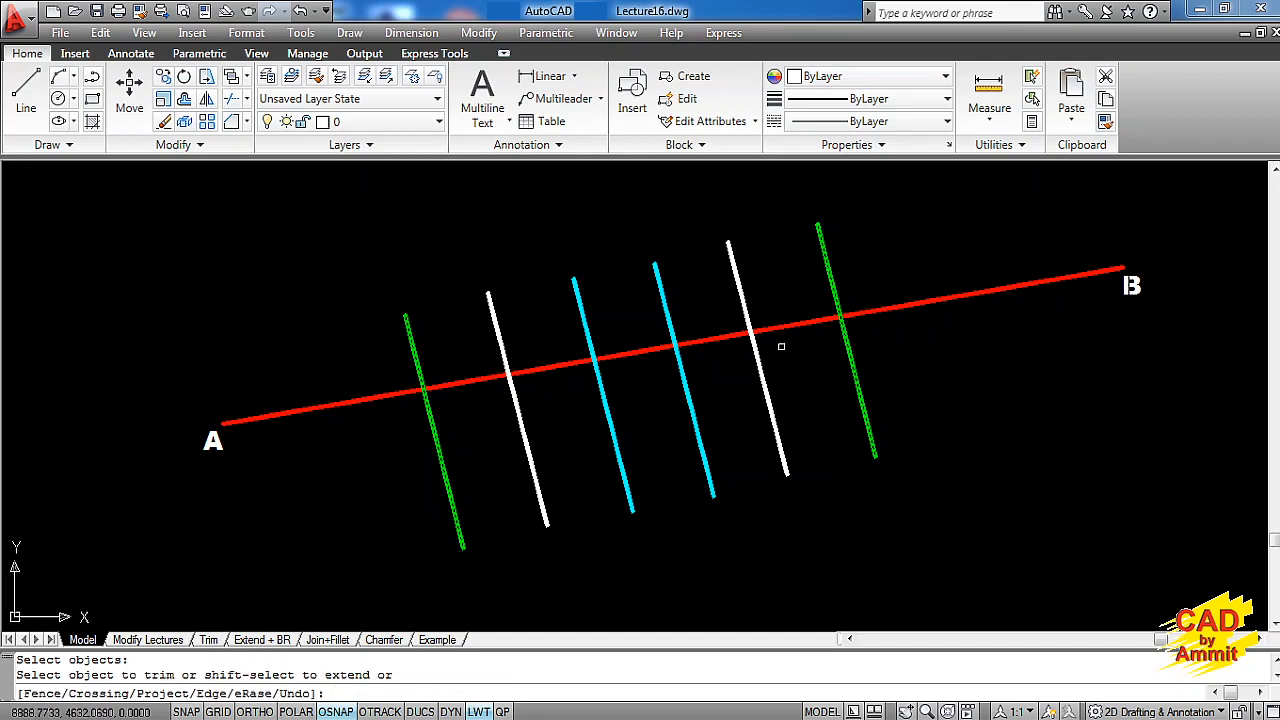
{"action": "left_click", "coordinate": [787, 327]}
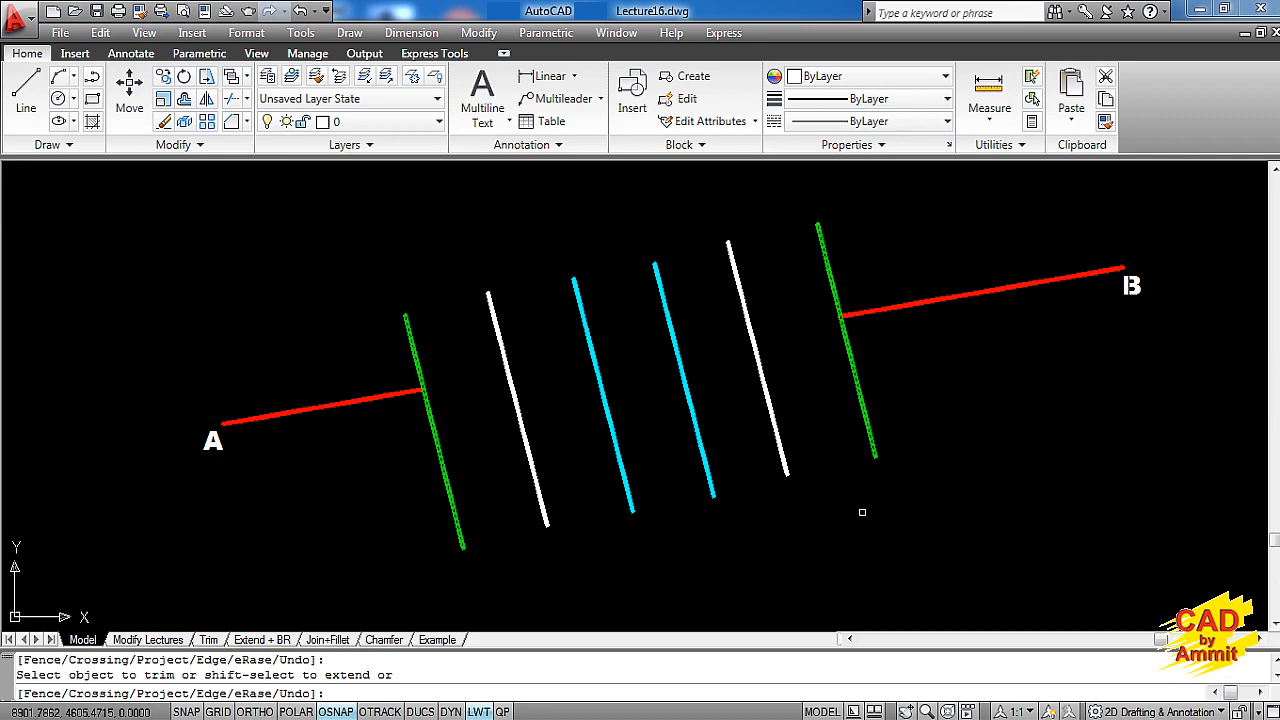
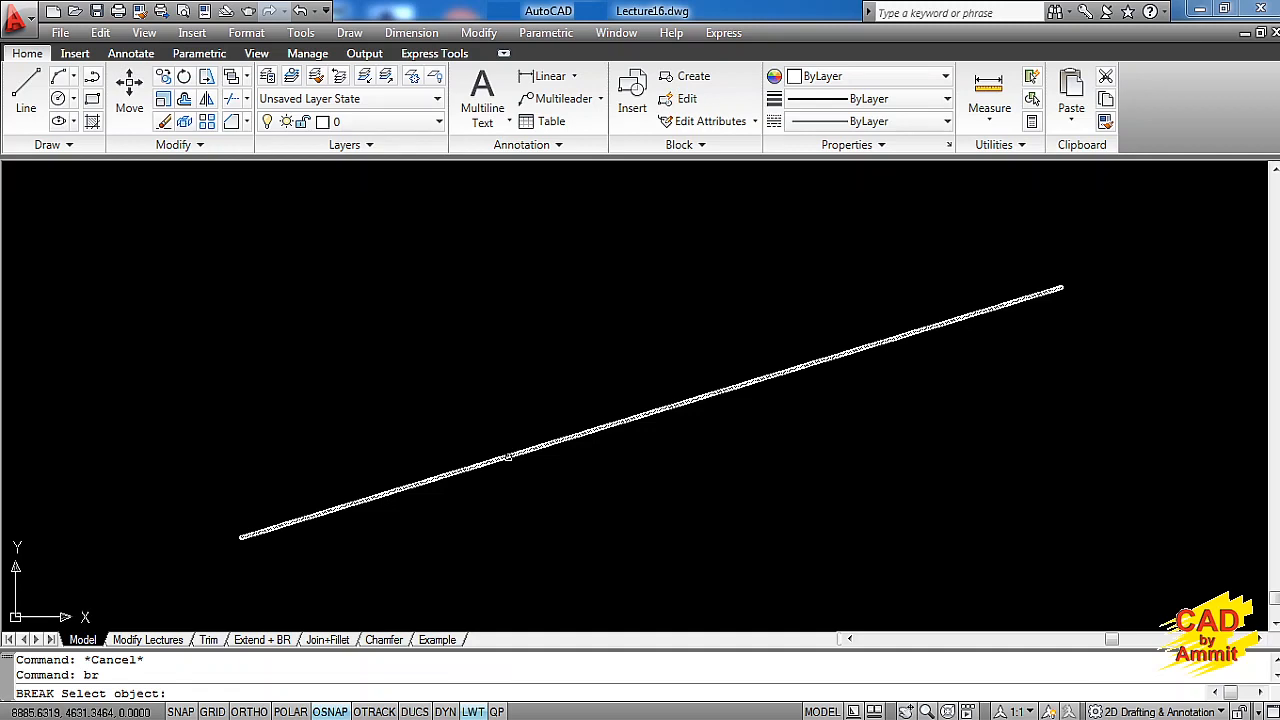
- Break the white line from its selection point to a second point beyond the middle, and undo the break
{"action": "left_click", "coordinate": [508, 457]}
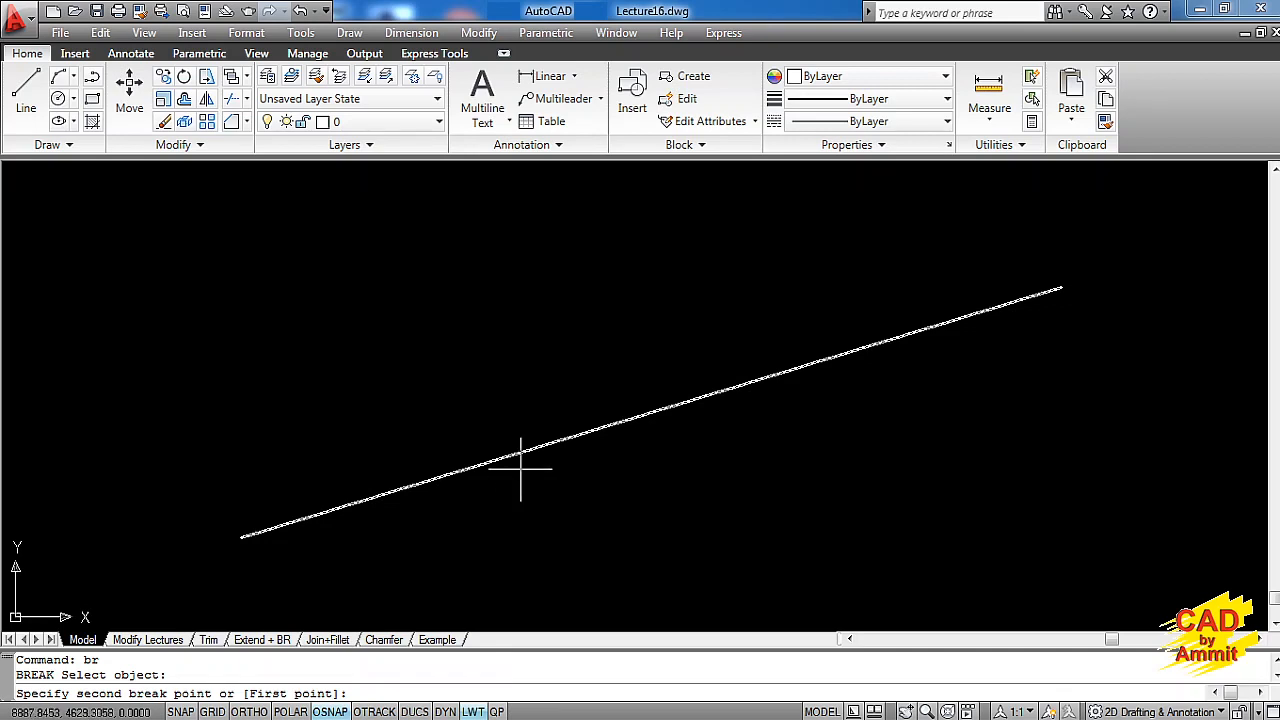
{"action": "left_click", "coordinate": [770, 377]}
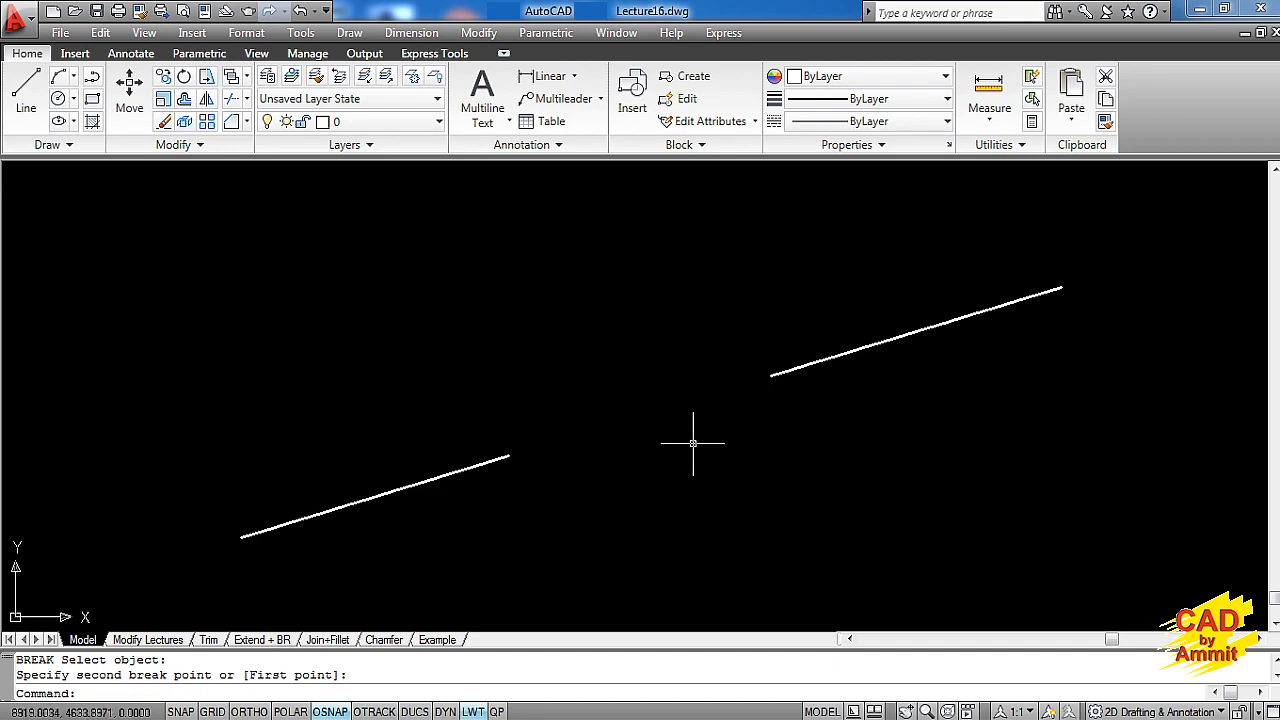
{"action": "key", "text": "ctrl+z"}
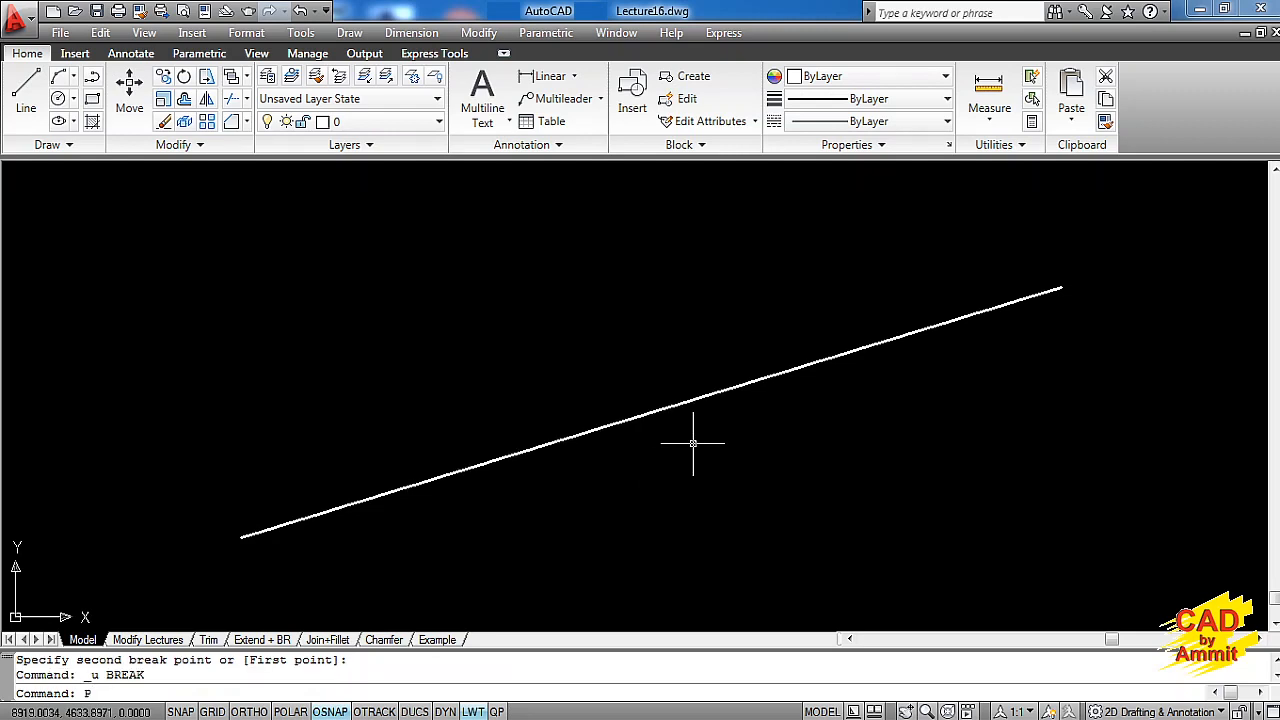
- Break the white line with the First point option, removing a gap in its upper right half, and undo the break
{"action": "type", "text": "br"}
{"action": "key", "text": "Return"}
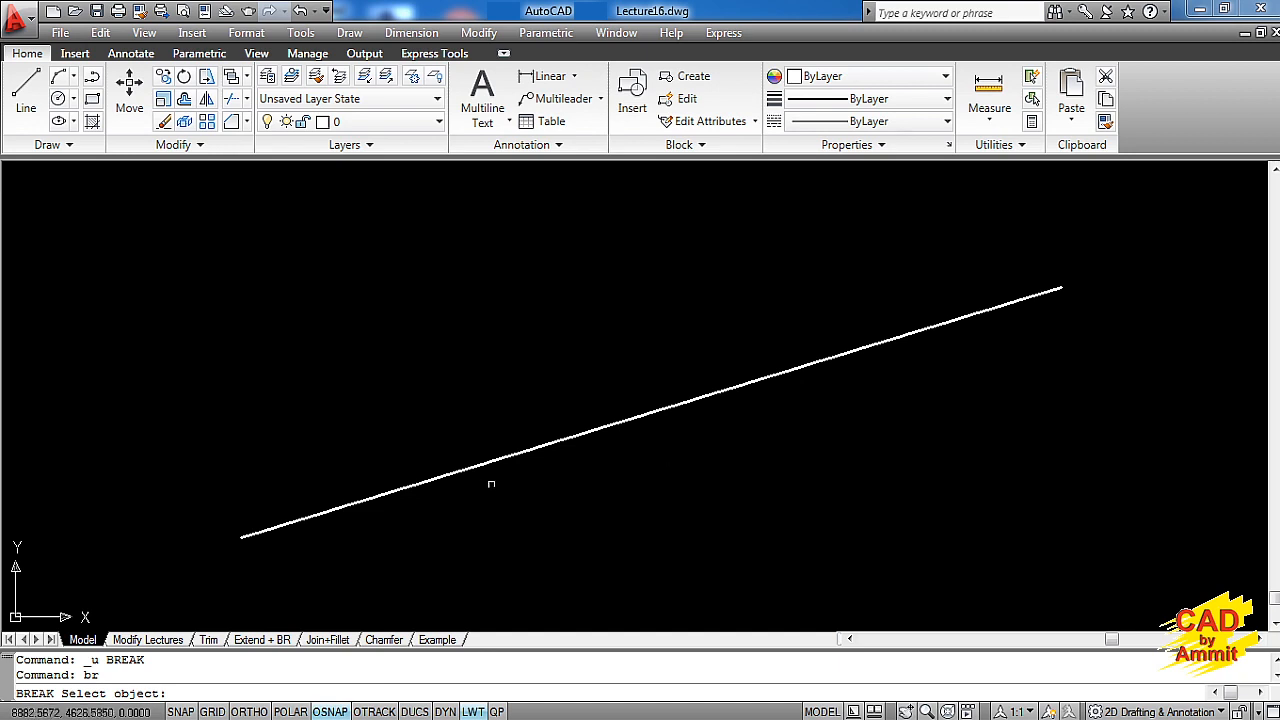
{"action": "left_click", "coordinate": [480, 465]}
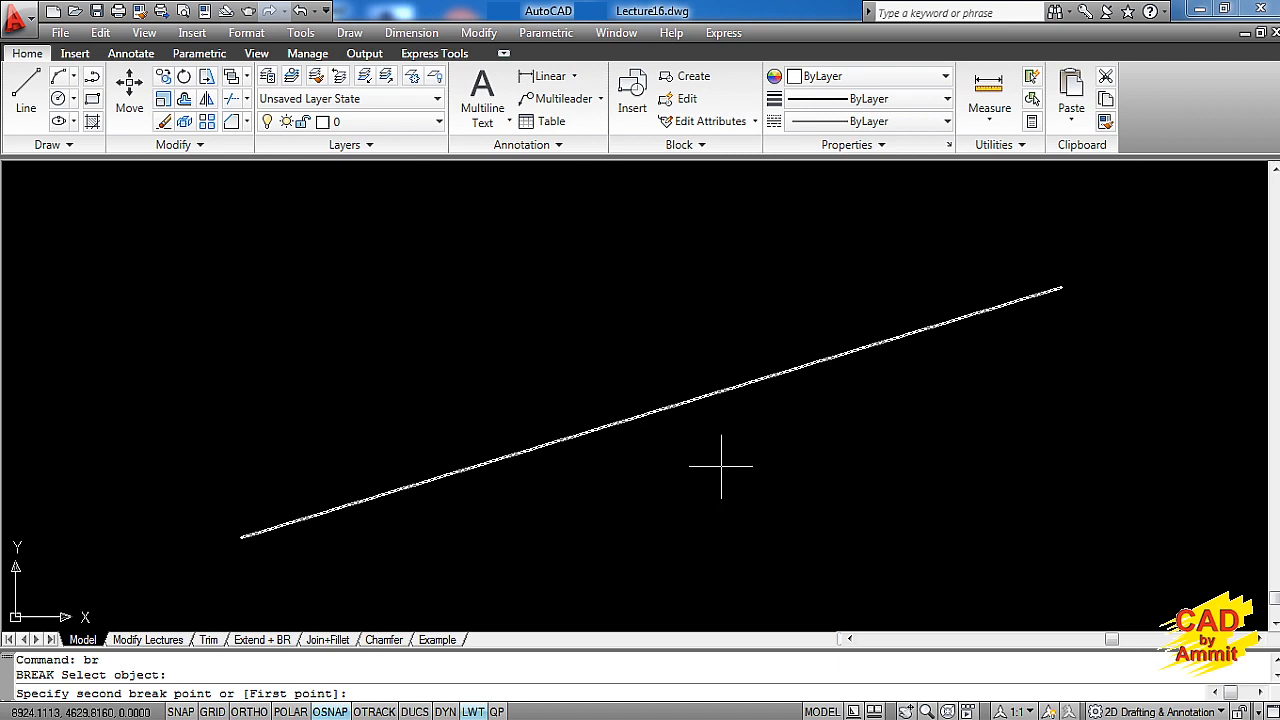
{"action": "type", "text": "f"}
{"action": "key", "text": "Return"}
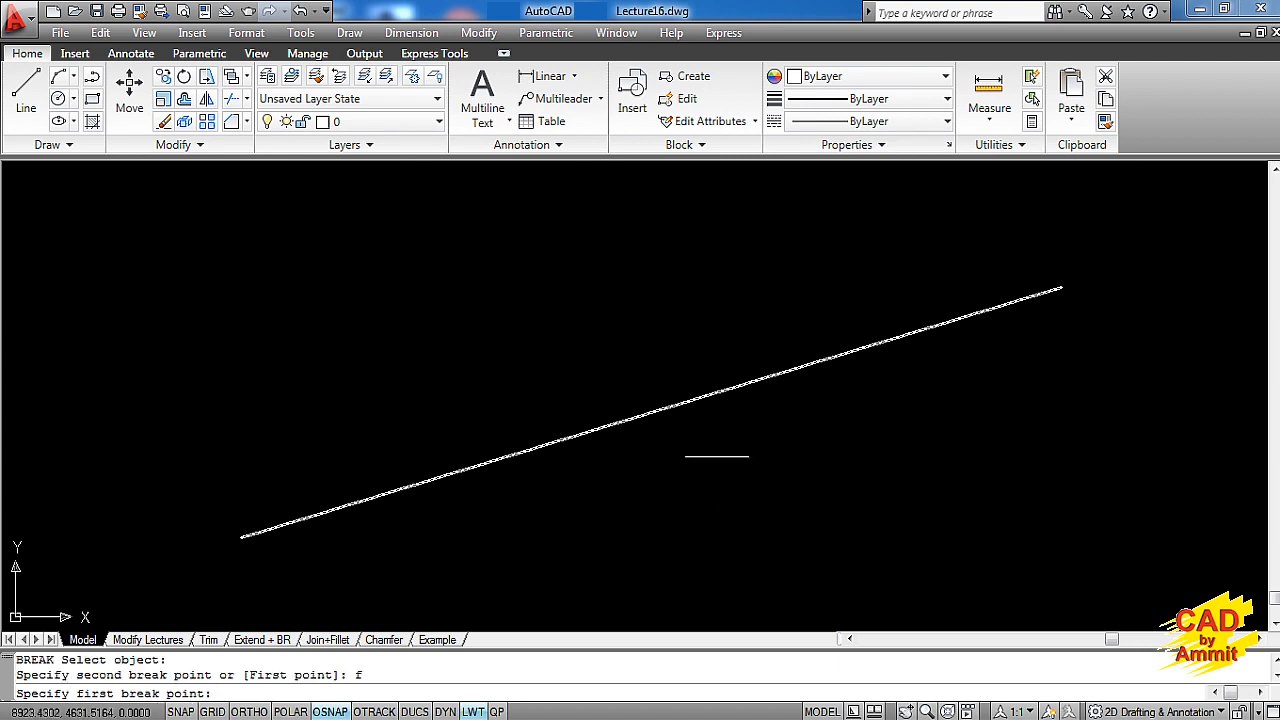
{"action": "left_click", "coordinate": [749, 372]}
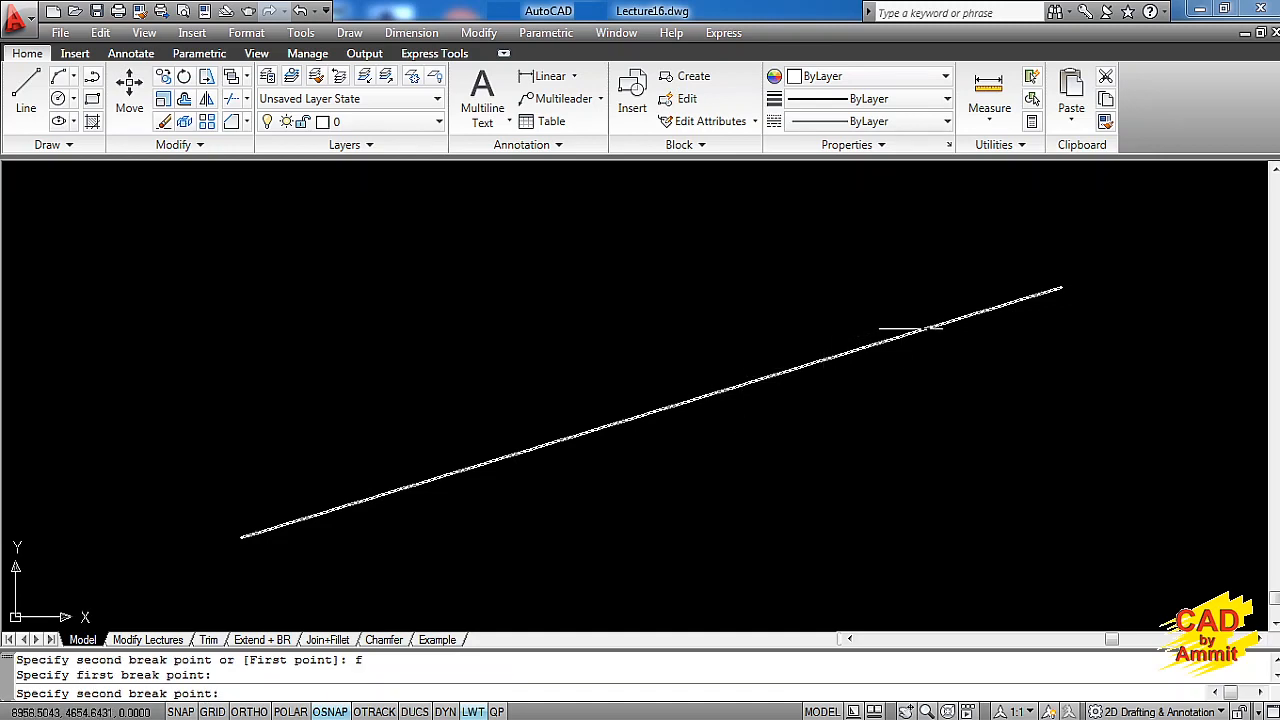
{"action": "left_click", "coordinate": [915, 330]}
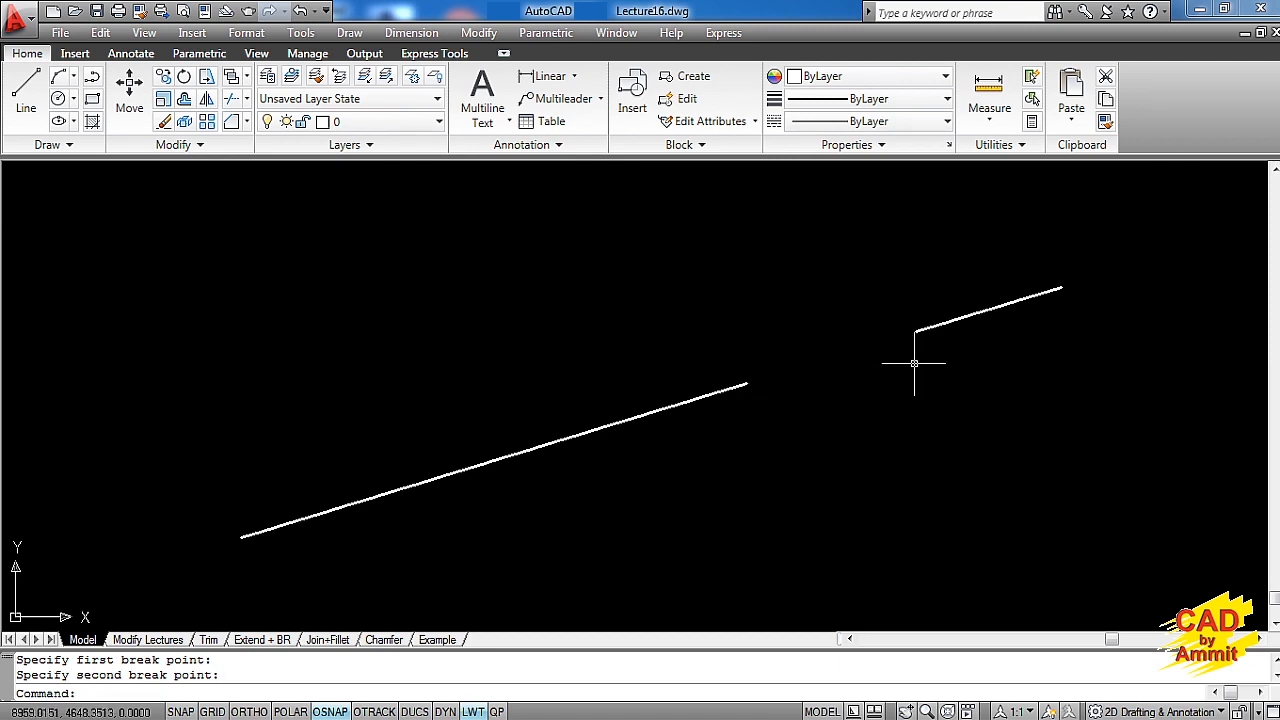
{"action": "key", "text": "ctrl+z"}
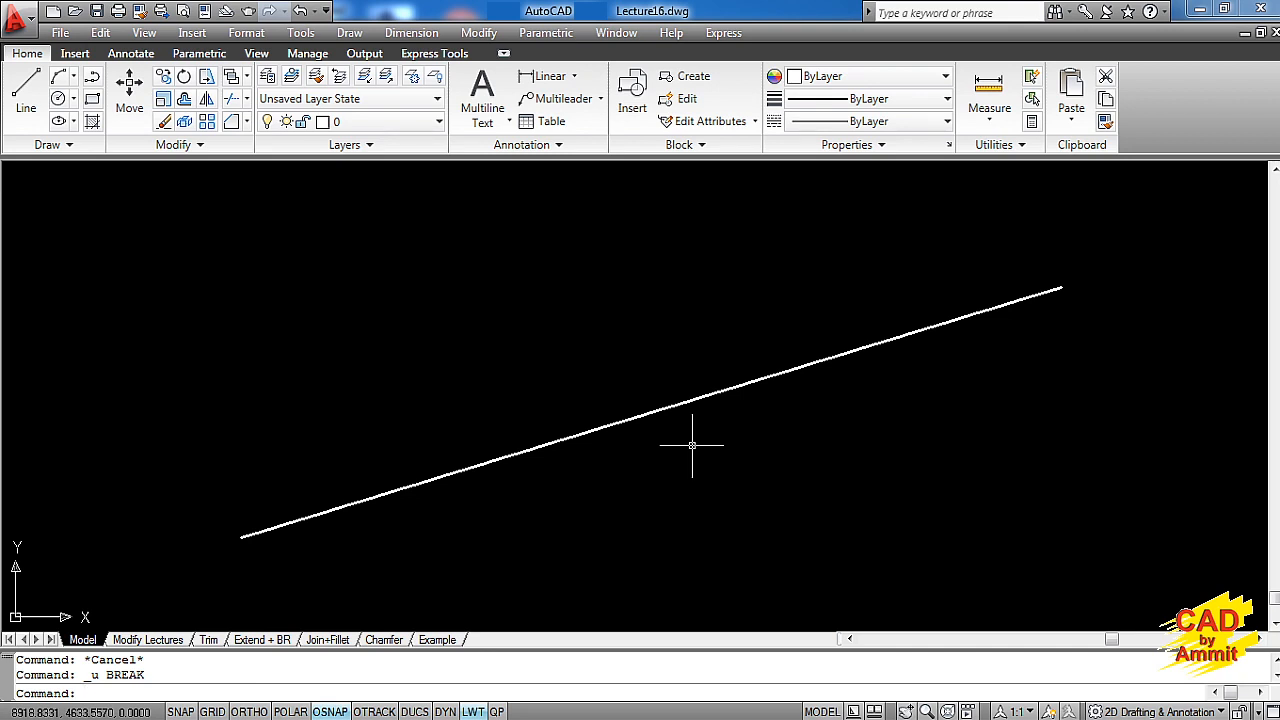
- Break the white line in two at a single point near its middle, giving @ as the second break point
{"action": "type", "text": "br"}
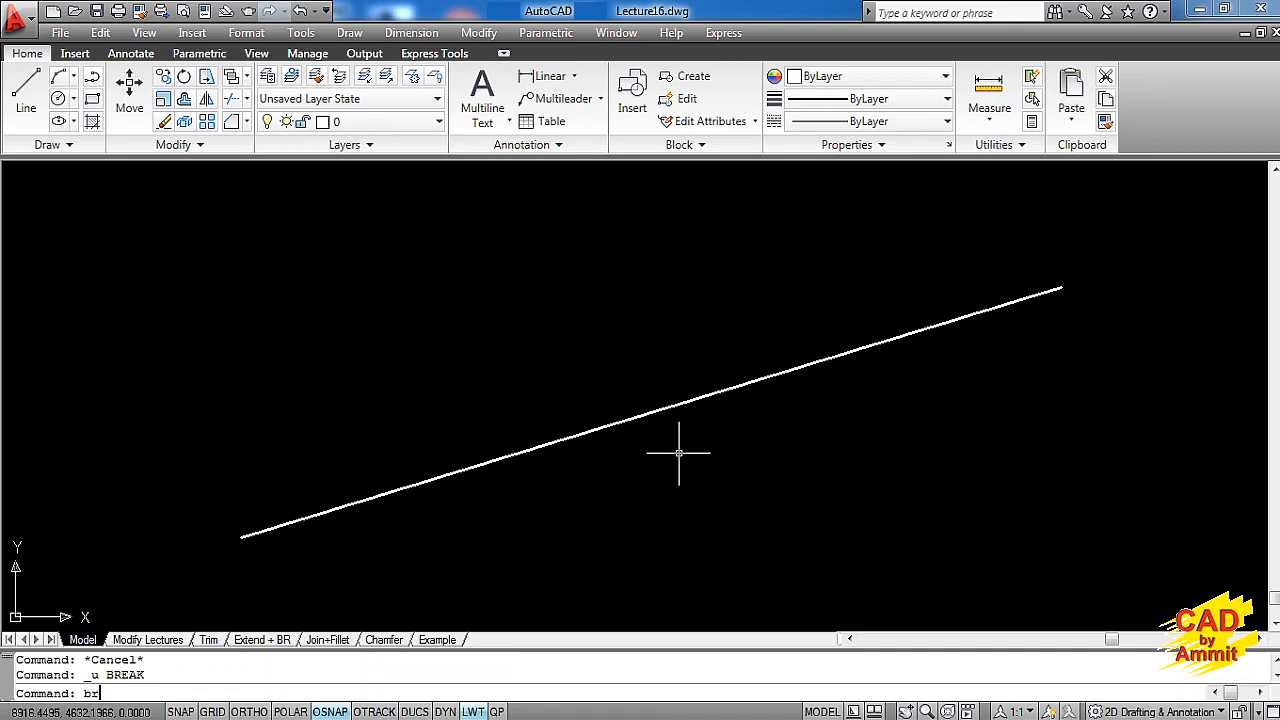
{"action": "key", "text": "Return"}
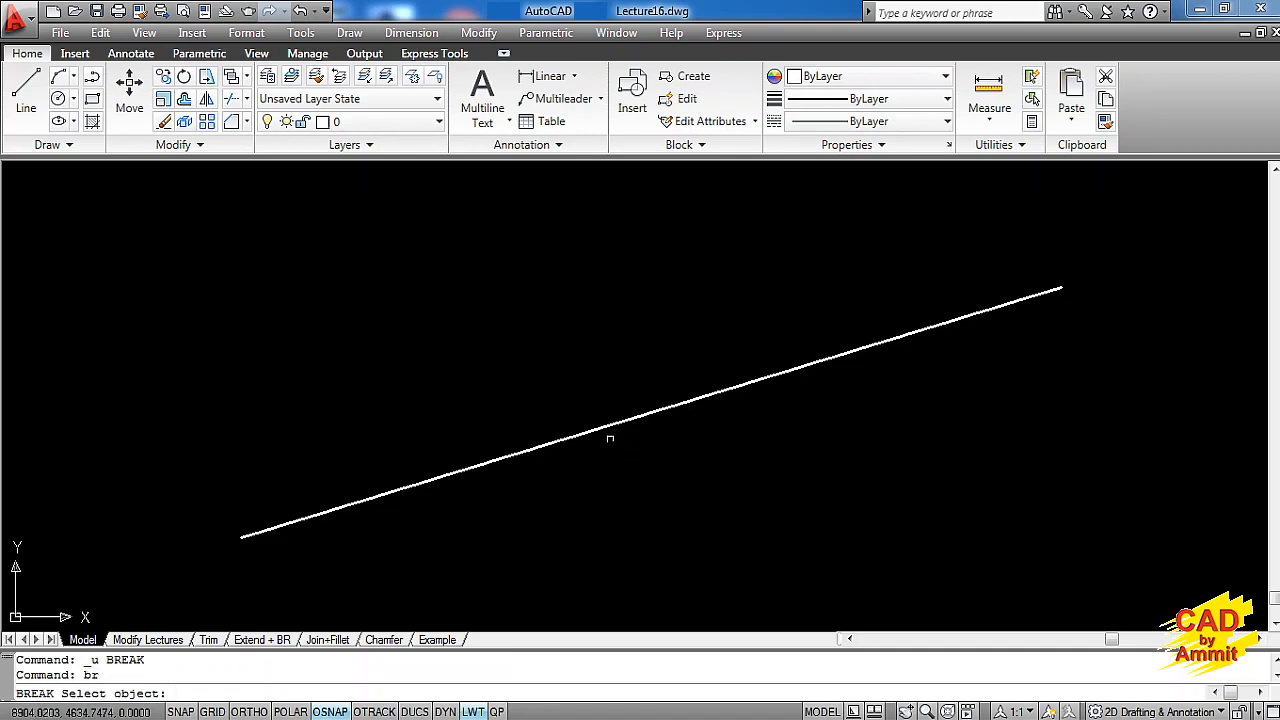
{"action": "left_click", "coordinate": [612, 425]}
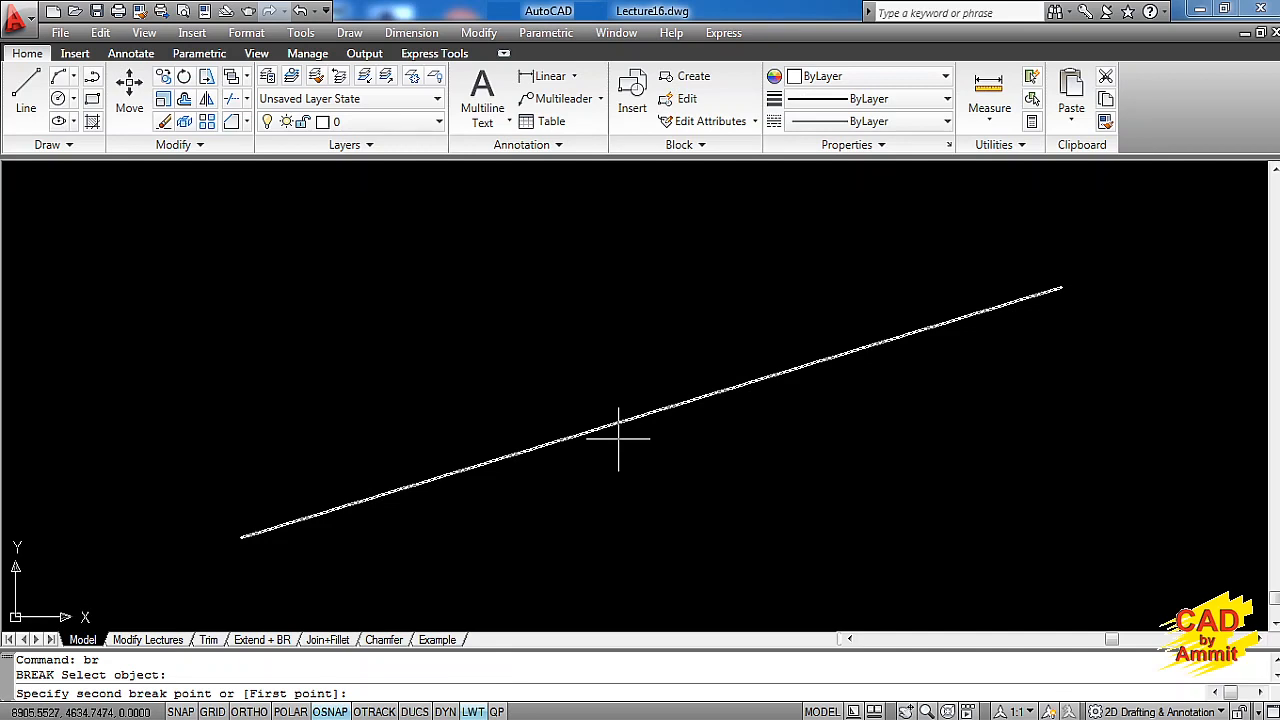
{"action": "type", "text": "@"}
{"action": "key", "text": "Return"}
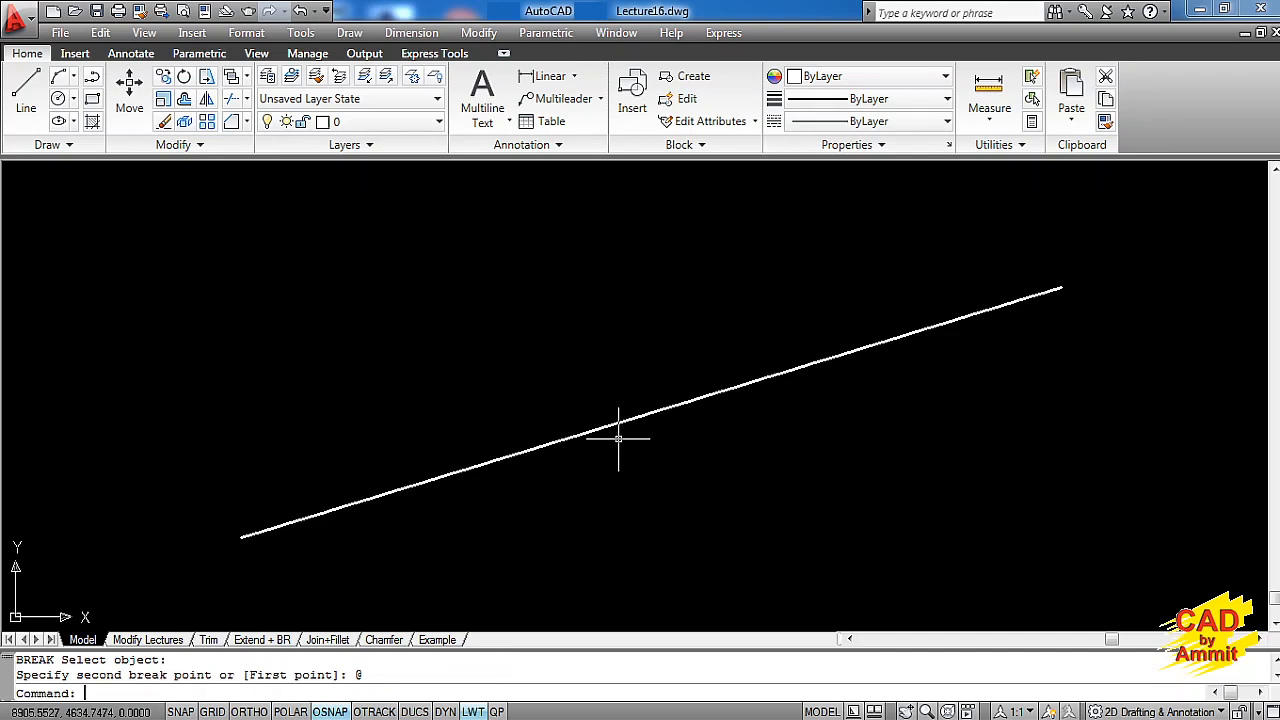
- Stretch the outer end of the line's right-hand piece downward, keeping its other end at the break point
{"action": "left_click", "coordinate": [741, 386]}
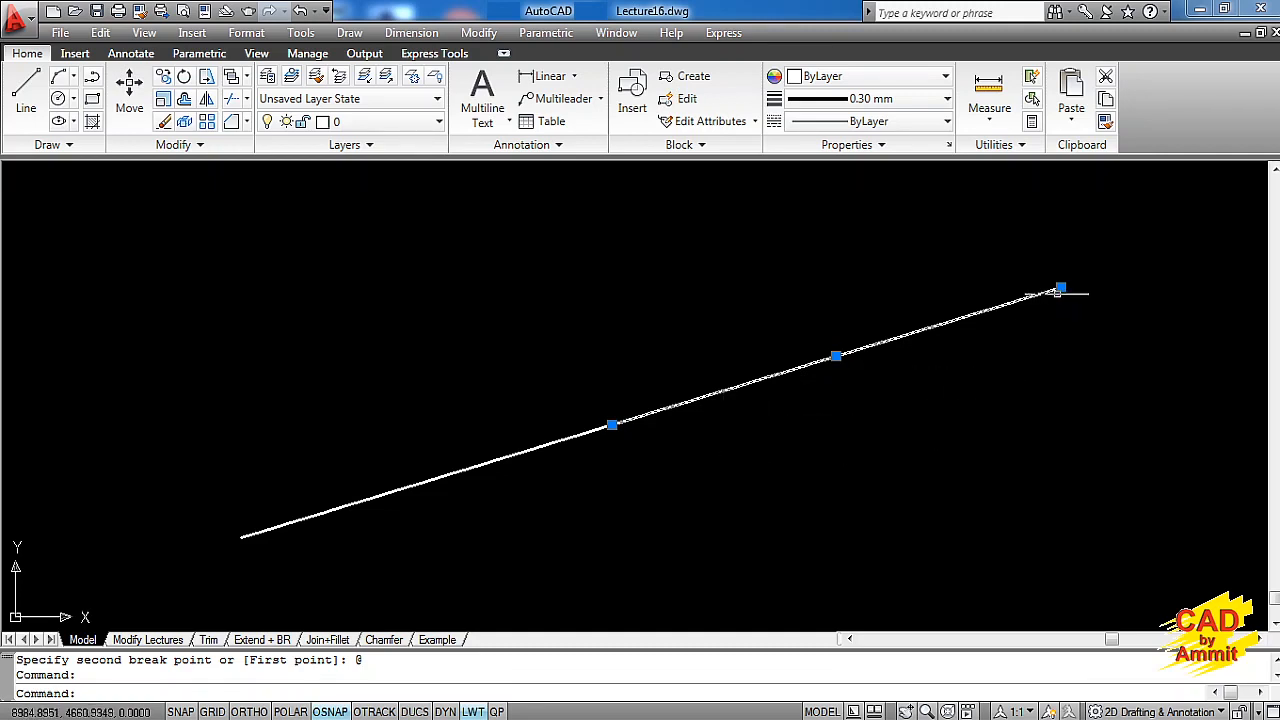
{"action": "left_click", "coordinate": [1061, 288]}
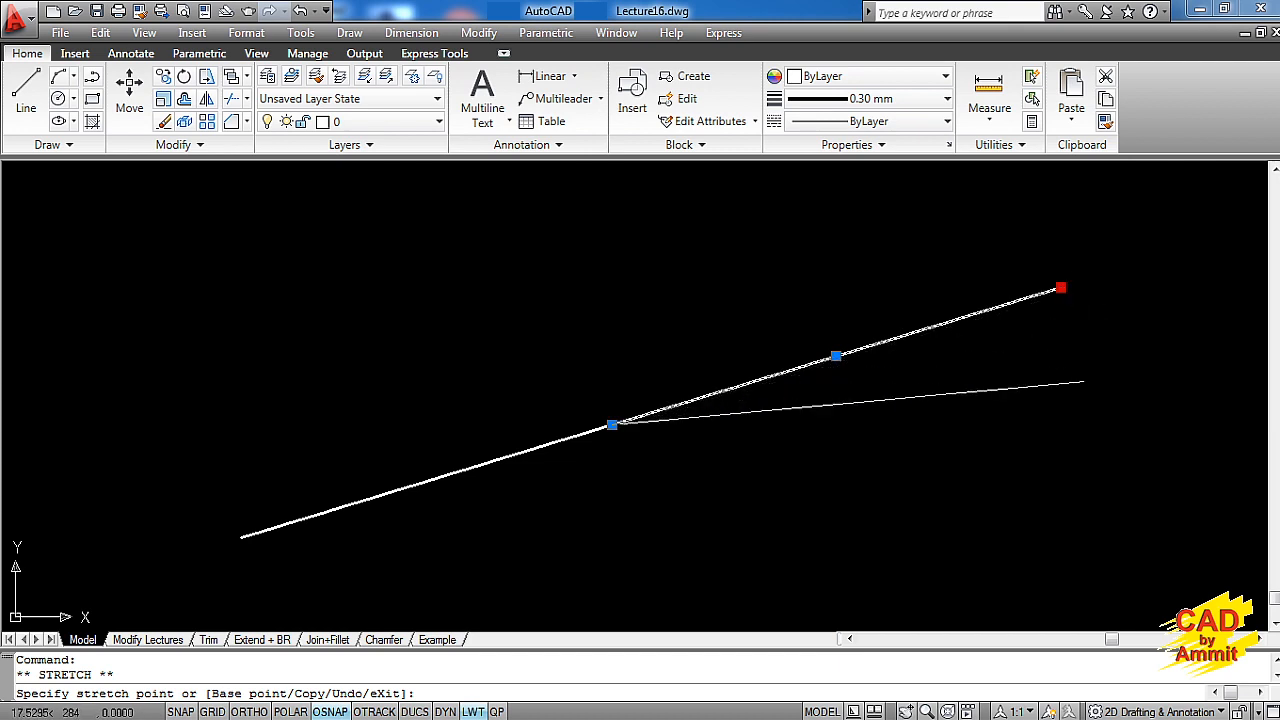
{"action": "left_click", "coordinate": [1075, 546]}
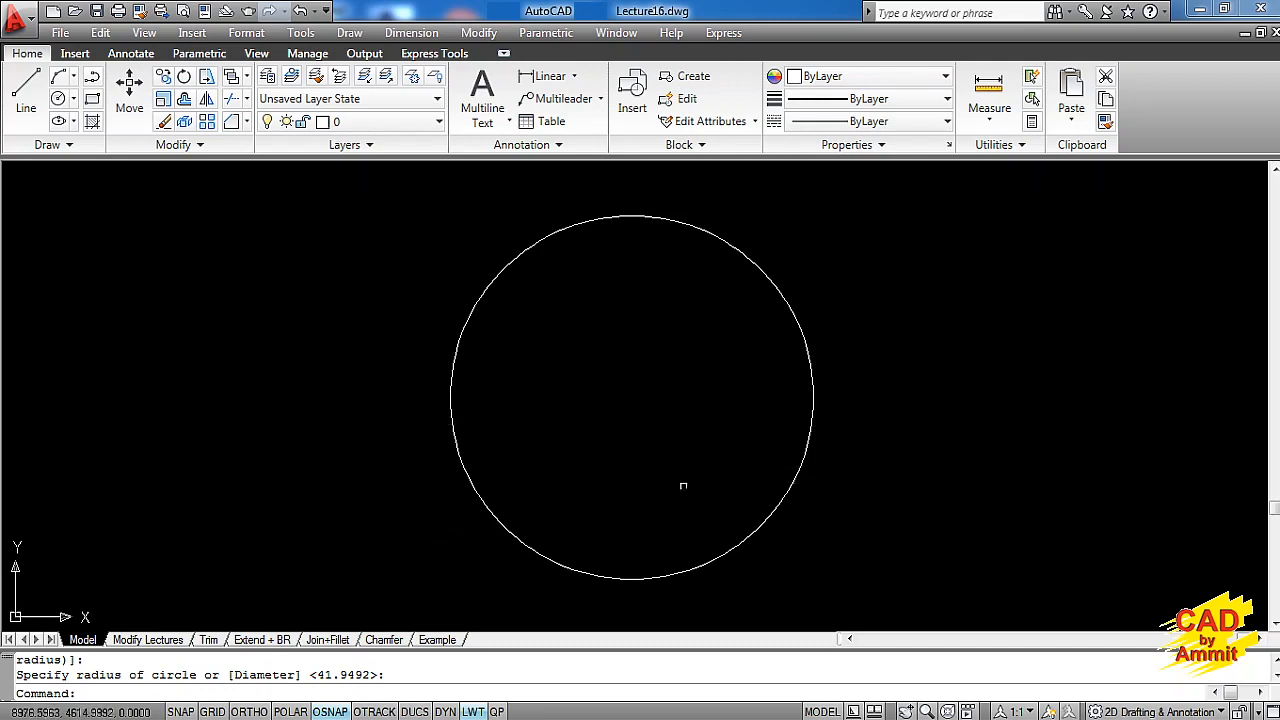
- Break the circle with the First point option from its left quadrant to its right quadrant, removing the lower half, and undo the break
{"action": "type", "text": "br"}
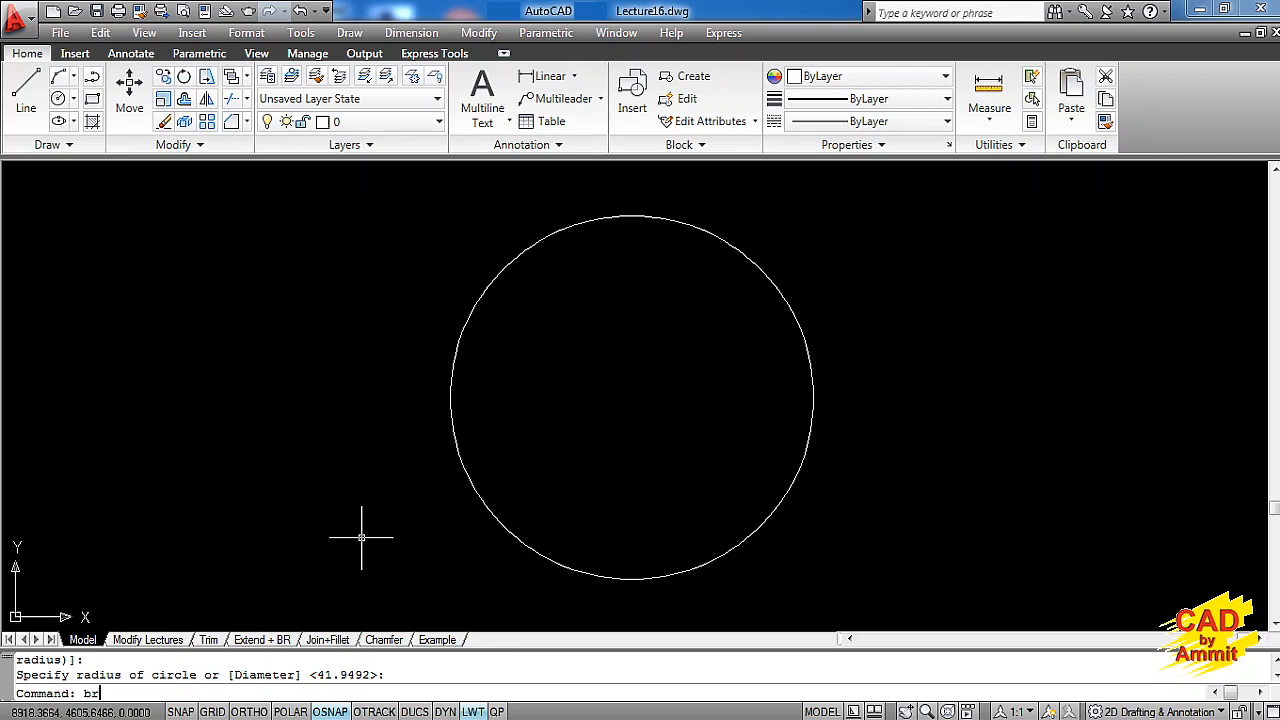
{"action": "key", "text": "Return"}
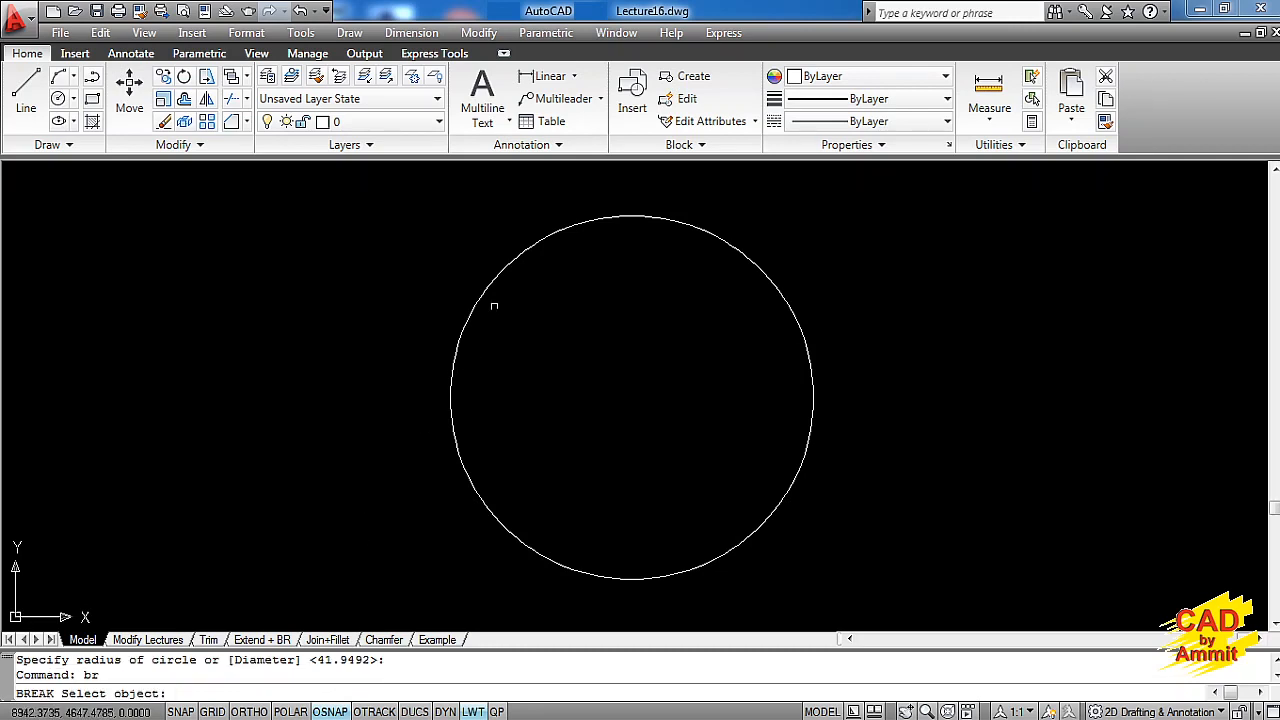
{"action": "left_click", "coordinate": [497, 273]}
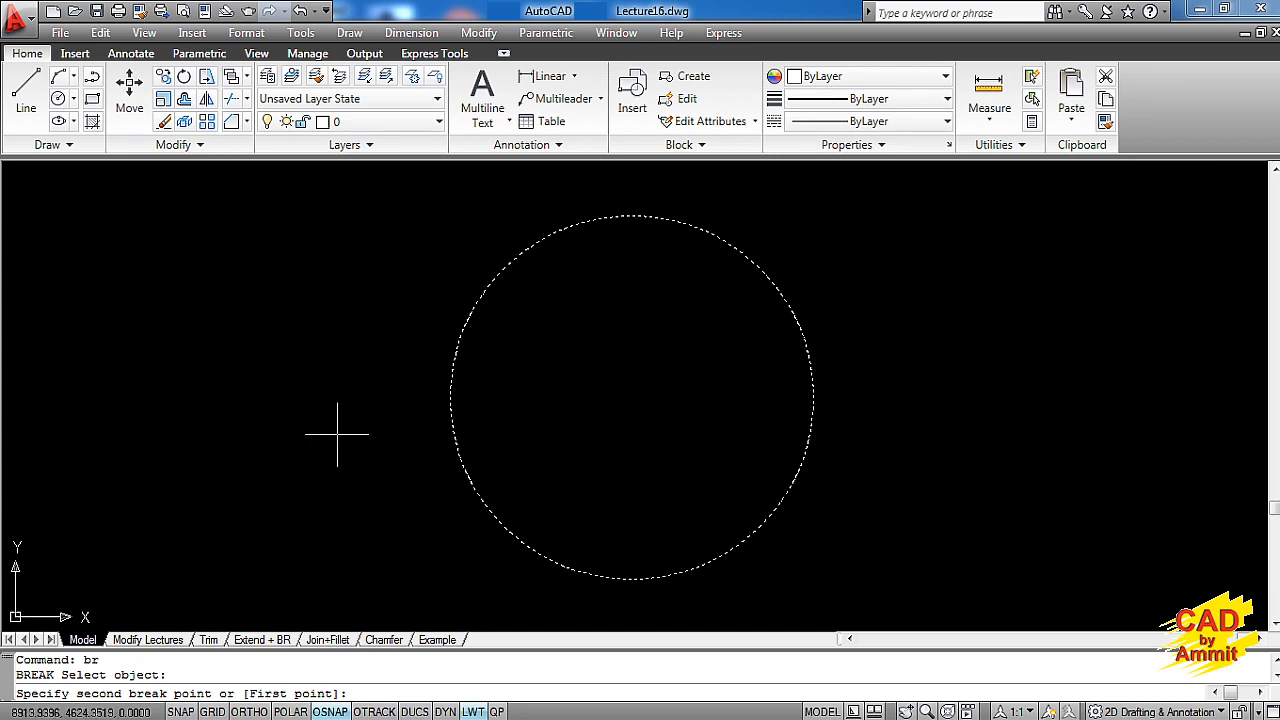
{"action": "type", "text": "f"}
{"action": "key", "text": "Return"}
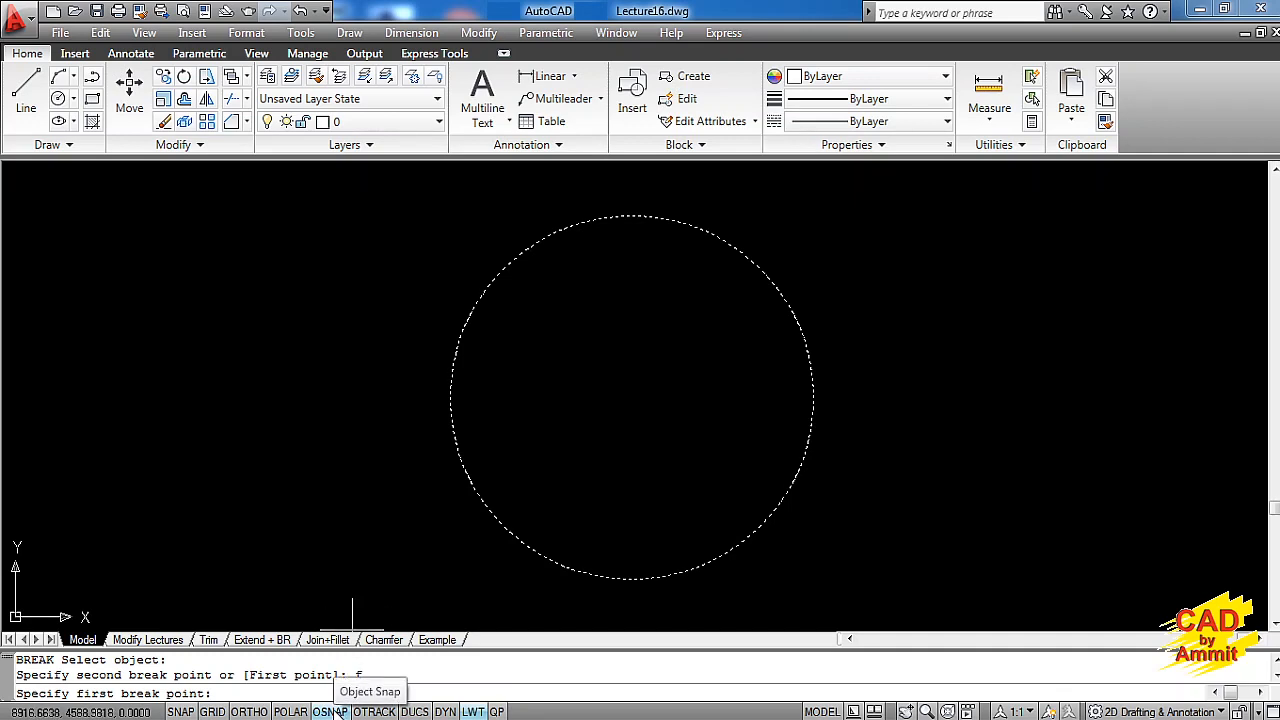
{"action": "left_click", "coordinate": [450, 396]}
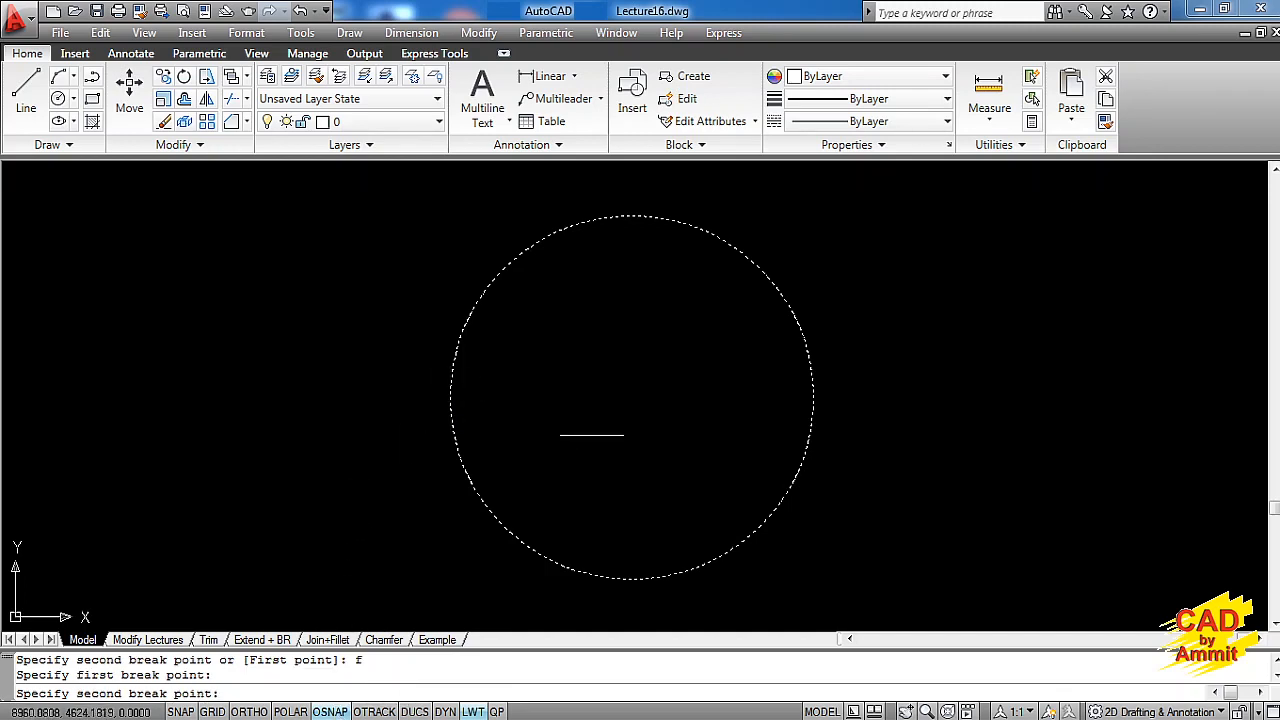
{"action": "left_click", "coordinate": [814, 396]}
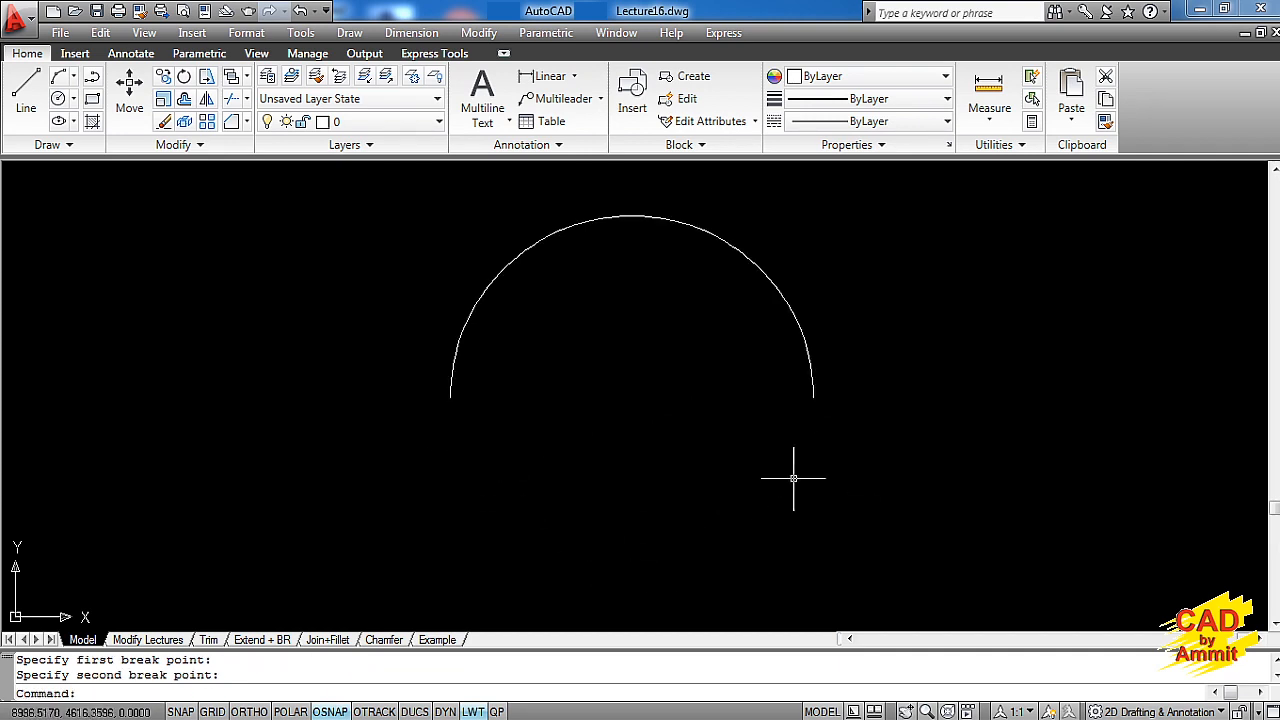
{"action": "key", "text": "ctrl+z"}
{"action": "type", "text": "p"}
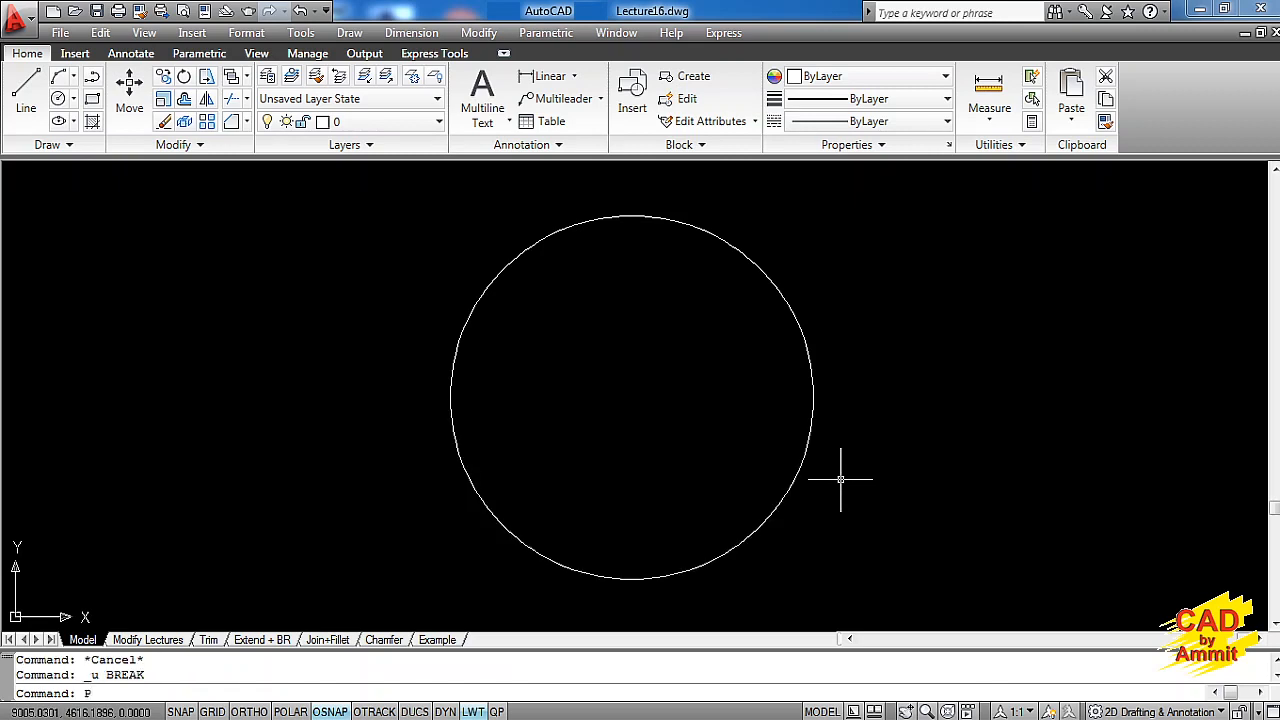
- Break the circle between a point on its lower right and its right quadrant, and undo the break
{"action": "key", "text": "Return"}
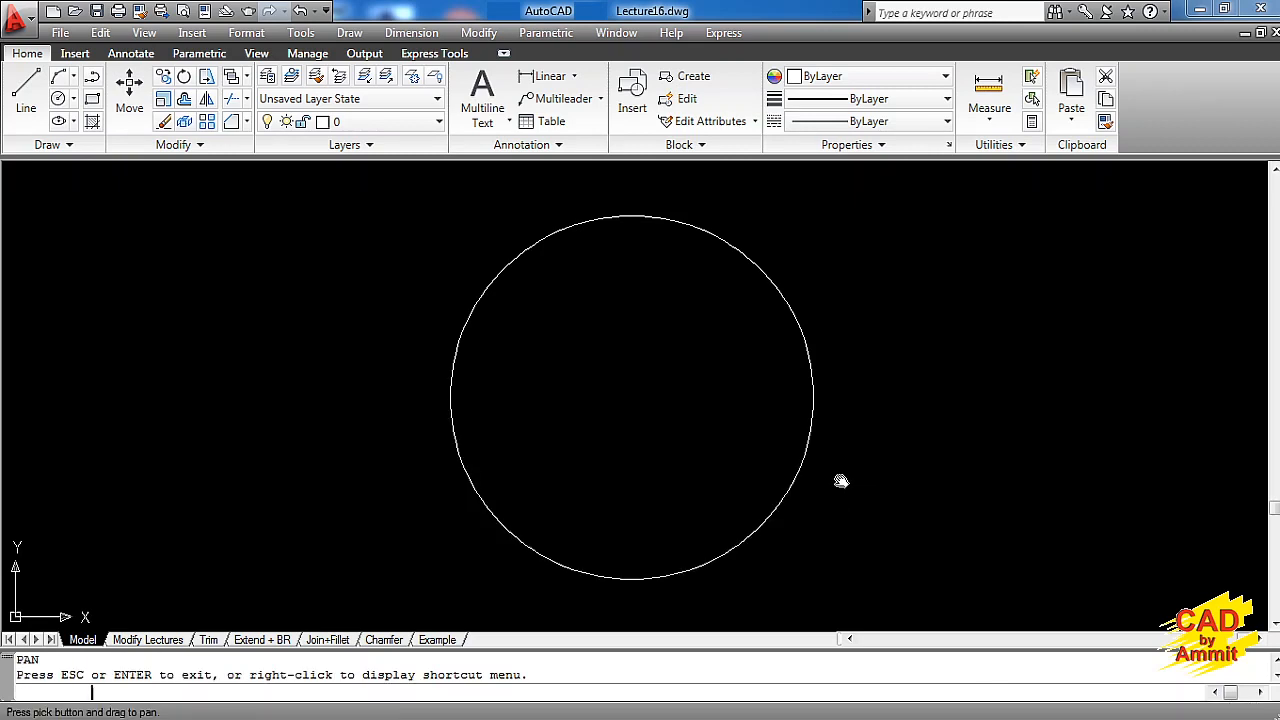
{"action": "key", "text": "Escape"}
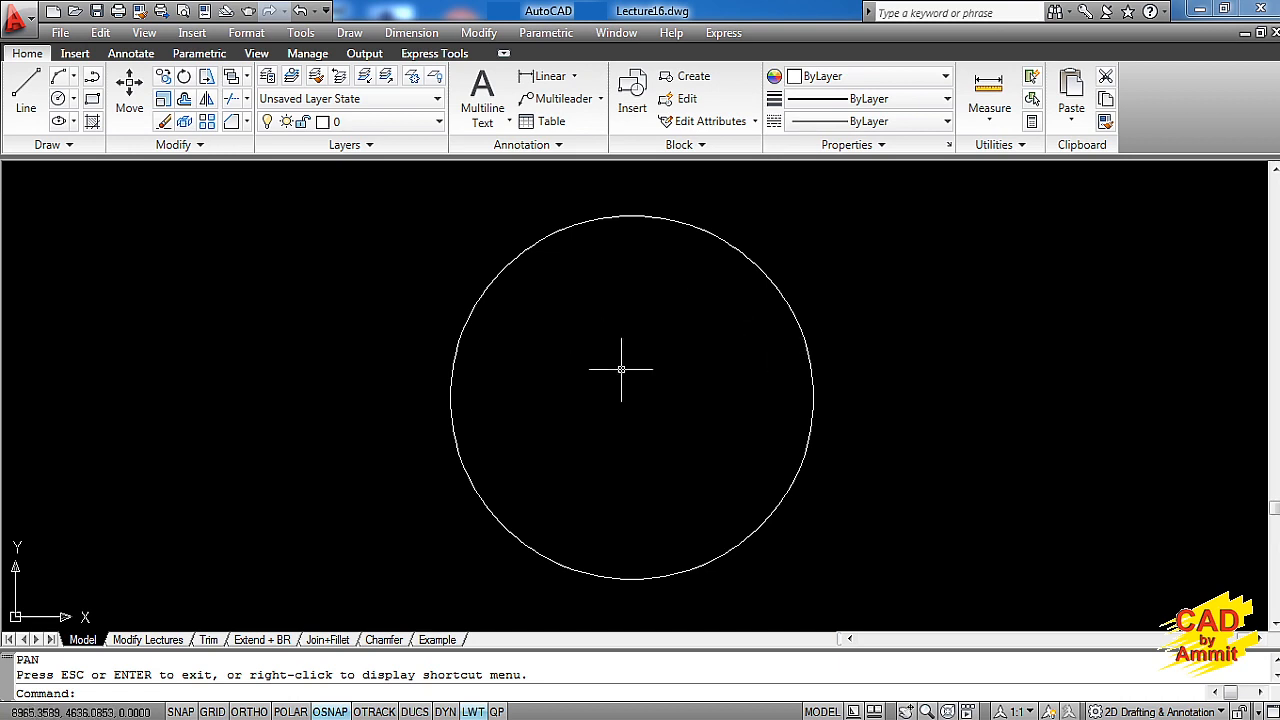
{"action": "type", "text": "br"}
{"action": "key", "text": "Return"}
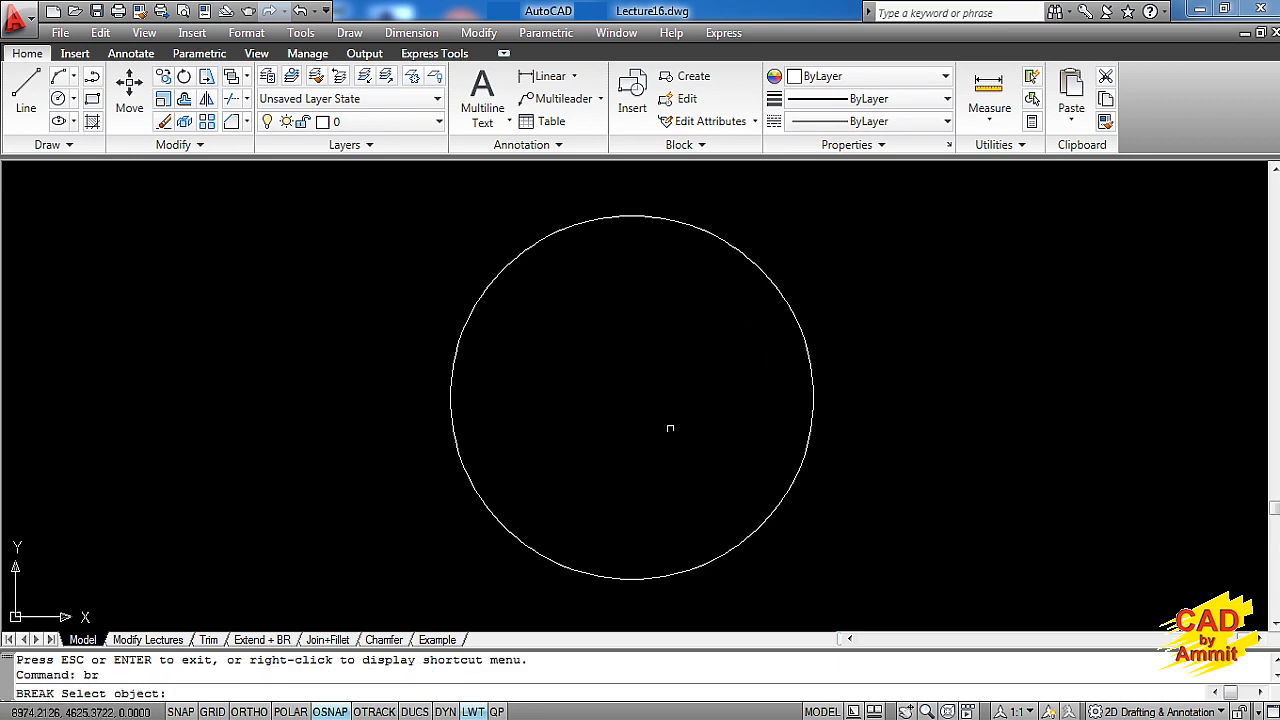
{"action": "left_click", "coordinate": [763, 518]}
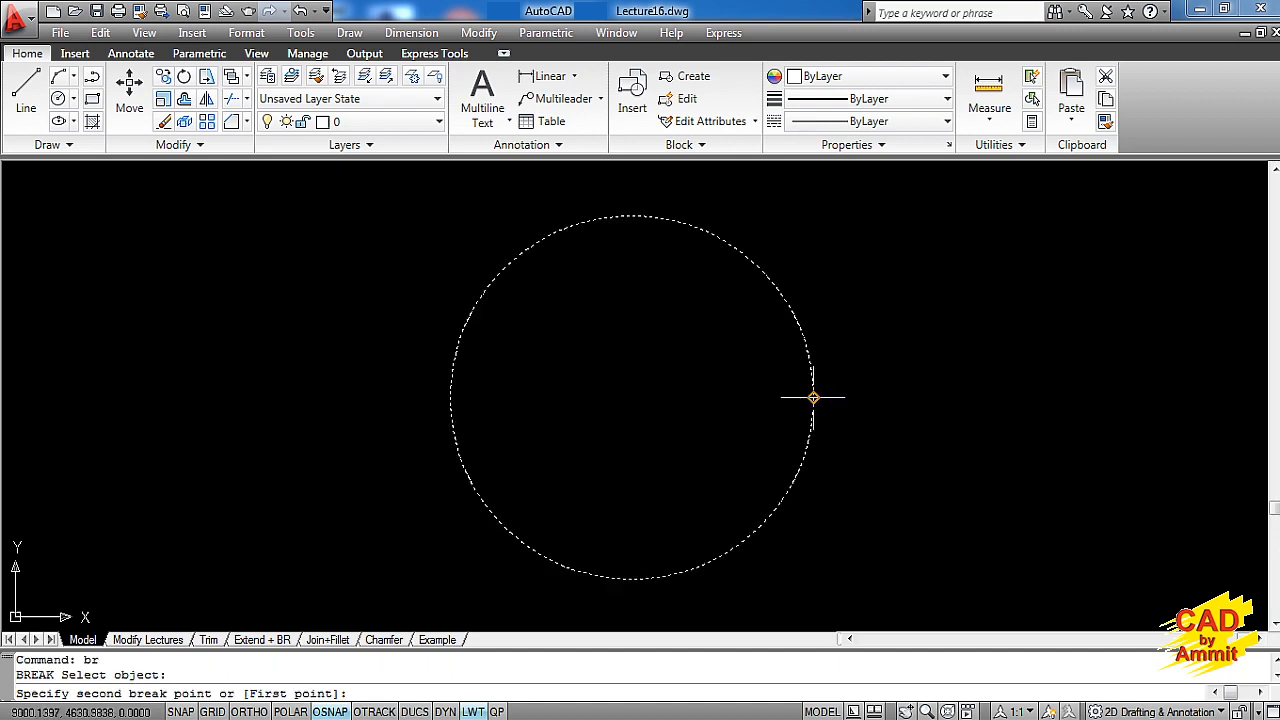
{"action": "left_click", "coordinate": [810, 395]}
{"action": "key", "text": "Escape"}
{"action": "key", "text": "Escape"}
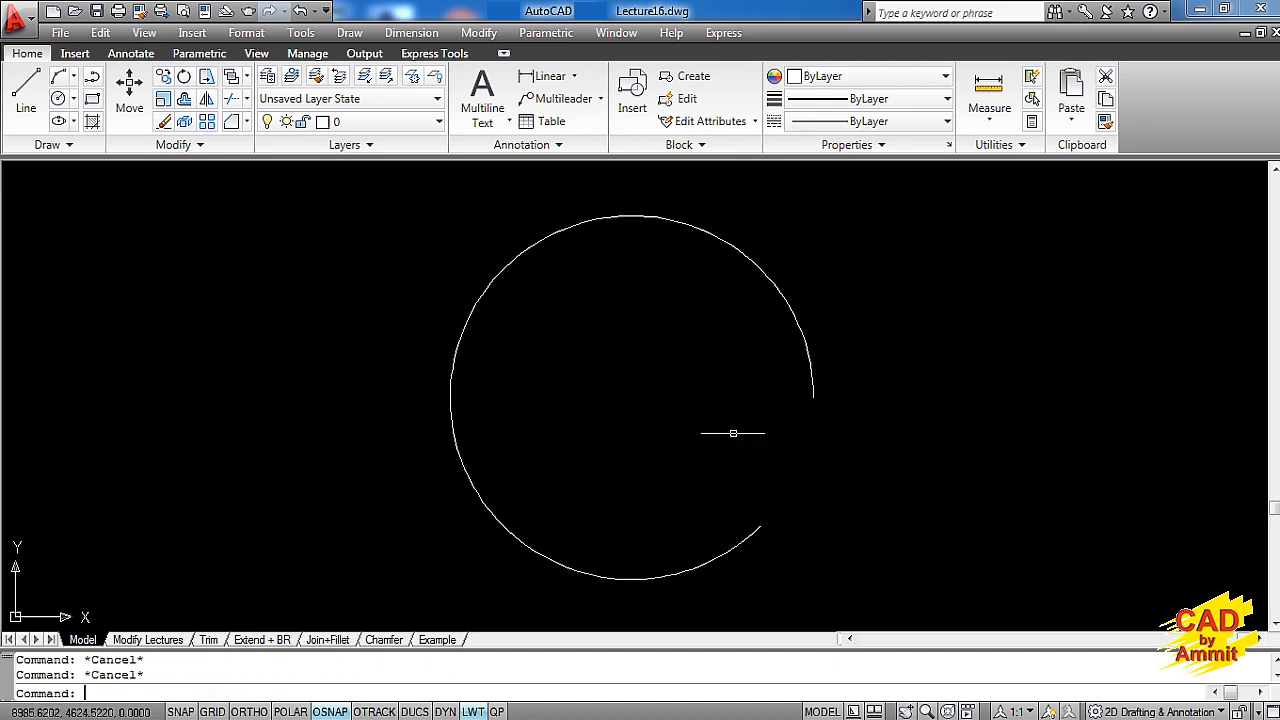
{"action": "key", "text": "ctrl+z"}
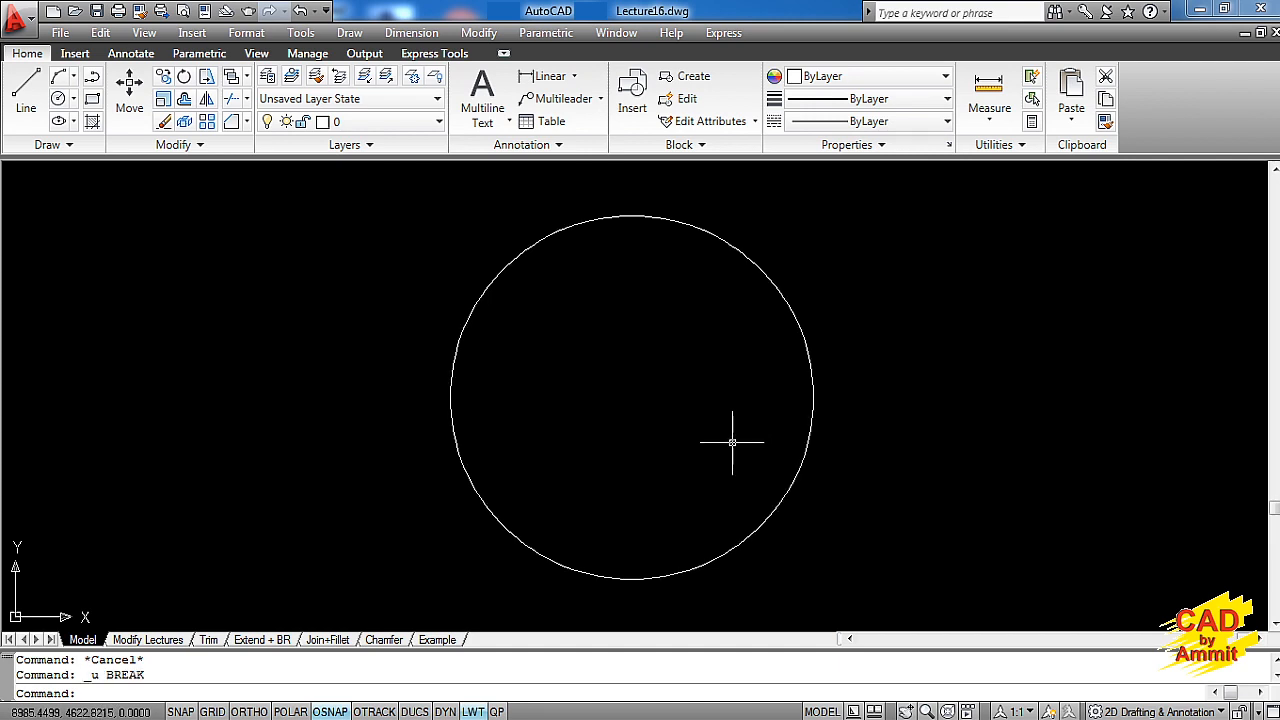
- Break the circle using the First point option, from its right quadrant to its left quadrant
{"action": "type", "text": "br"}
{"action": "key", "text": "Return"}
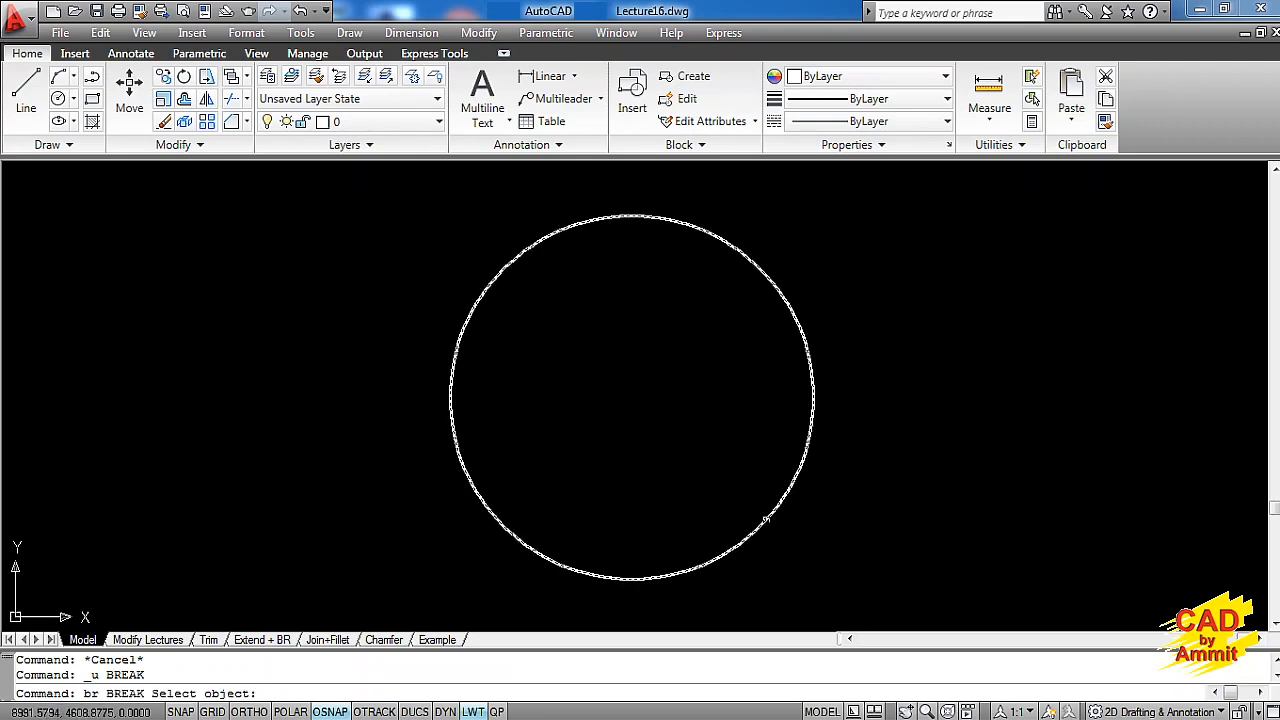
{"action": "left_click", "coordinate": [768, 514]}
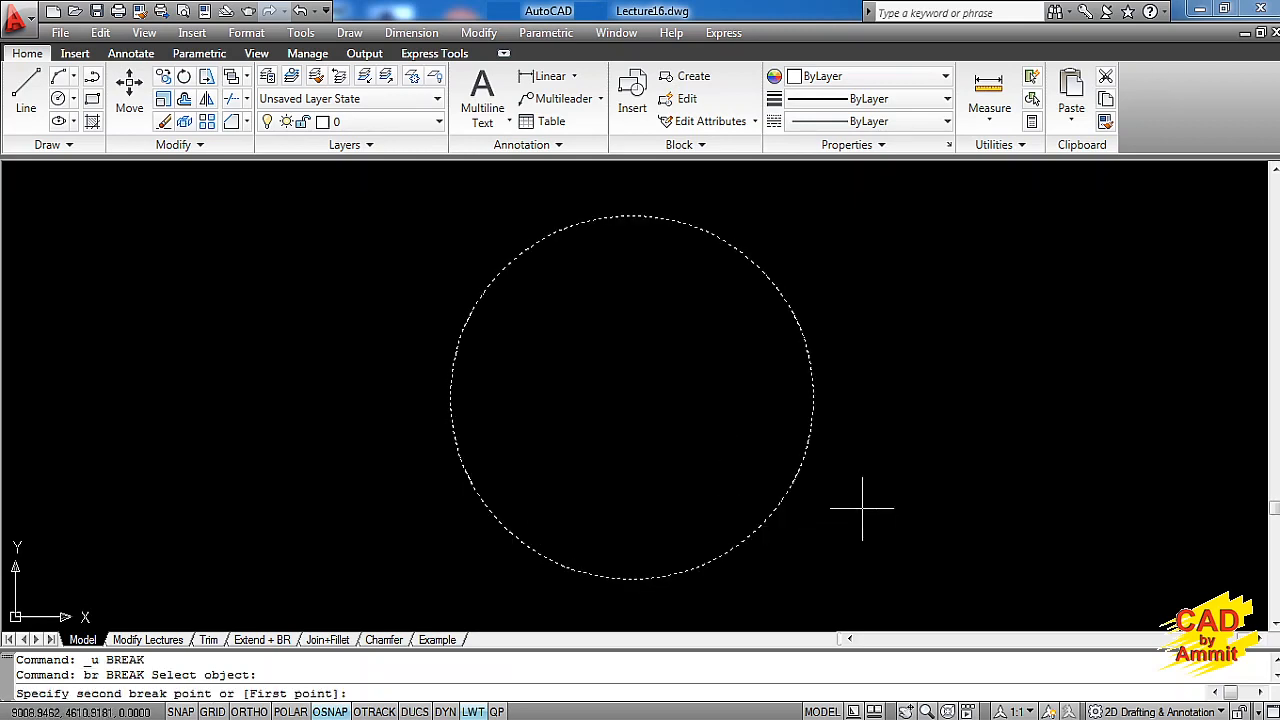
{"action": "type", "text": "f"}
{"action": "key", "text": "Return"}
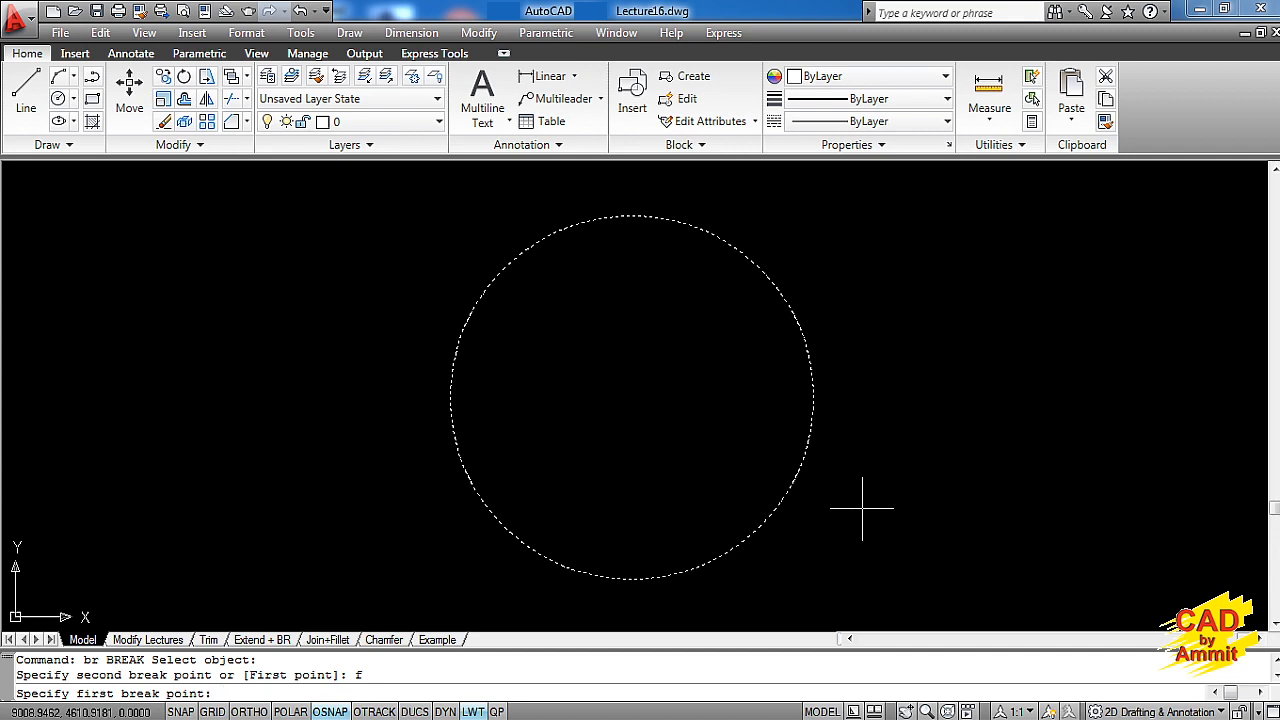
{"action": "left_click", "coordinate": [813, 397]}
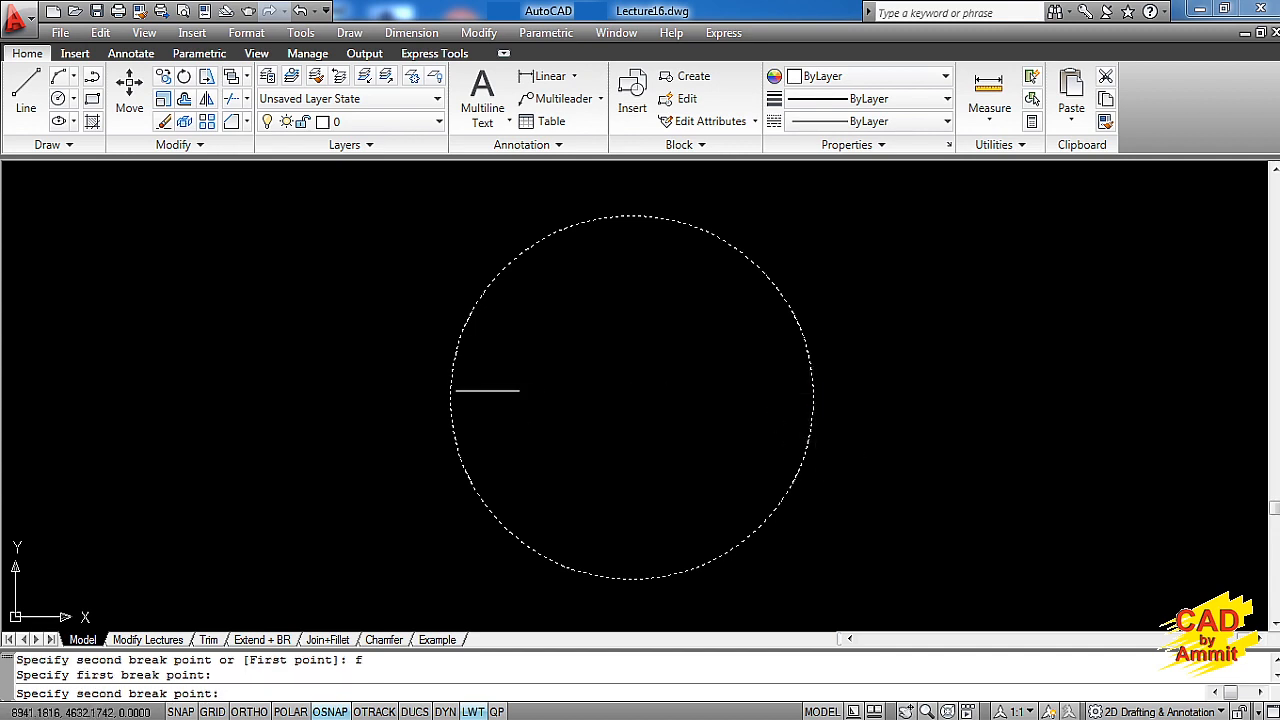
{"action": "left_click", "coordinate": [451, 397]}
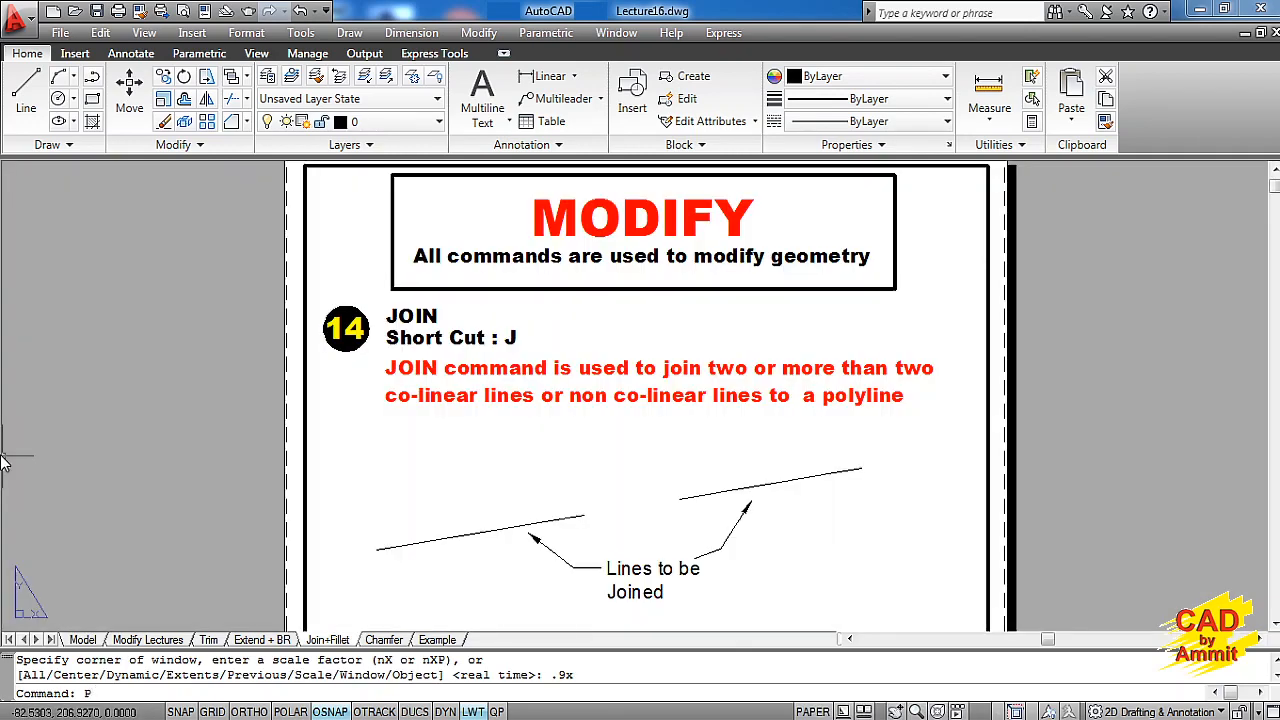
- Join the upper collinear line to the lower source line, closing the gap between them
{"action": "key", "text": "BackSpace"}
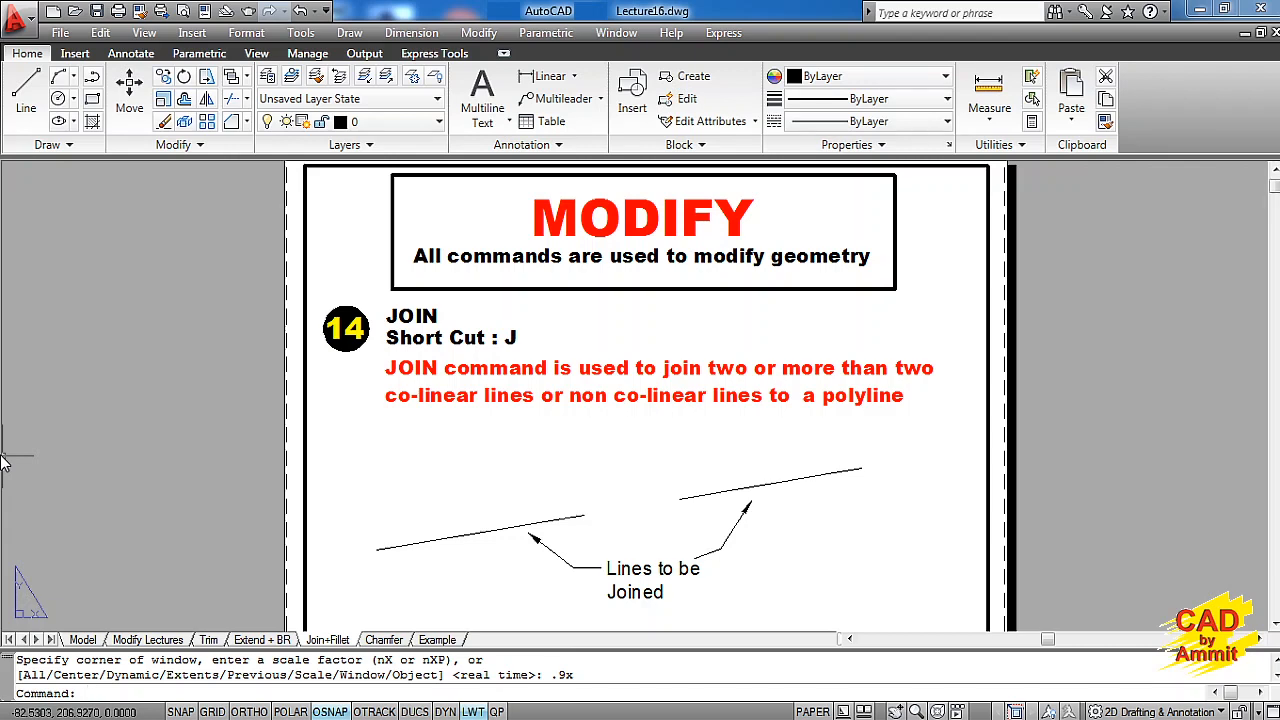
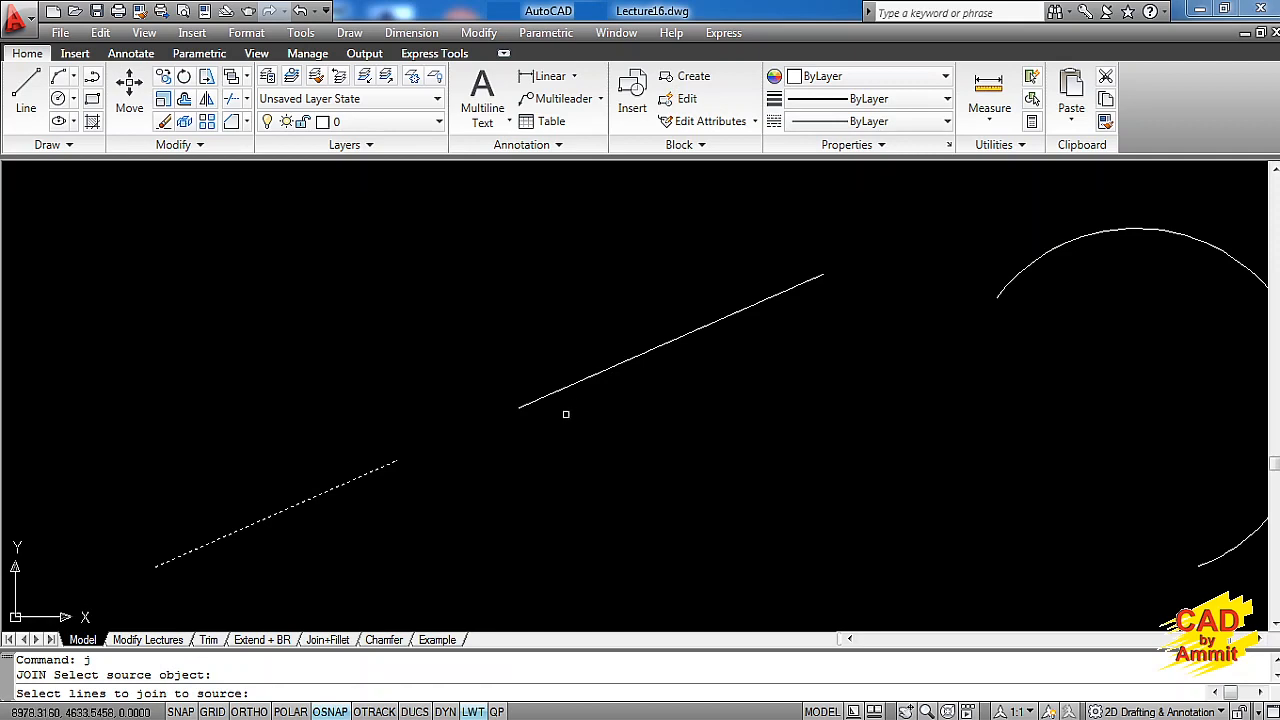
{"action": "left_click", "coordinate": [550, 394]}
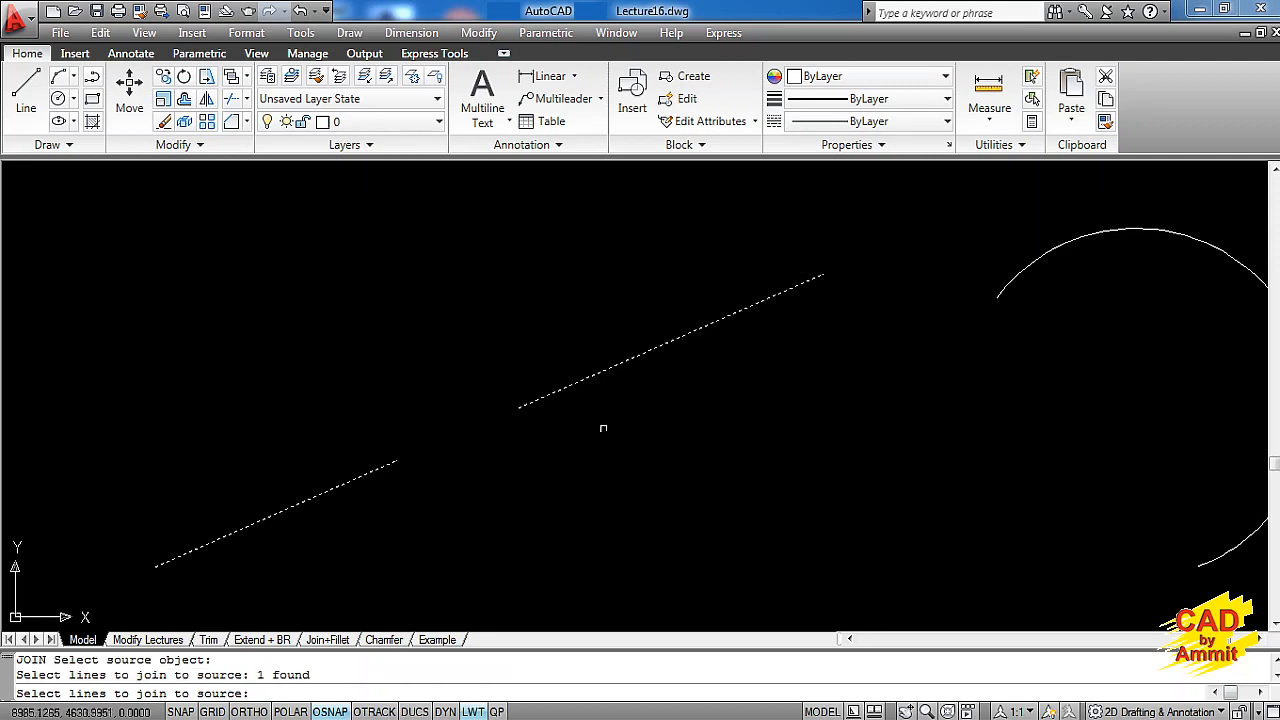
{"action": "key", "text": "Return"}
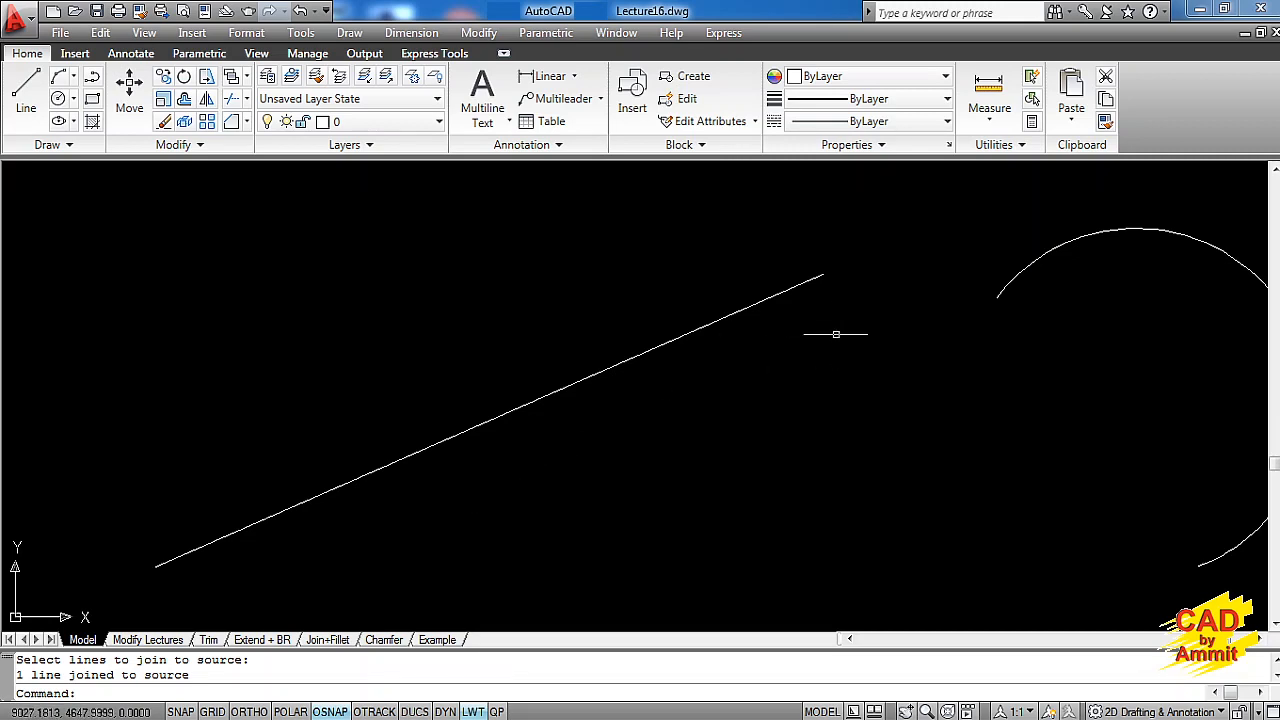
- Join the upper arc to the lower right arc, using the lower right arc as the source
{"action": "middle_click_drag", "start_coordinate": [834, 334], "coordinate": [457, 374]}
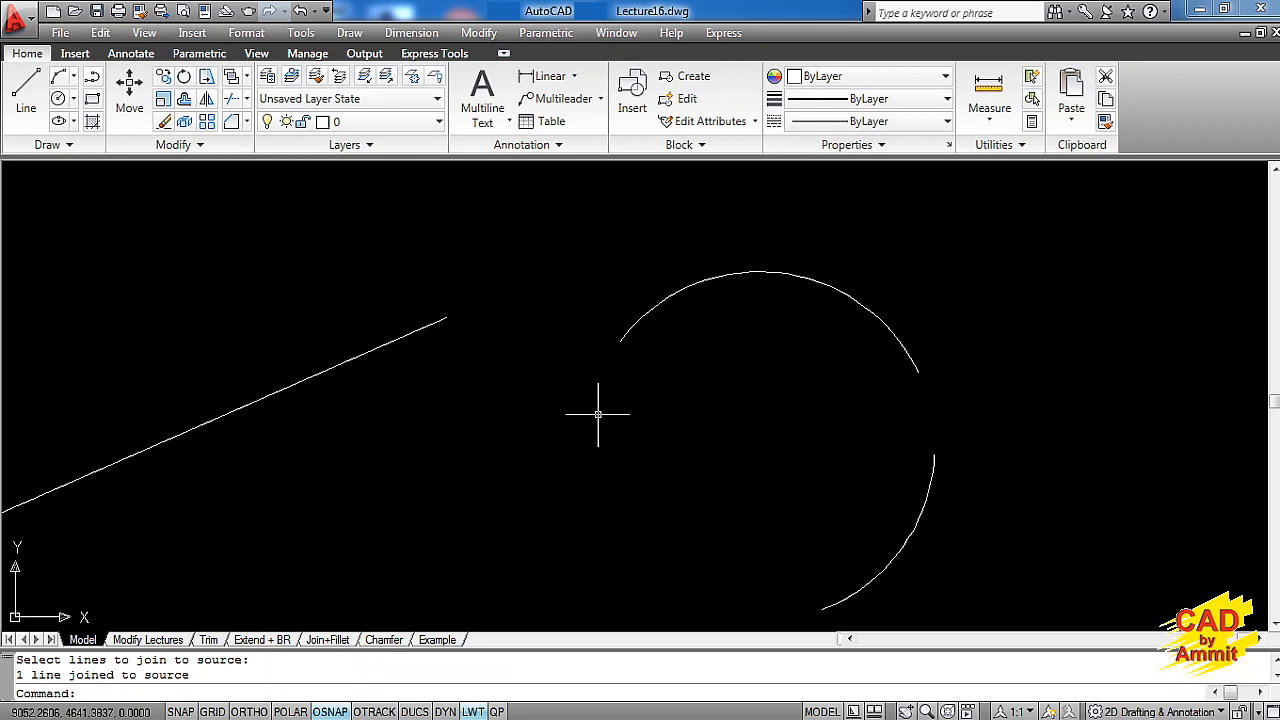
{"action": "type", "text": "j"}
{"action": "key", "text": "Return"}
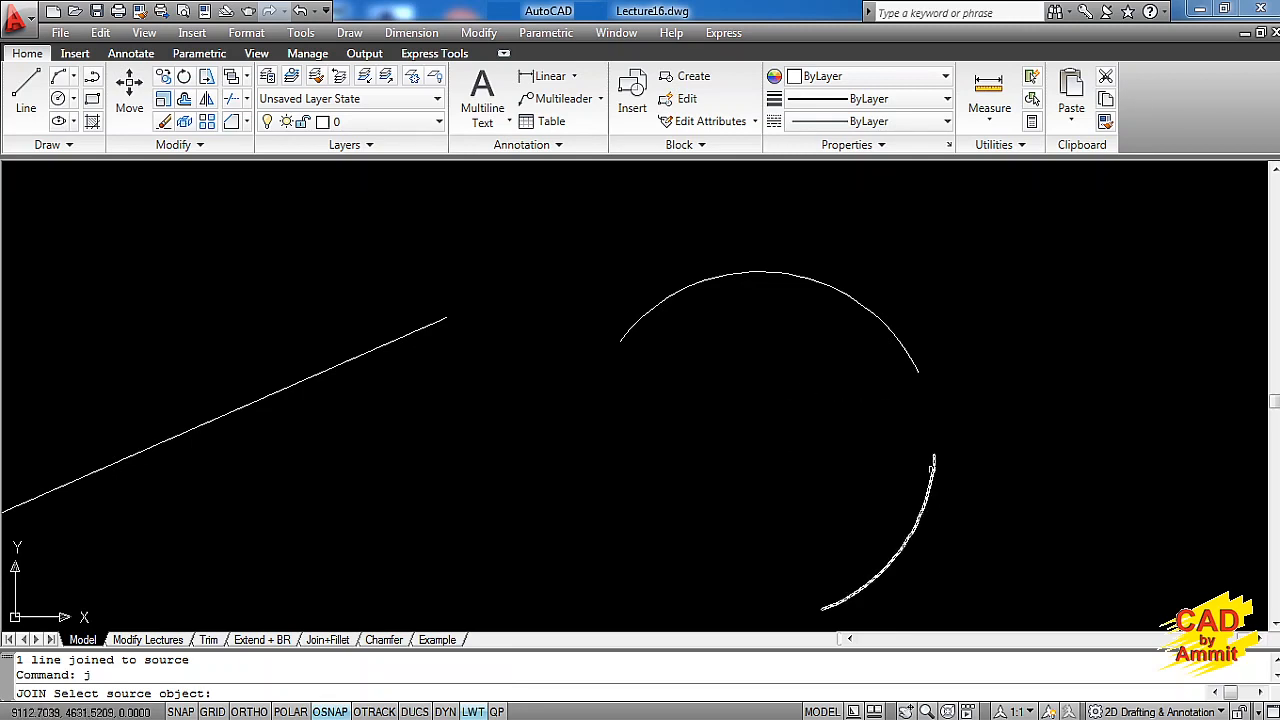
{"action": "left_click", "coordinate": [933, 465]}
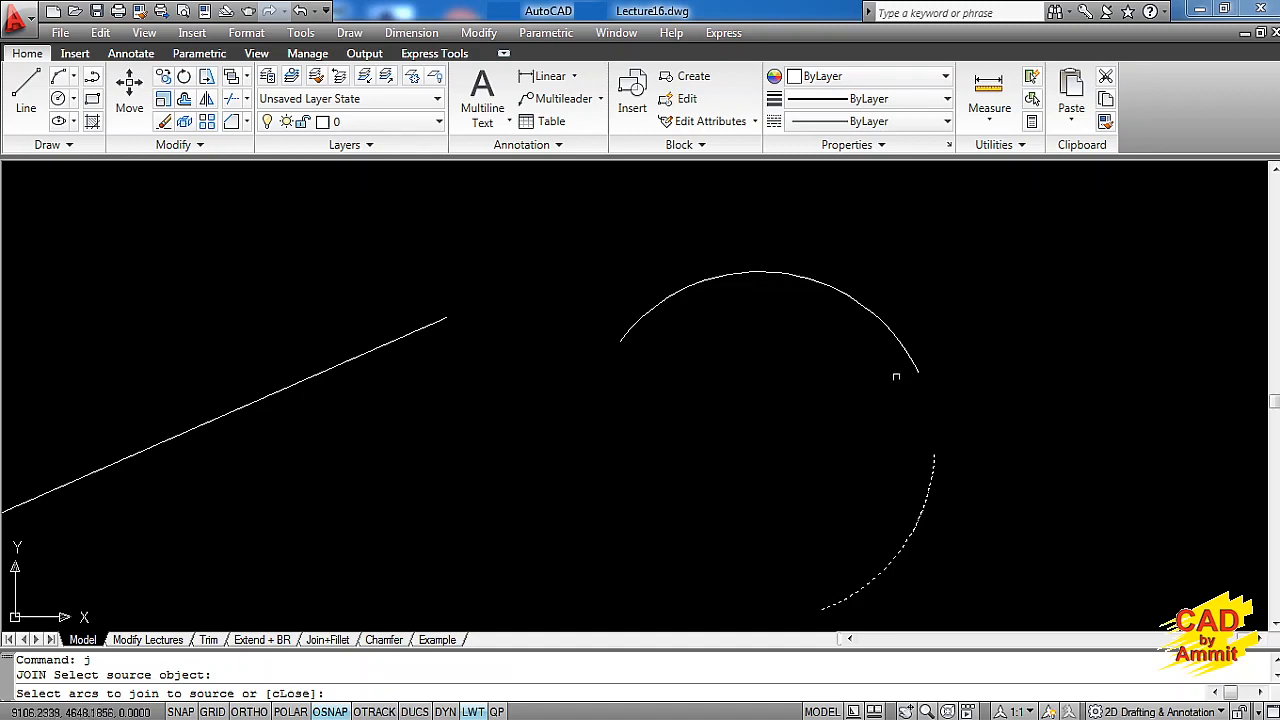
{"action": "left_click", "coordinate": [903, 347]}
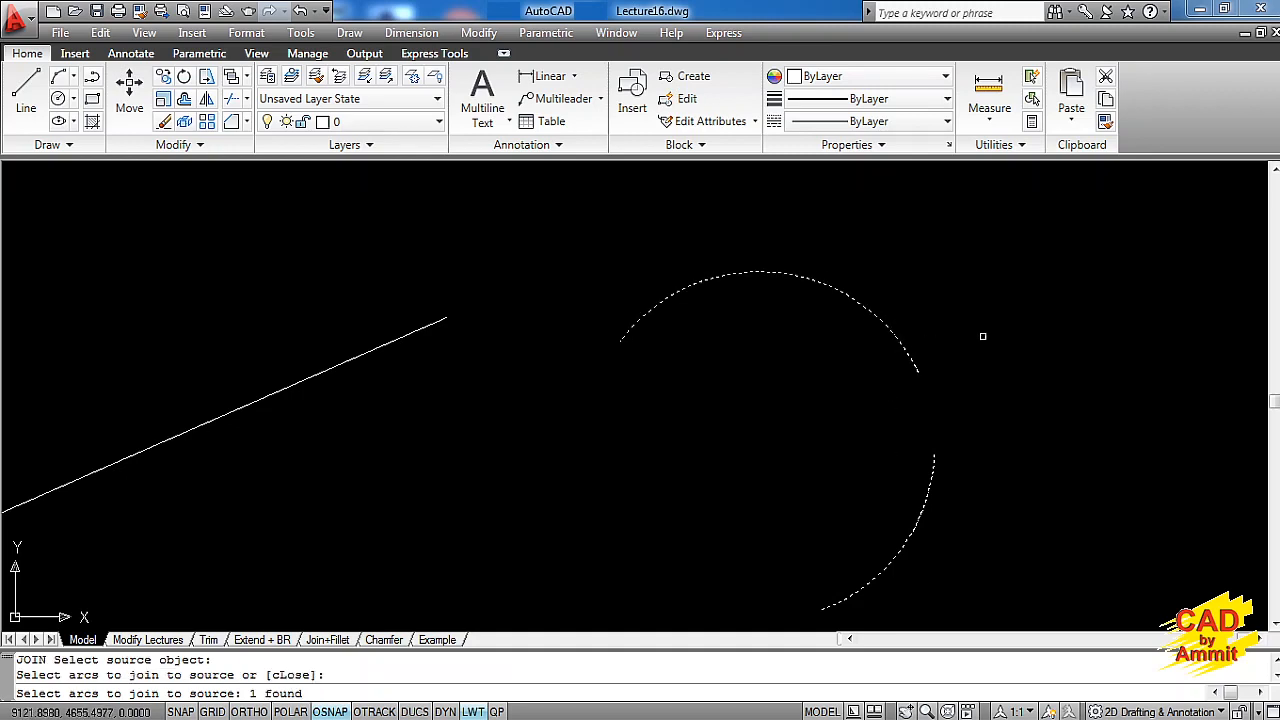
{"action": "key", "text": "Return"}
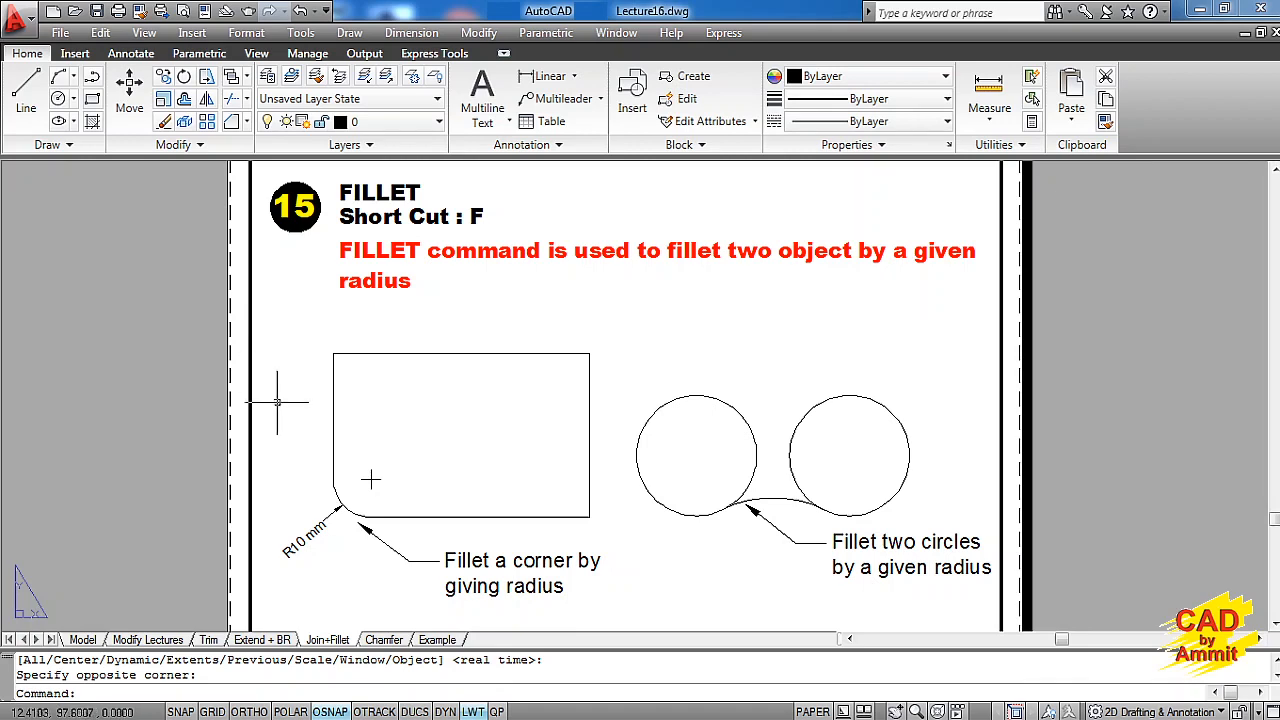
- Examine the corner and two-circle fillet examples on the Join+Fillet layout and return to model space
{"action": "middle_click_drag", "start_coordinate": [277, 403], "coordinate": [309, 309]}
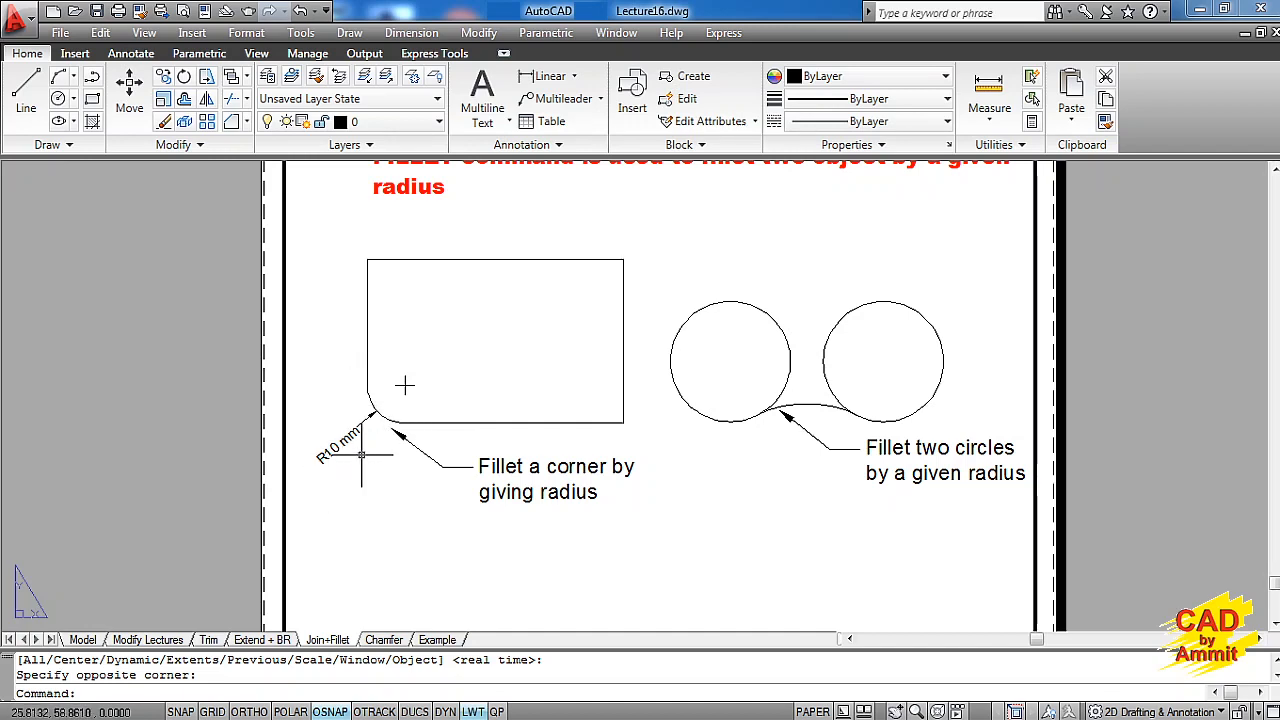
{"action": "middle_click_drag", "start_coordinate": [363, 477], "coordinate": [358, 514]}
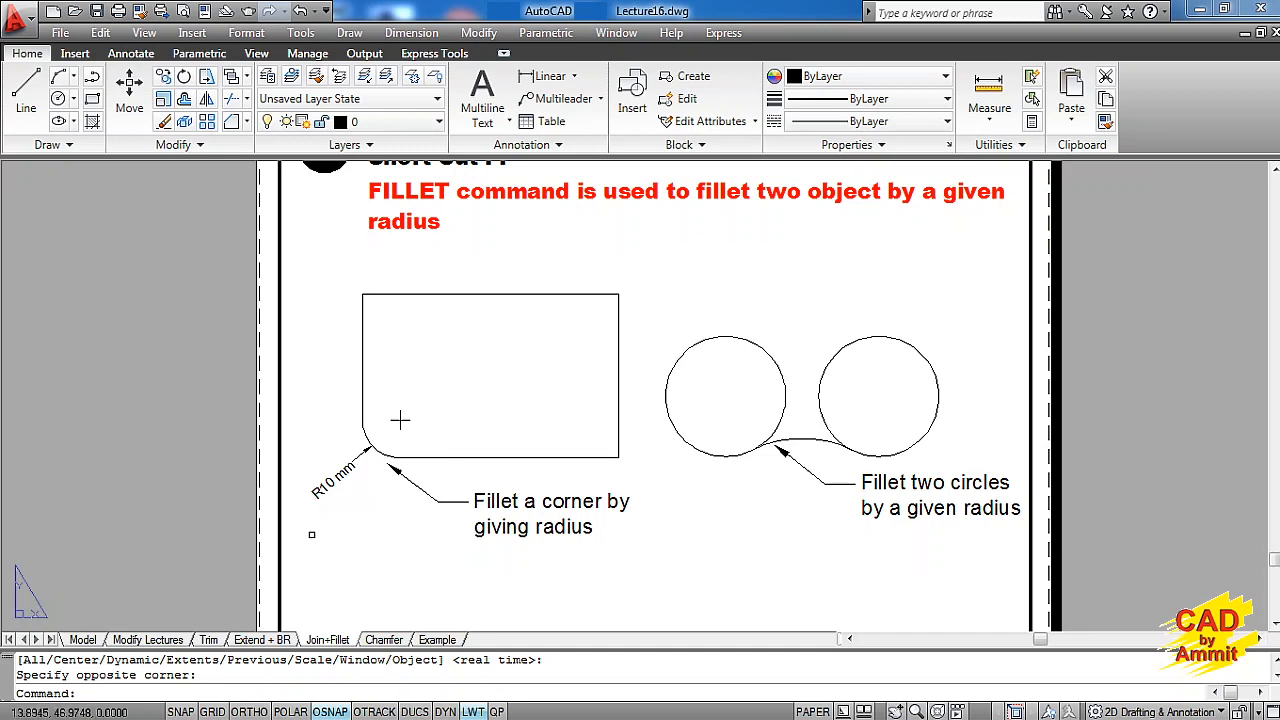
{"action": "left_click", "coordinate": [84, 640]}
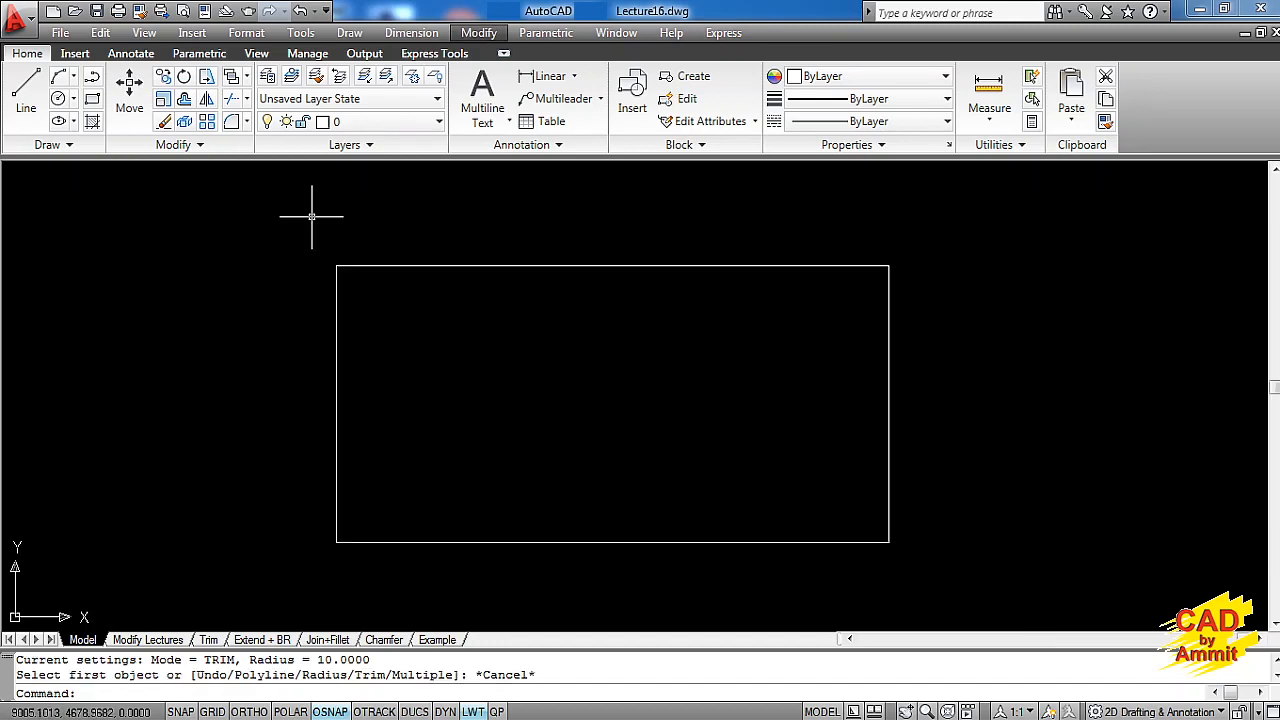
{"action": "left_click", "coordinate": [453, 169]}
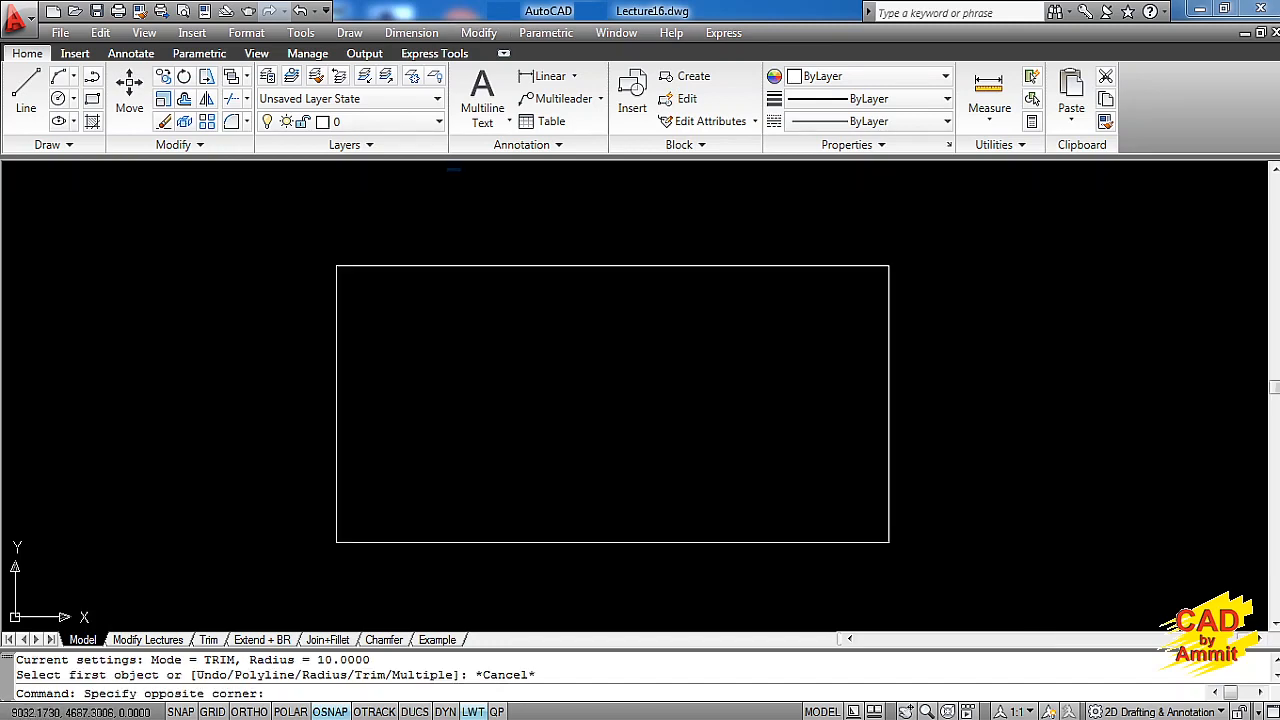
{"action": "left_click", "coordinate": [441, 187]}
{"action": "left_click", "coordinate": [479, 33]}
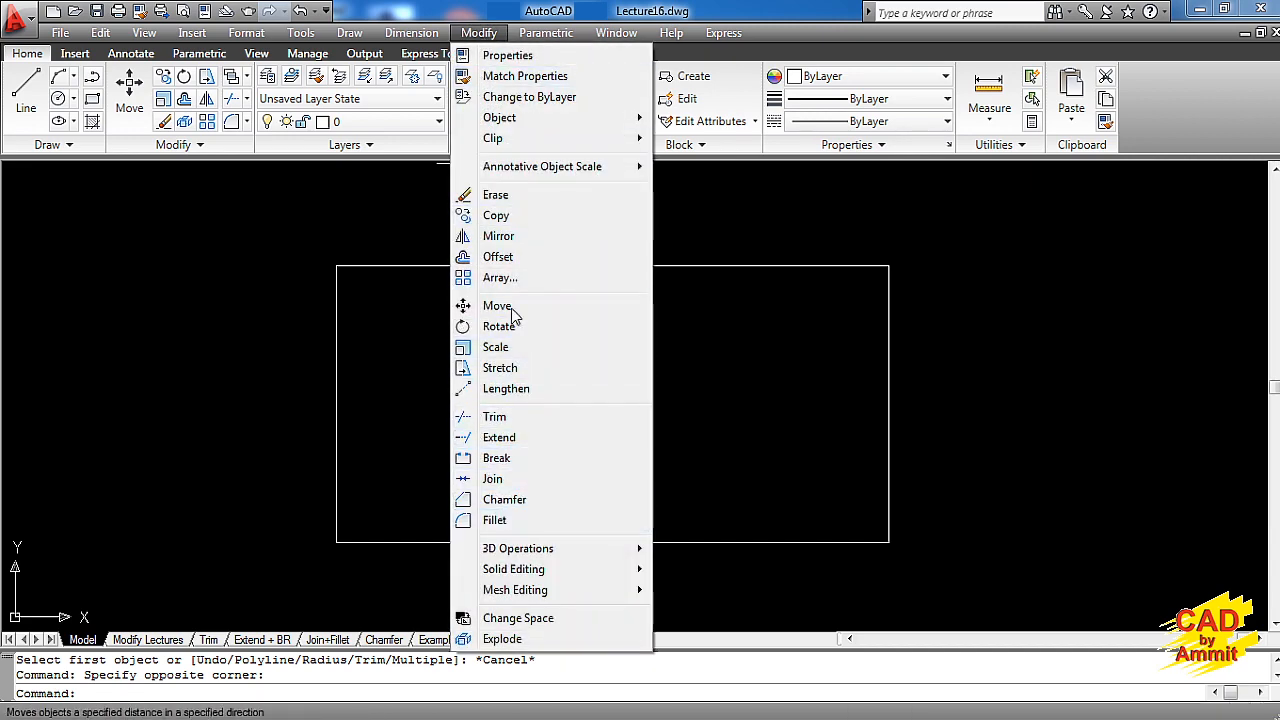
{"action": "left_click", "coordinate": [482, 36]}
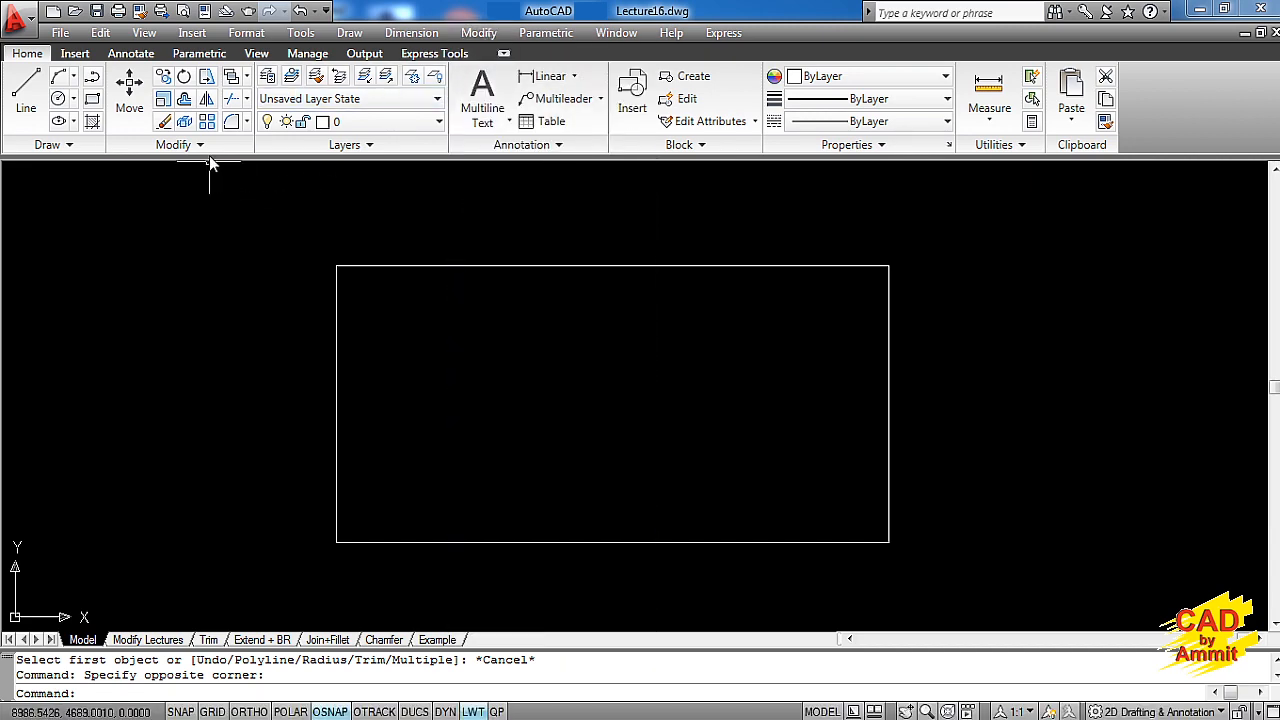
- Fillet the rectangle's lower right corner with a radius of 10
{"action": "left_click", "coordinate": [248, 122]}
{"action": "left_click", "coordinate": [262, 152]}
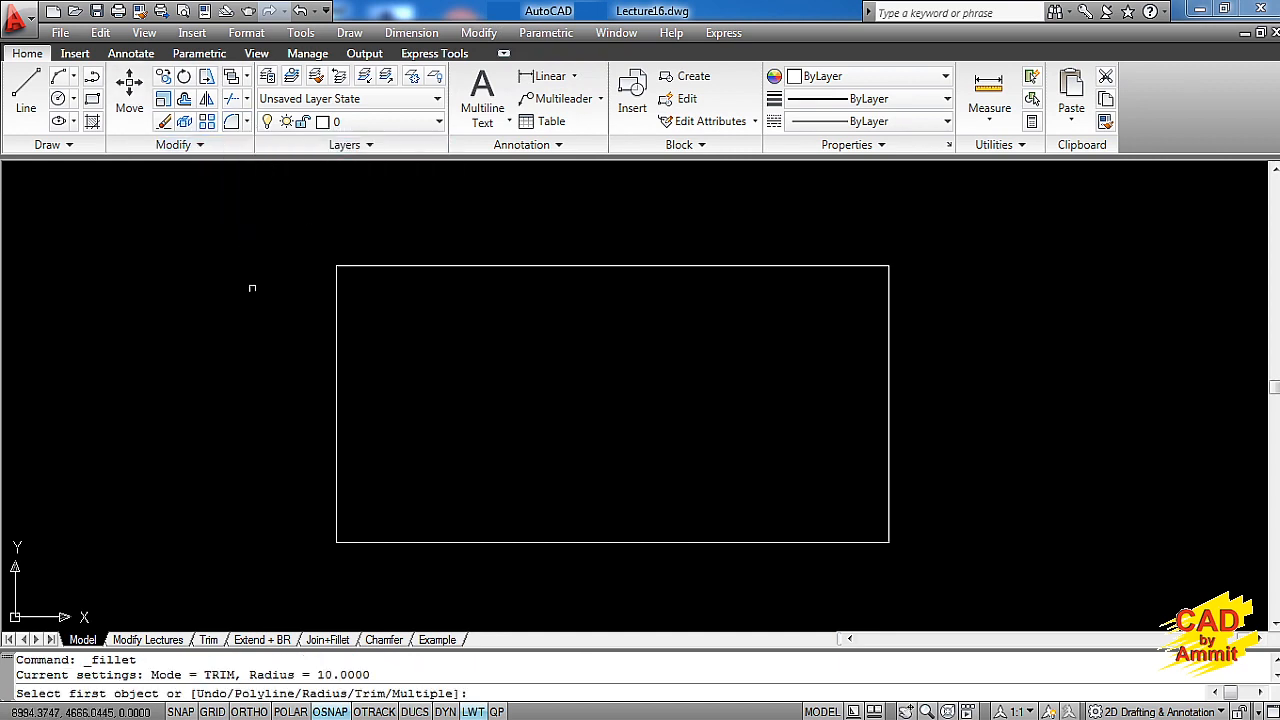
{"action": "type", "text": "r"}
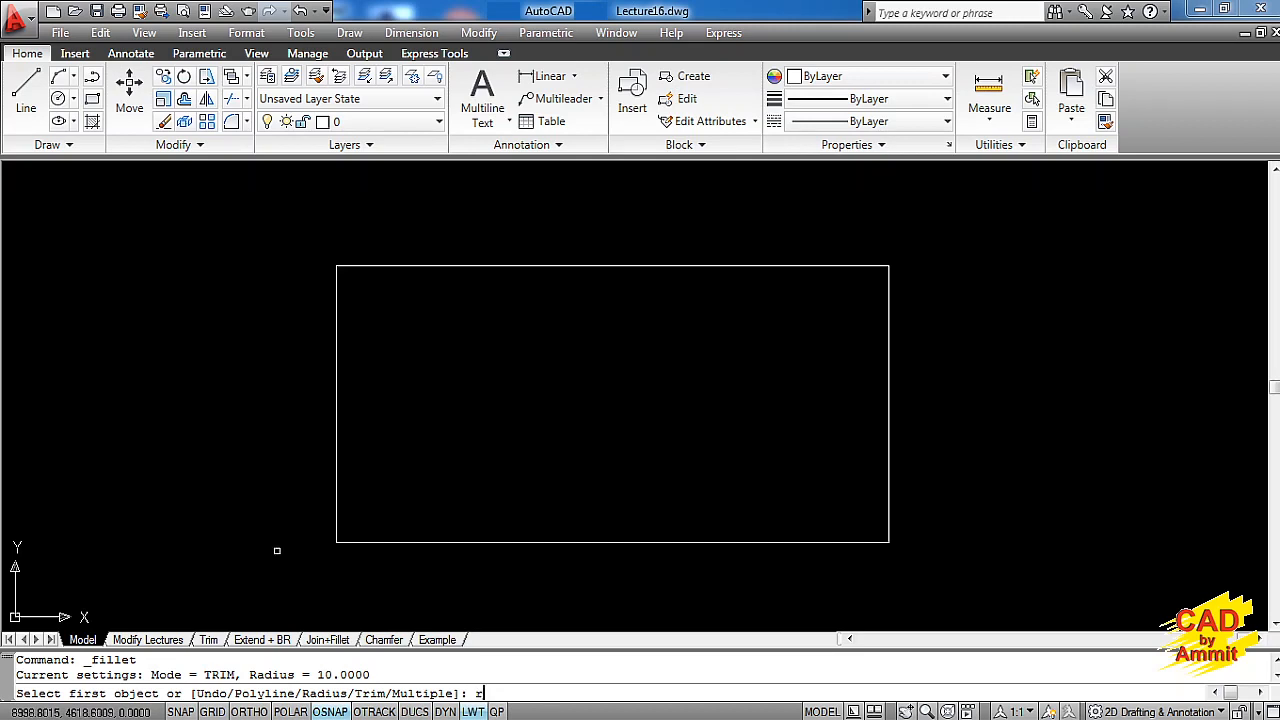
{"action": "key", "text": "Return"}
{"action": "type", "text": "10"}
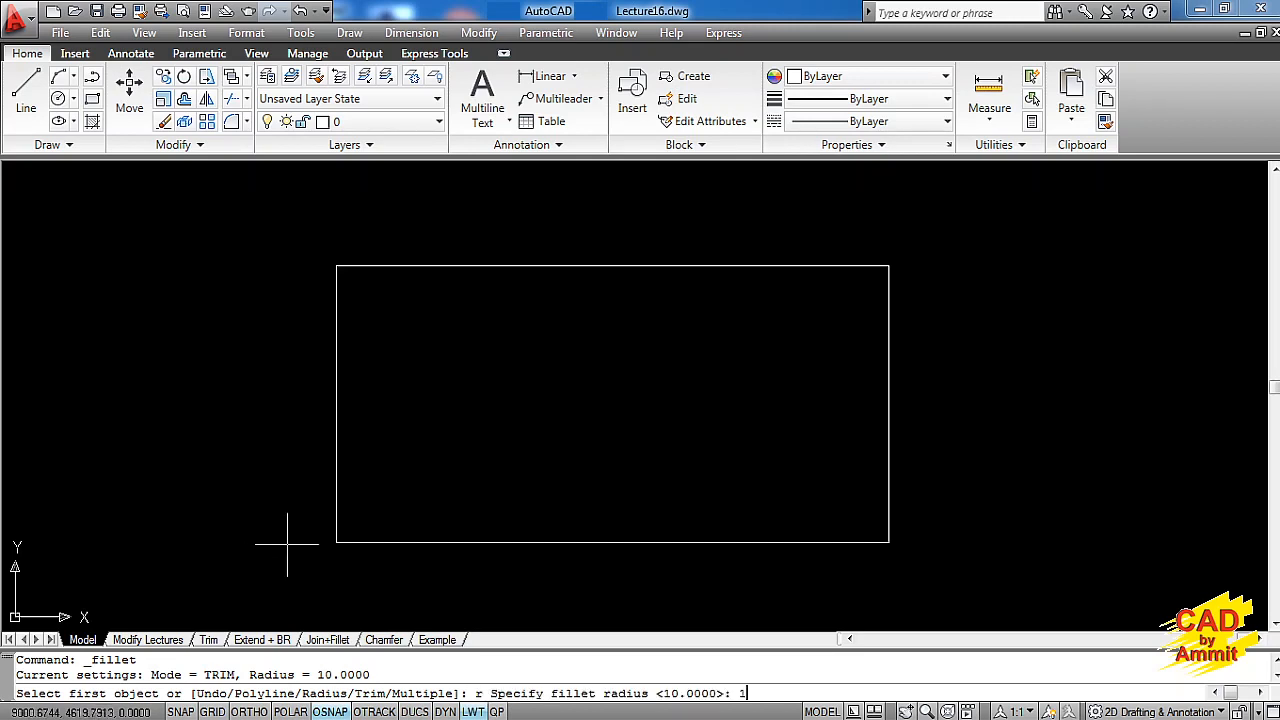
{"action": "key", "text": "Return"}
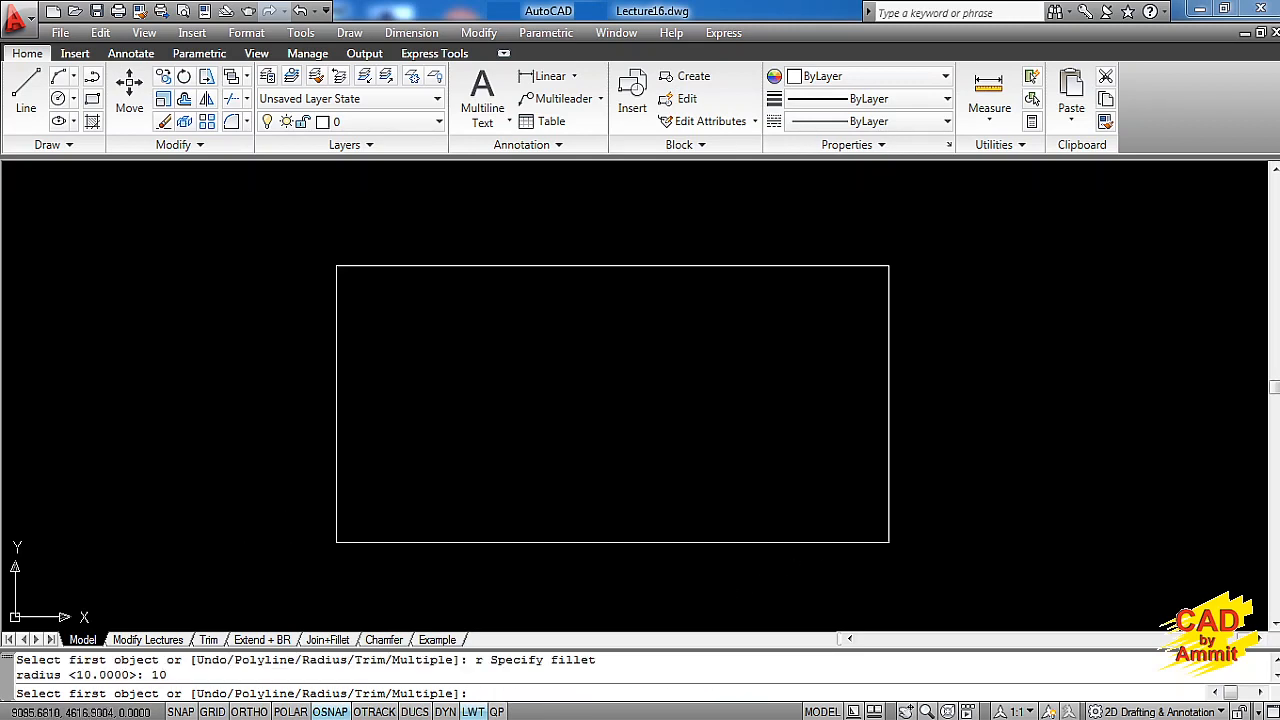
{"action": "left_click", "coordinate": [843, 542]}
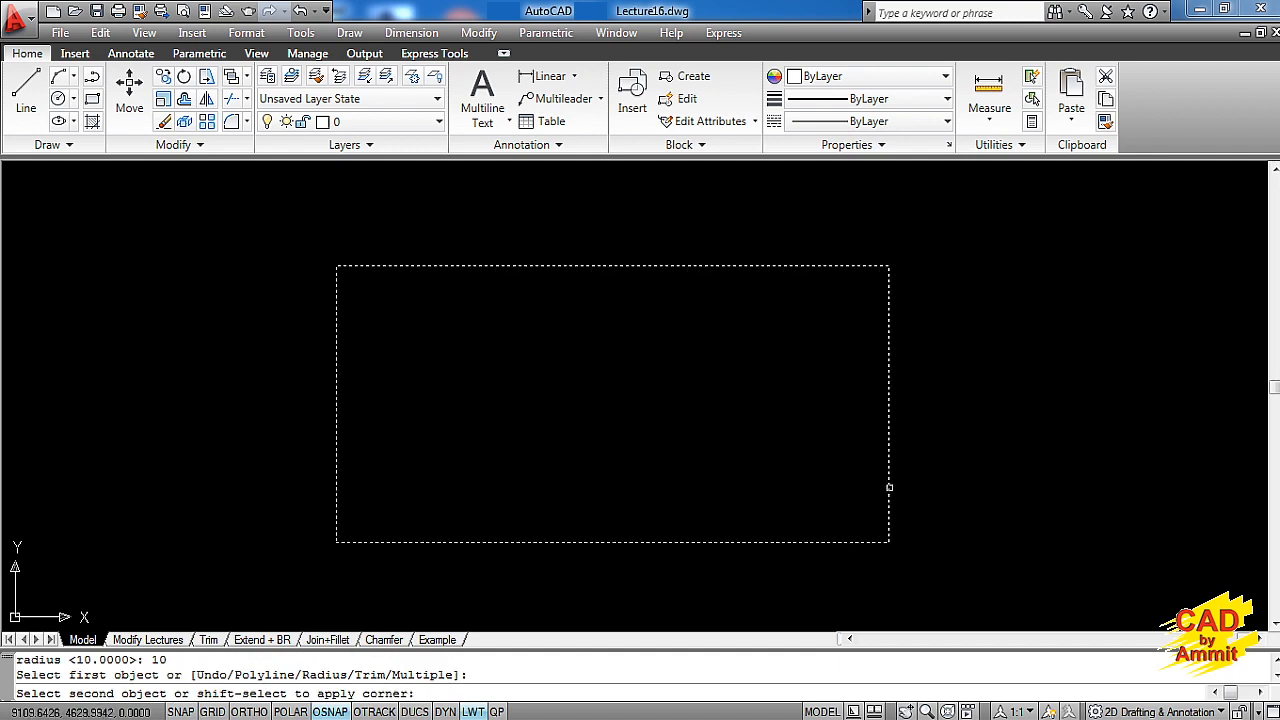
{"action": "left_click", "coordinate": [888, 492]}
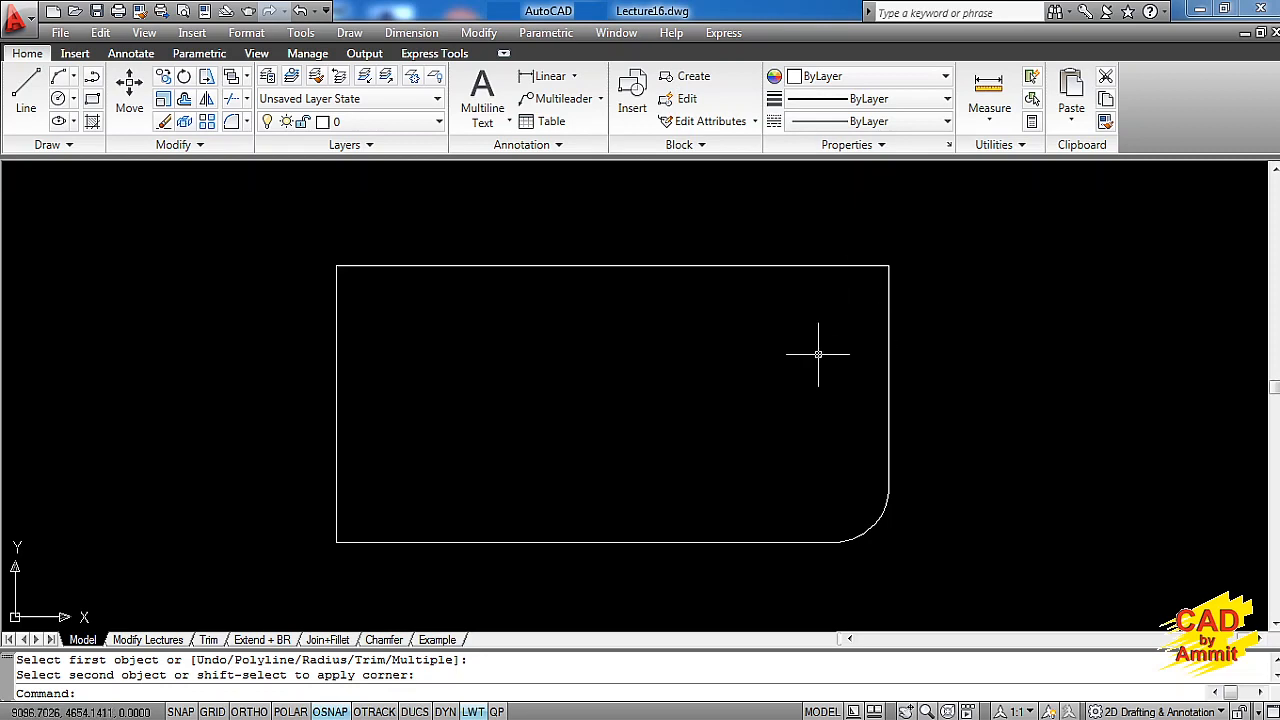
- Fillet the rectangle's upper right corner with the trim mode set to No trim, keeping the original corner lines
{"action": "key", "text": "Return"}
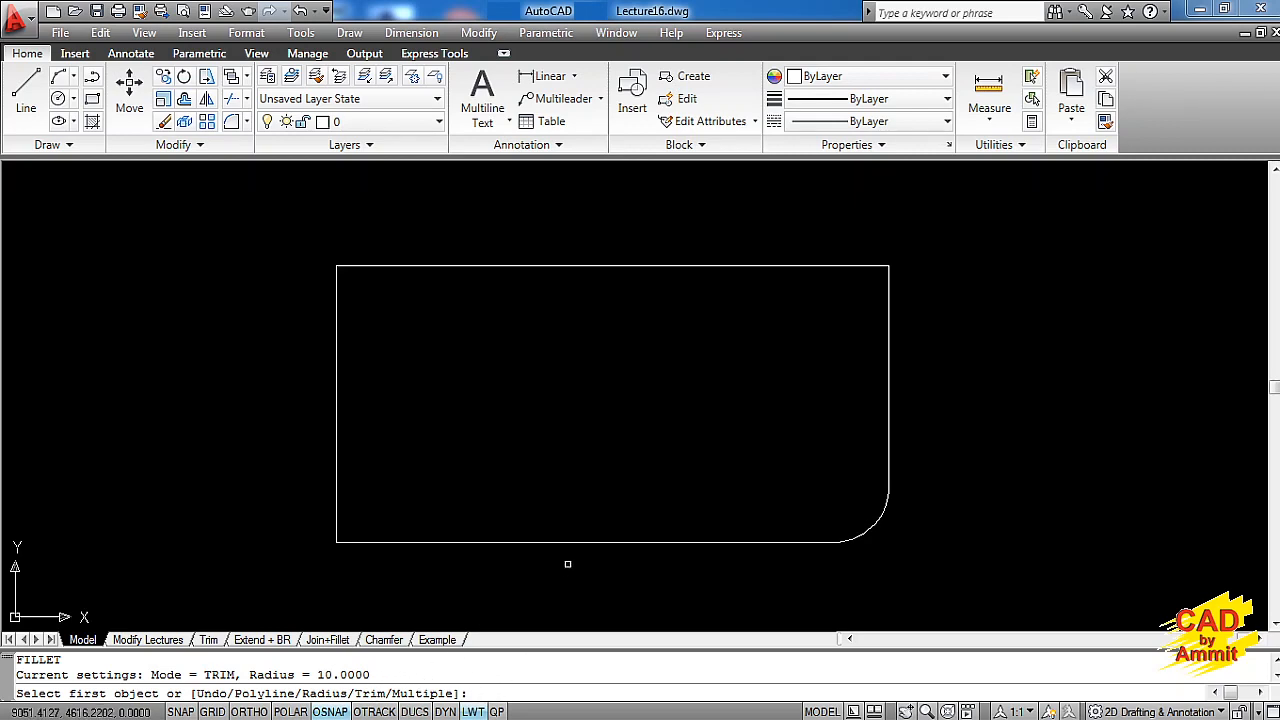
{"action": "type", "text": "t"}
{"action": "key", "text": "Return"}
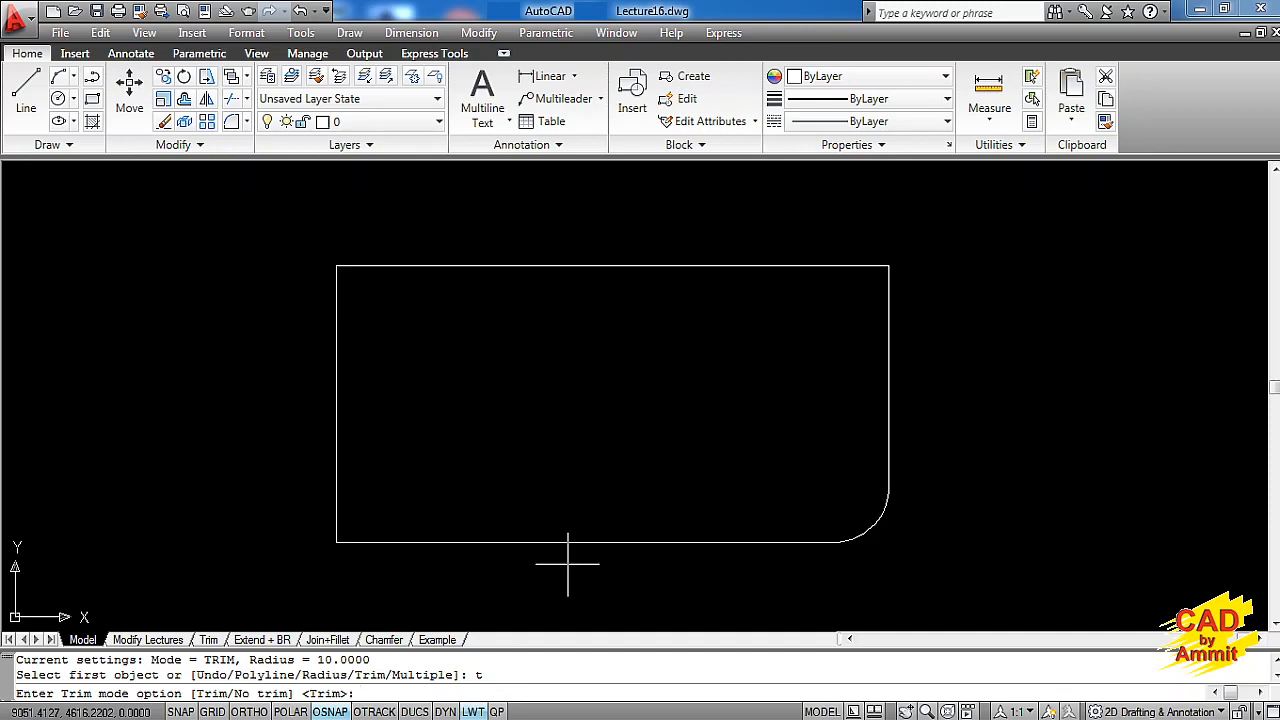
{"action": "type", "text": "n"}
{"action": "key", "text": "Return"}
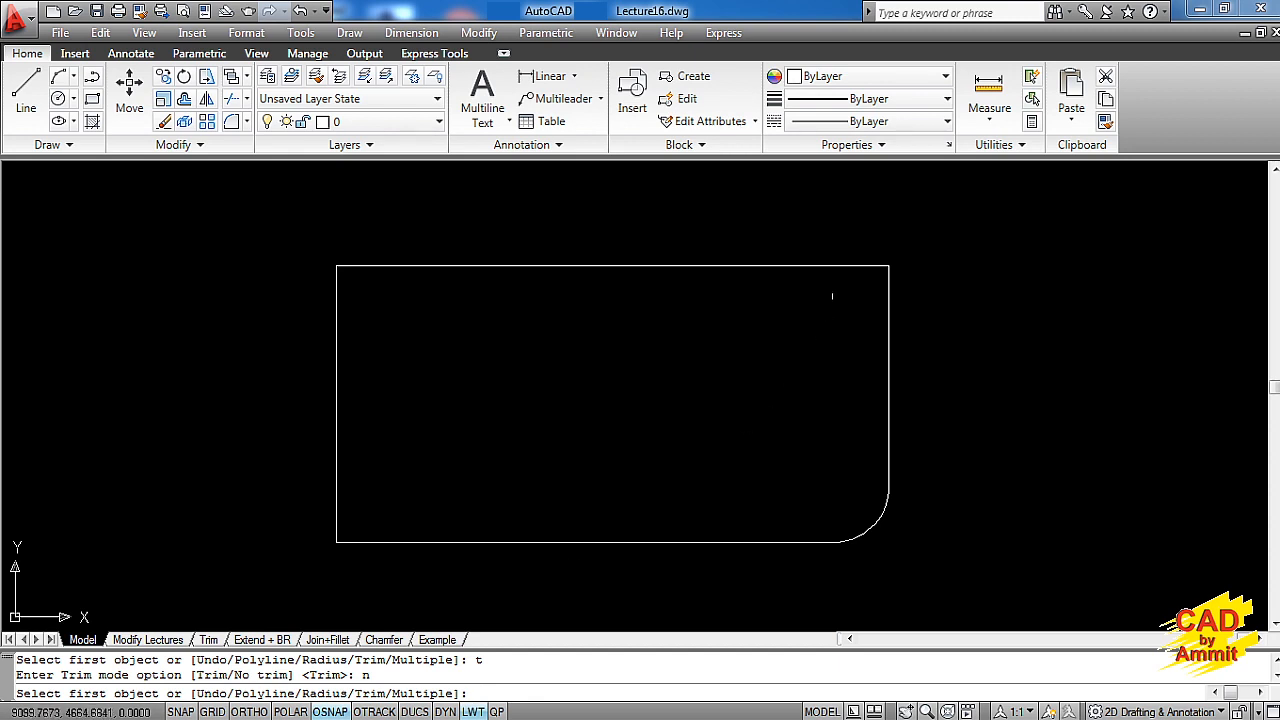
{"action": "left_click", "coordinate": [845, 268]}
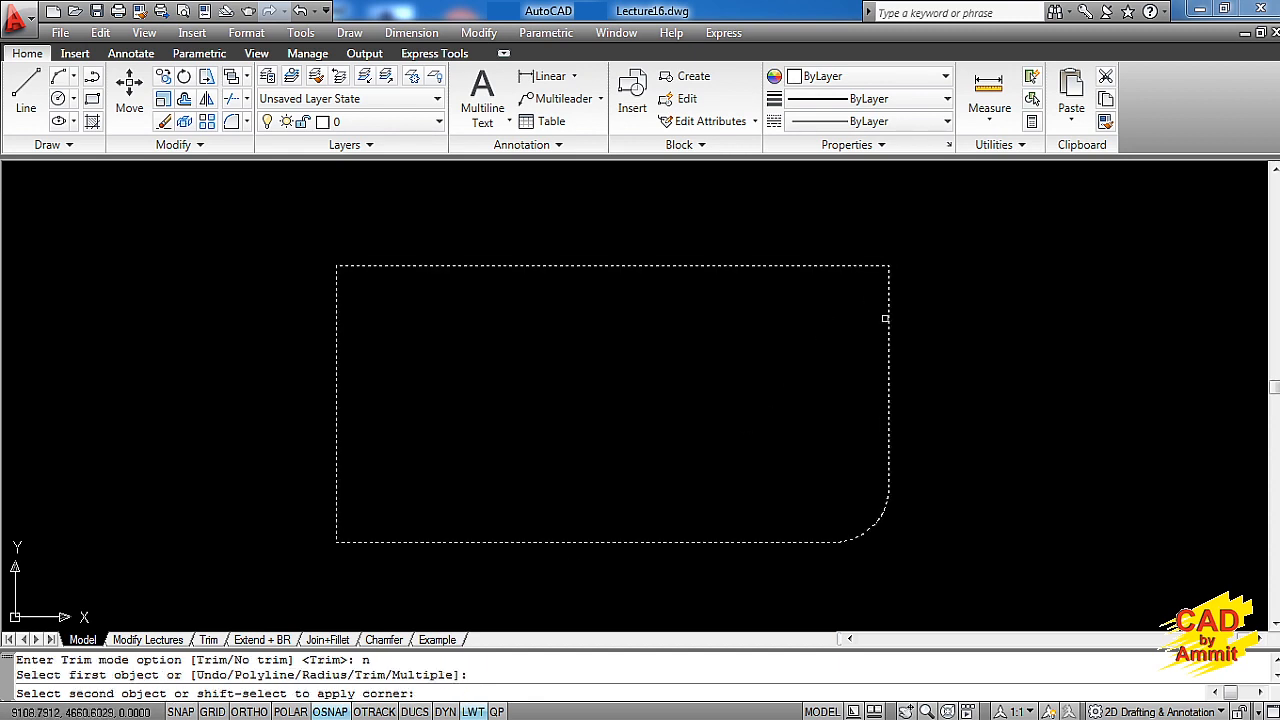
{"action": "left_click", "coordinate": [888, 322]}
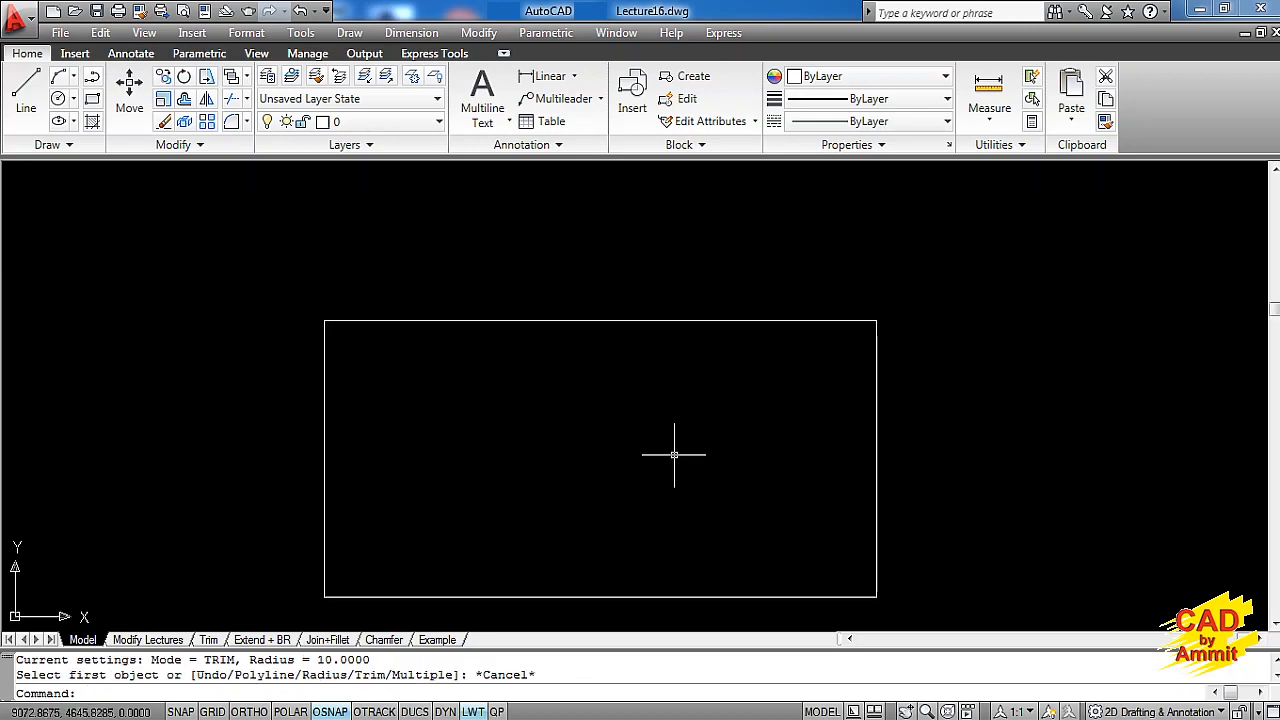
- Fillet all corners of the rectangle at once using the Fillet command's Polyline option
{"action": "type", "text": "f"}
{"action": "key", "text": "Return"}
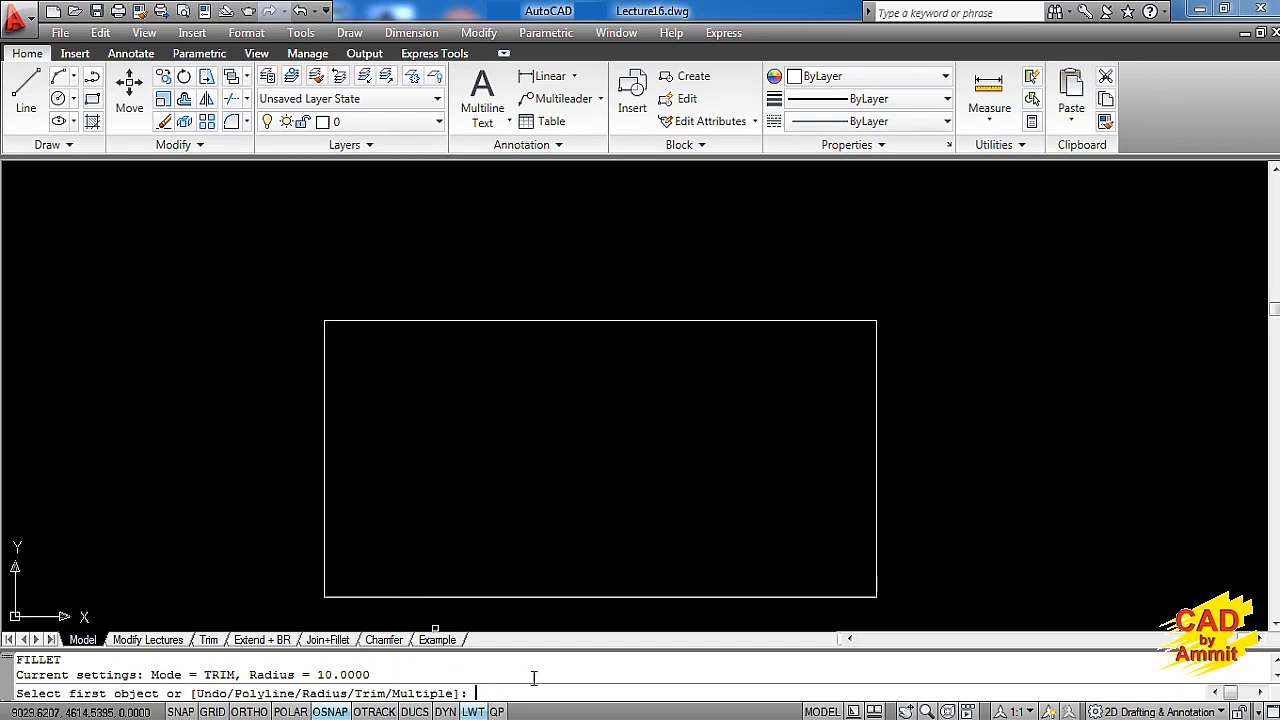
{"action": "type", "text": "p"}
{"action": "key", "text": "Return"}
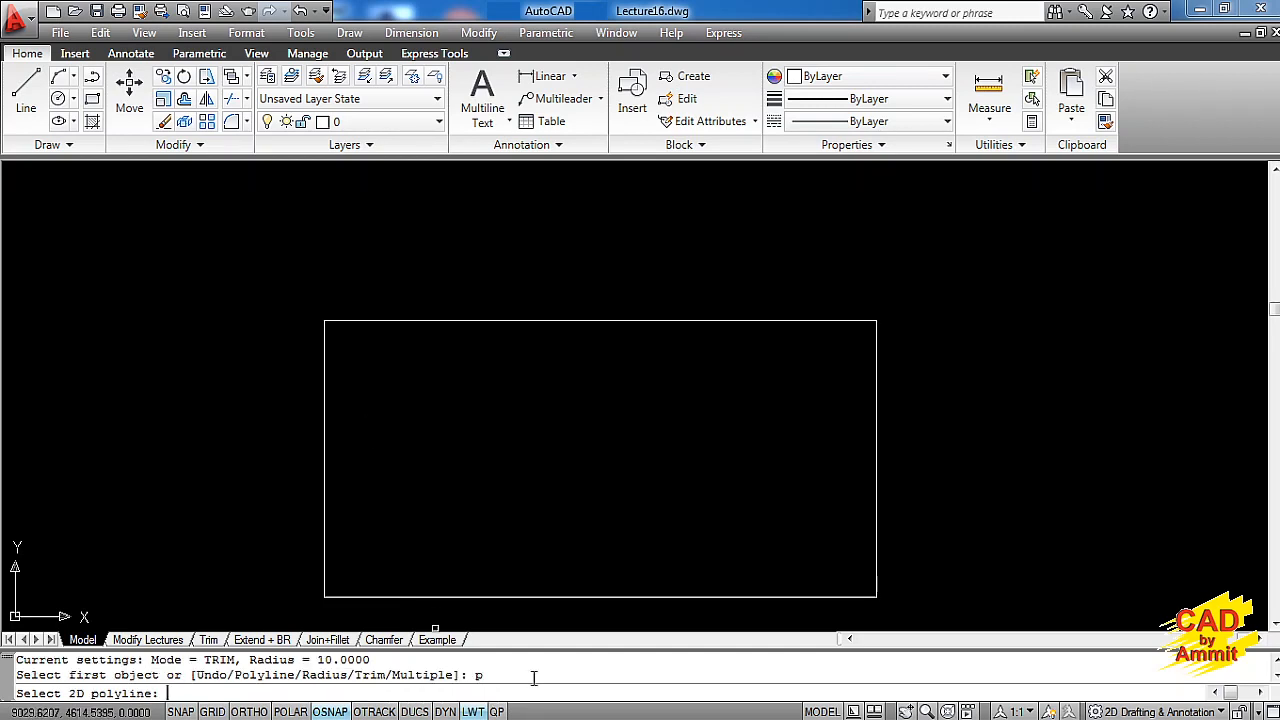
{"action": "left_click", "coordinate": [645, 597]}
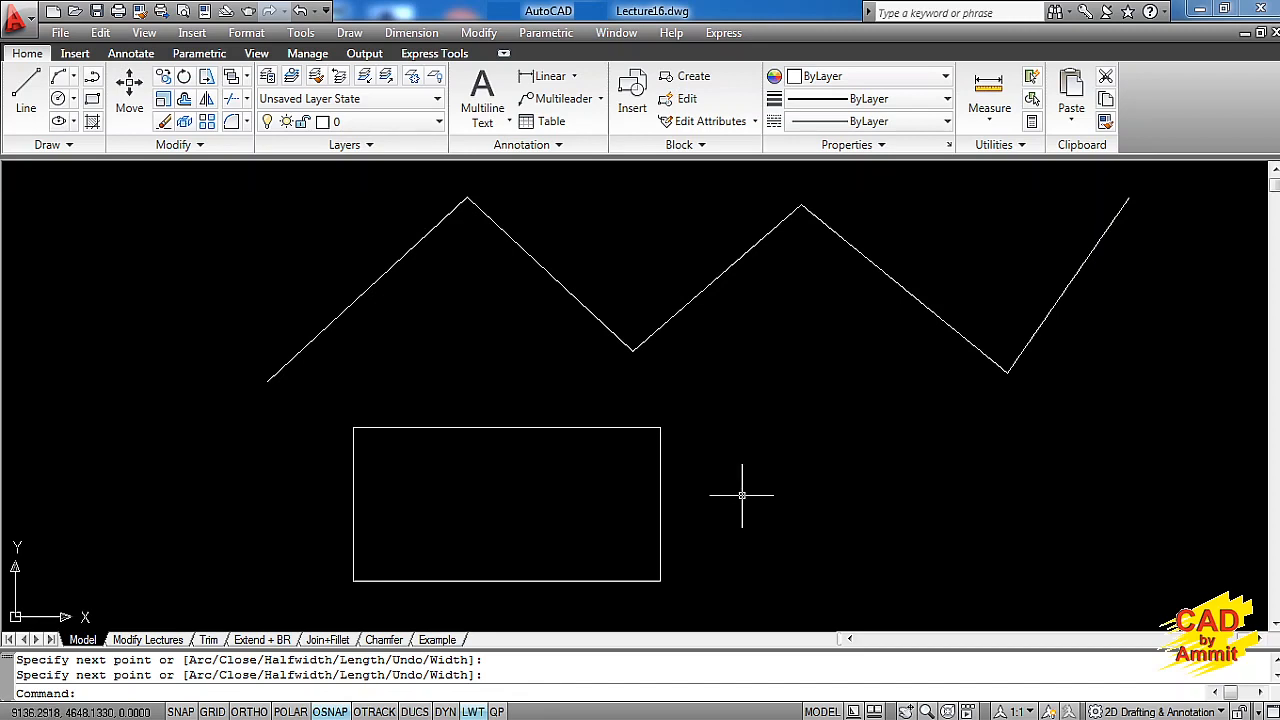
- Start Fillet in Multiple mode, accept the radius of 10, and round the rectangle's upper right corner
{"action": "type", "text": "f"}
{"action": "key", "text": "Return"}
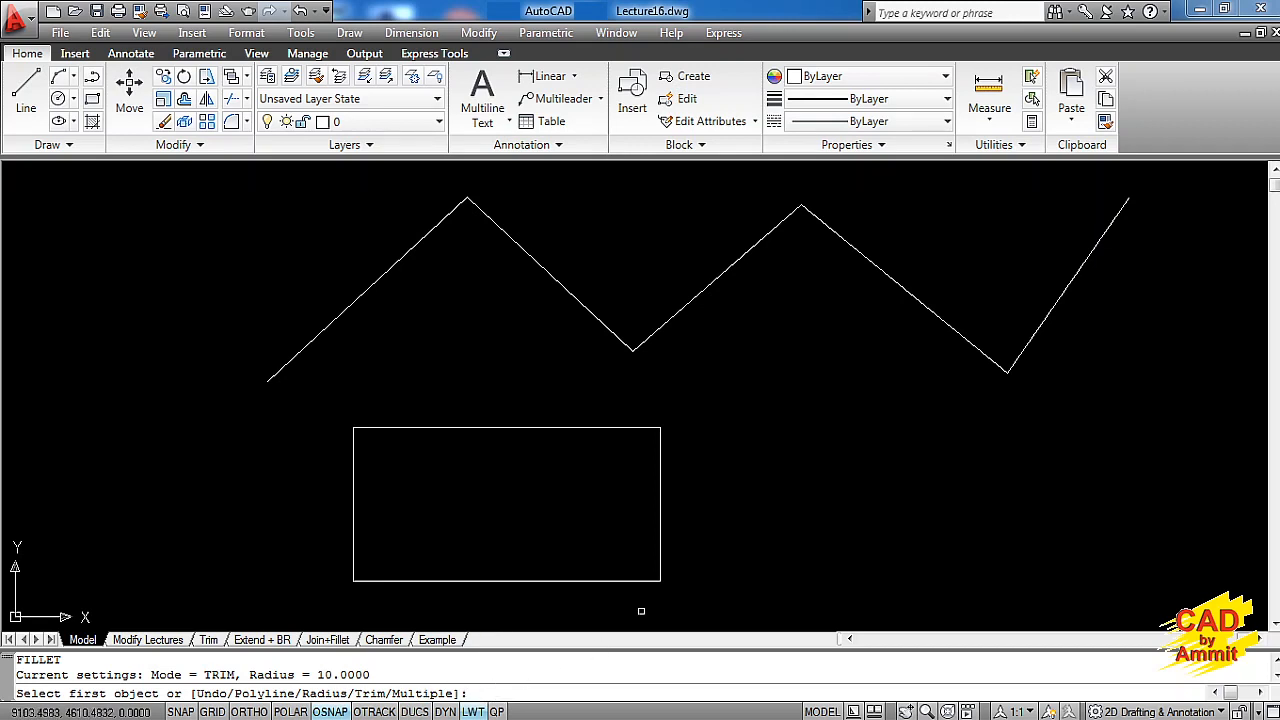
{"action": "type", "text": "m"}
{"action": "key", "text": "Return"}
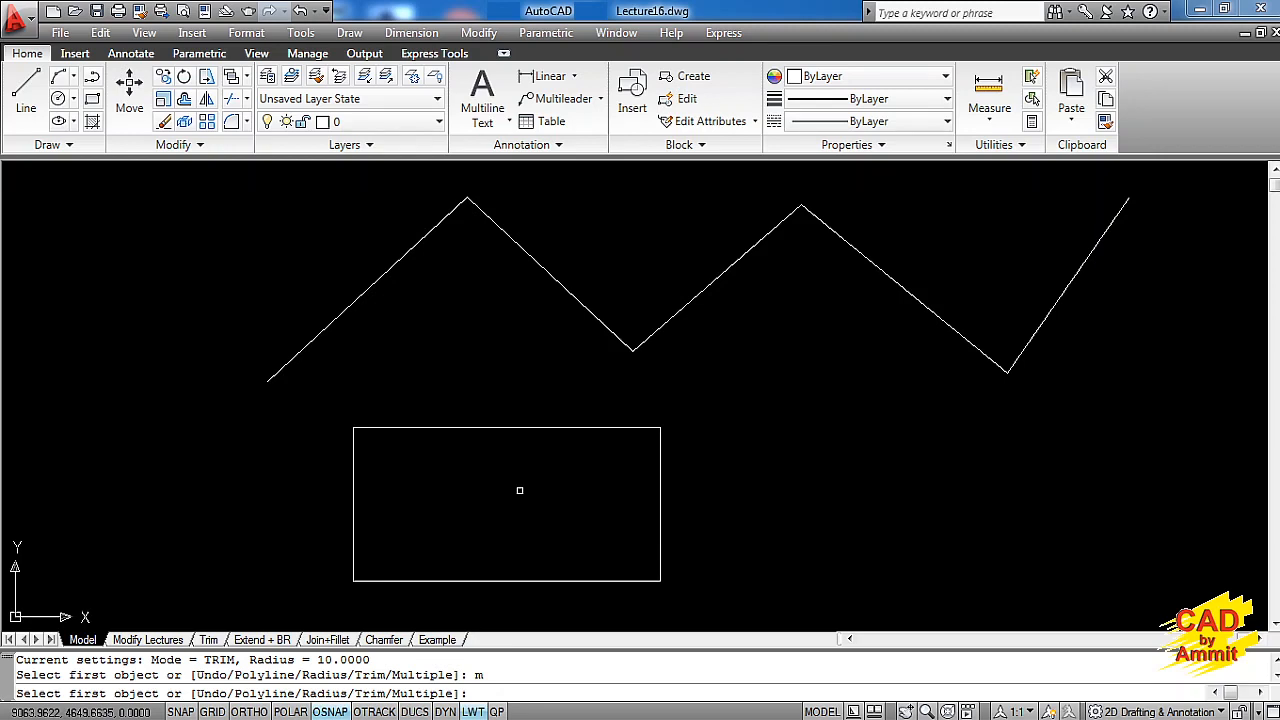
{"action": "type", "text": "r"}
{"action": "key", "text": "Return"}
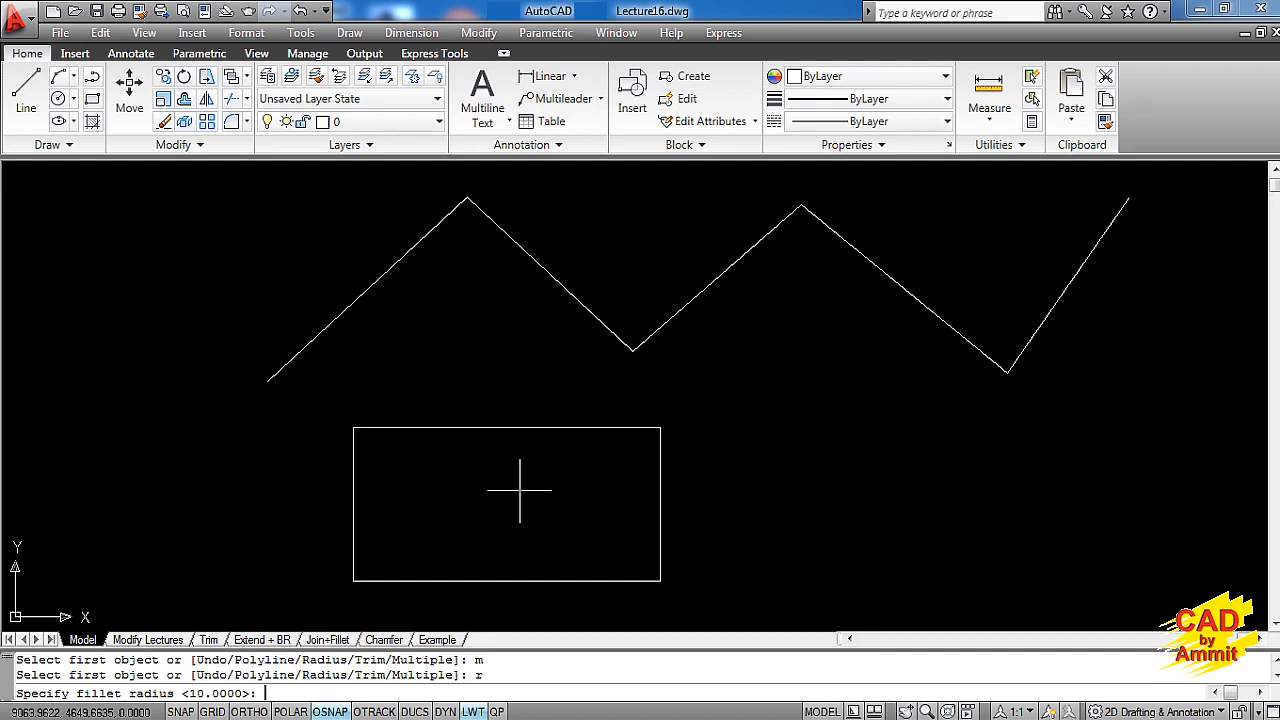
{"action": "key", "text": "Return"}
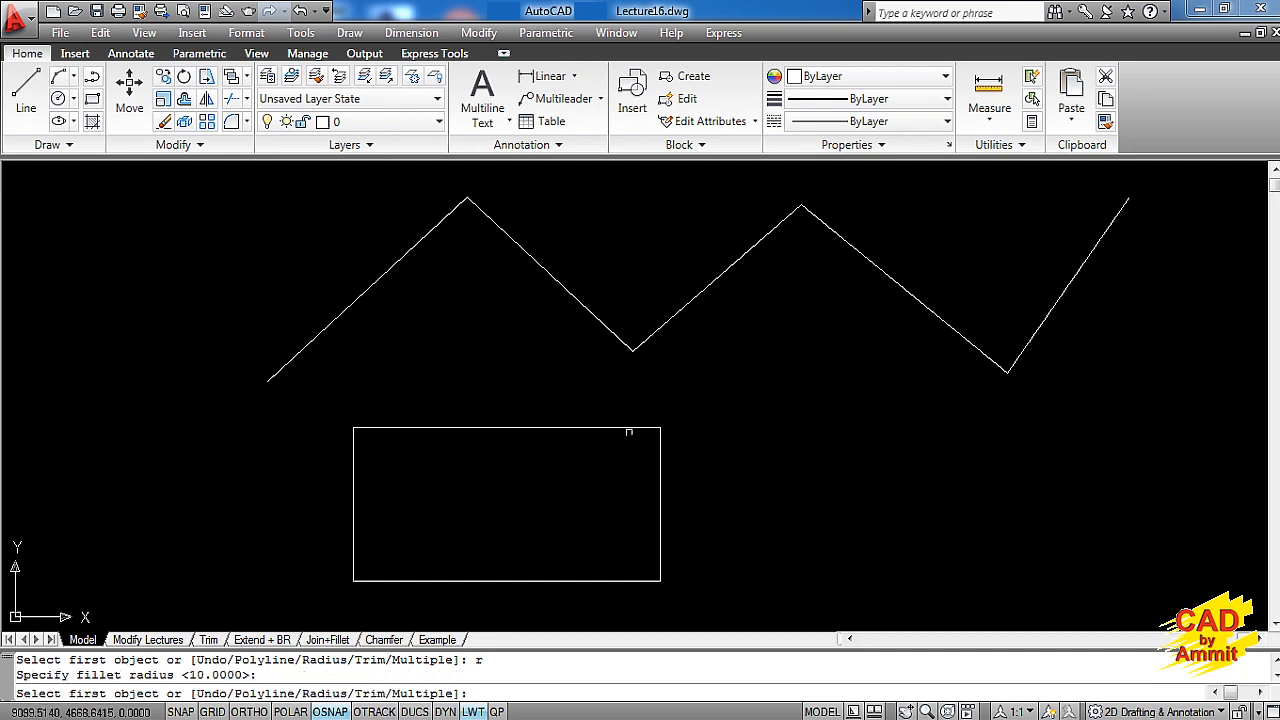
{"action": "left_click", "coordinate": [630, 428]}
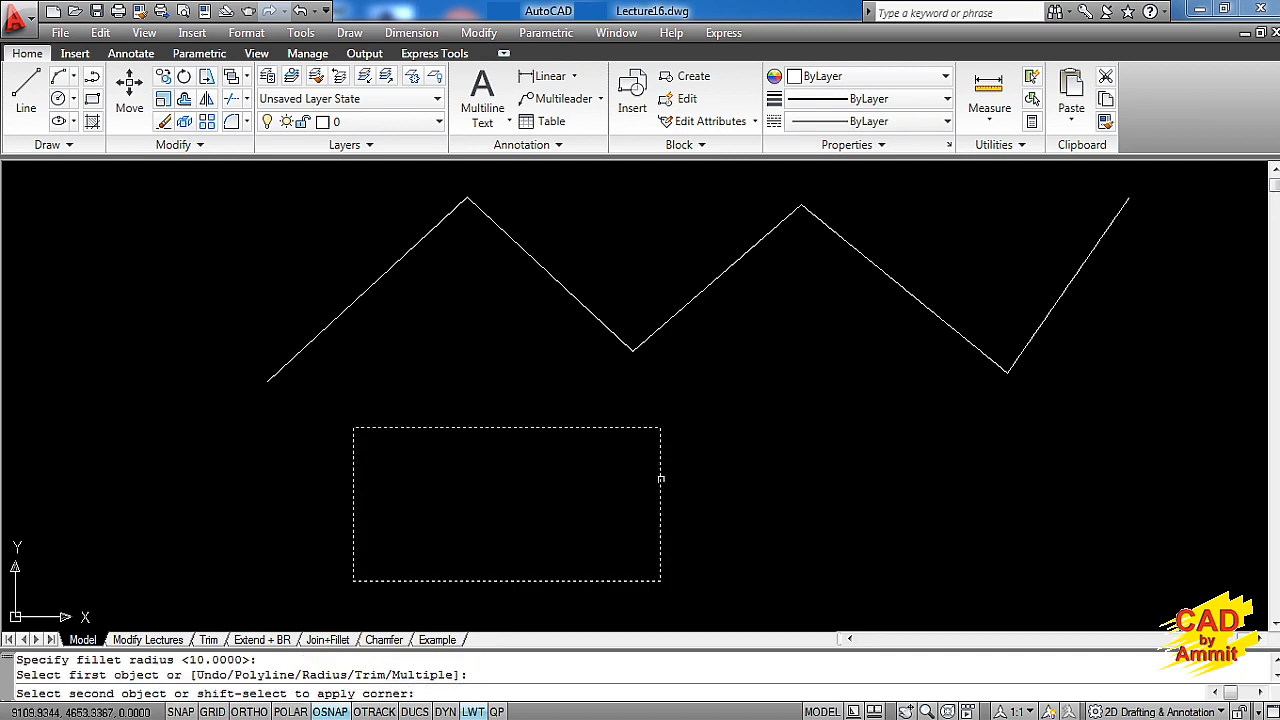
{"action": "left_click", "coordinate": [661, 479]}
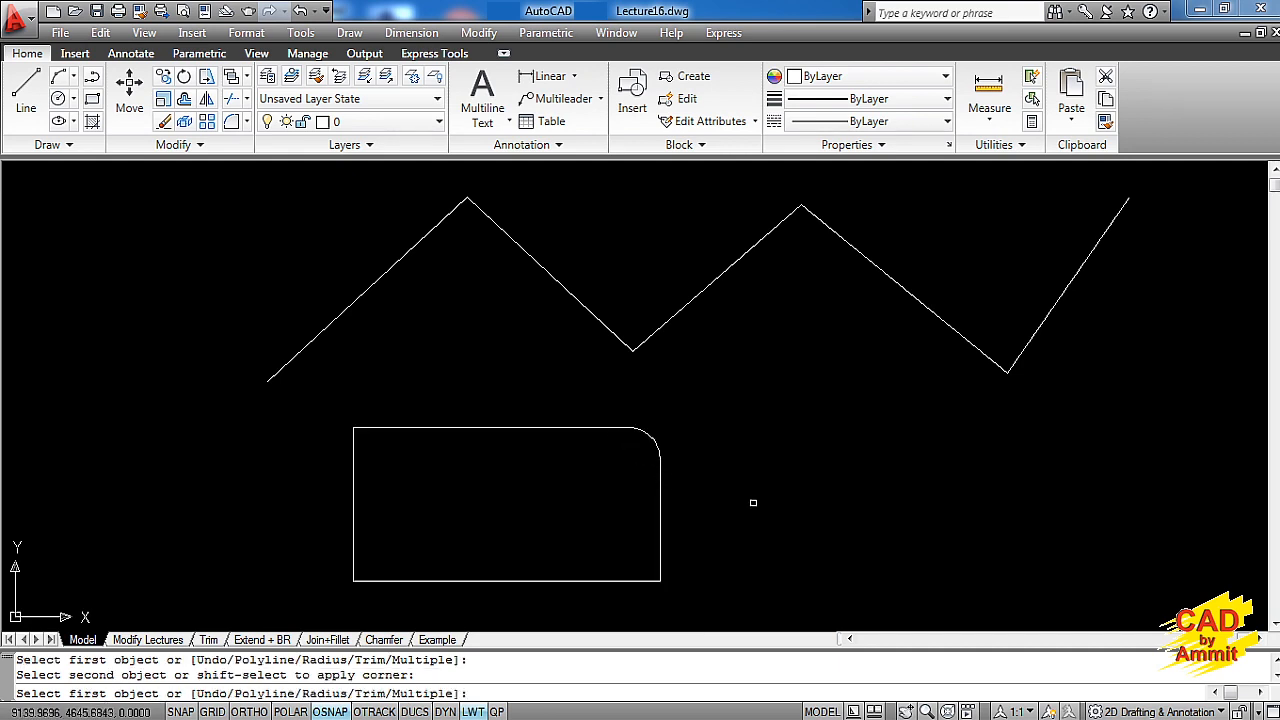
- Set the fillet radius to 20 and round the rectangle's lower right corner
{"action": "type", "text": "r"}
{"action": "key", "text": "Return"}
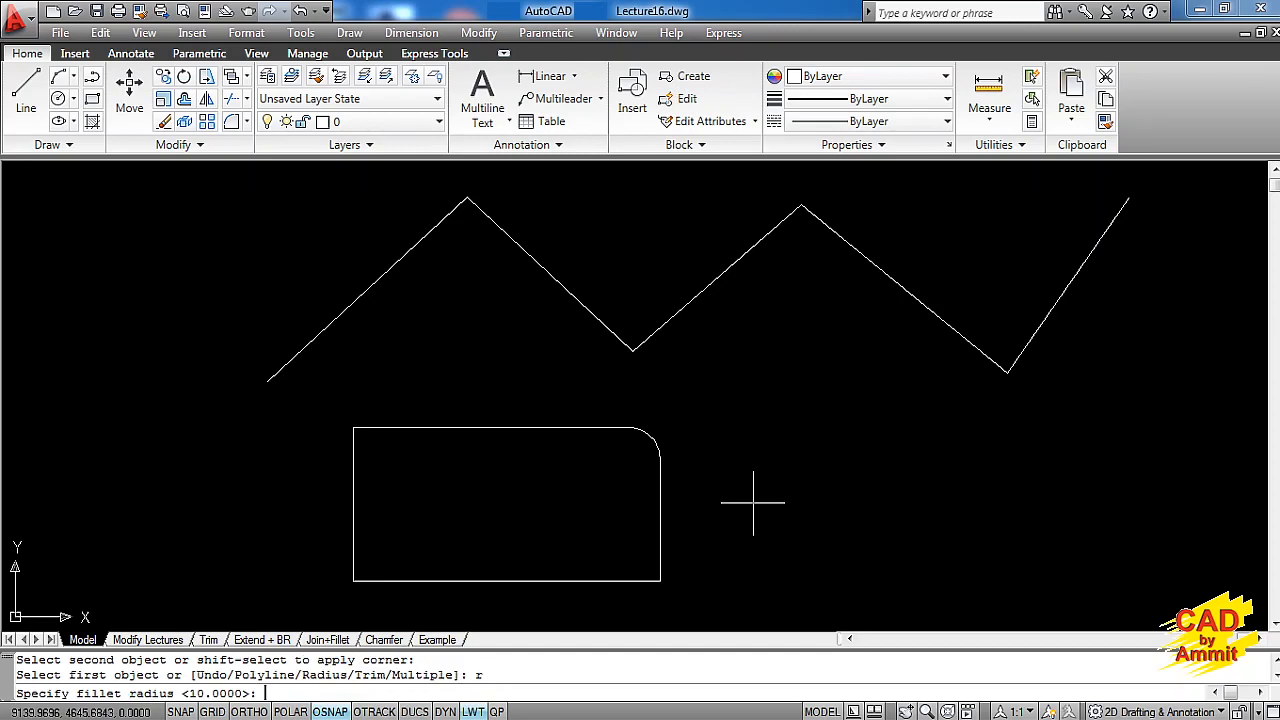
{"action": "type", "text": "20"}
{"action": "key", "text": "Return"}
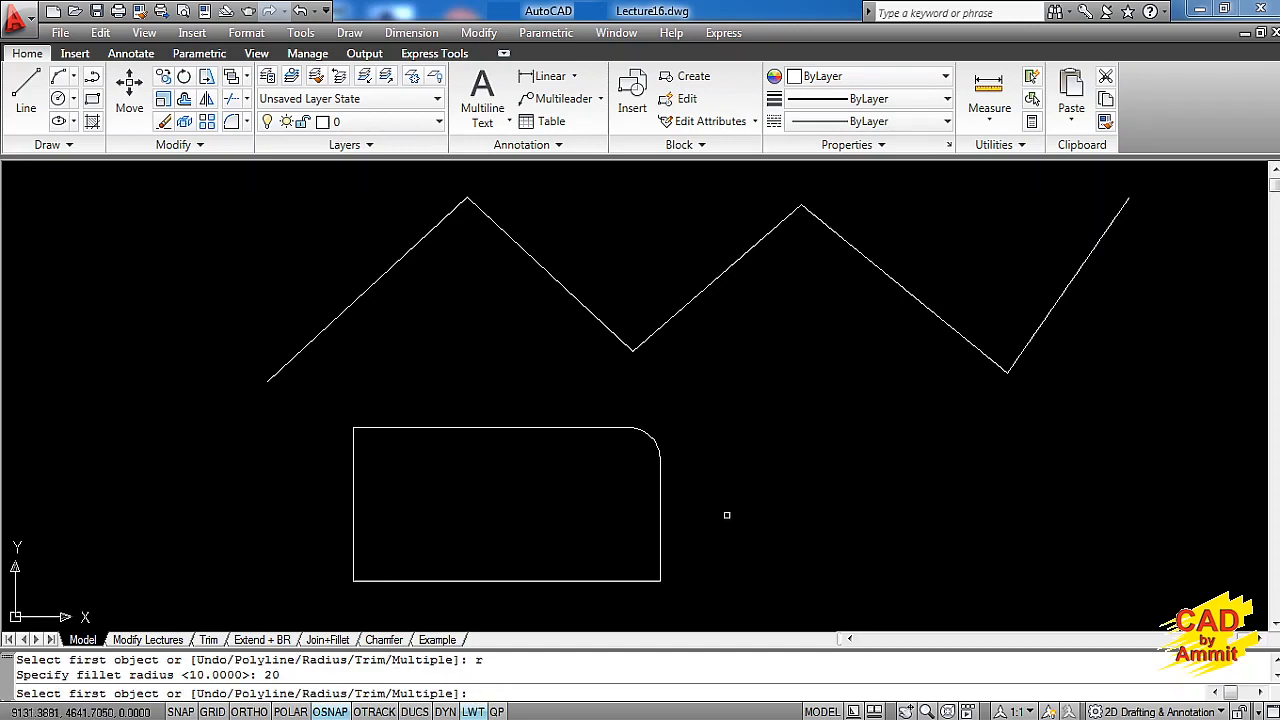
{"action": "left_click", "coordinate": [664, 549]}
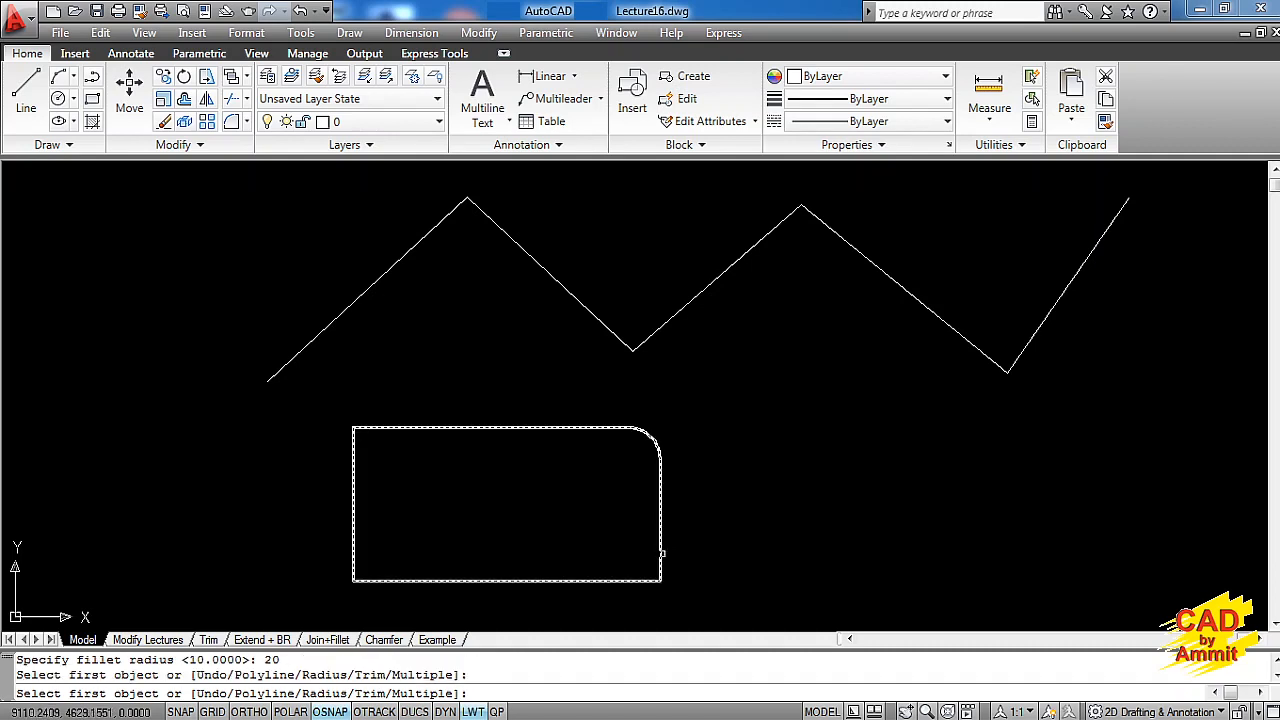
{"action": "left_click", "coordinate": [662, 551]}
{"action": "left_click", "coordinate": [629, 580]}
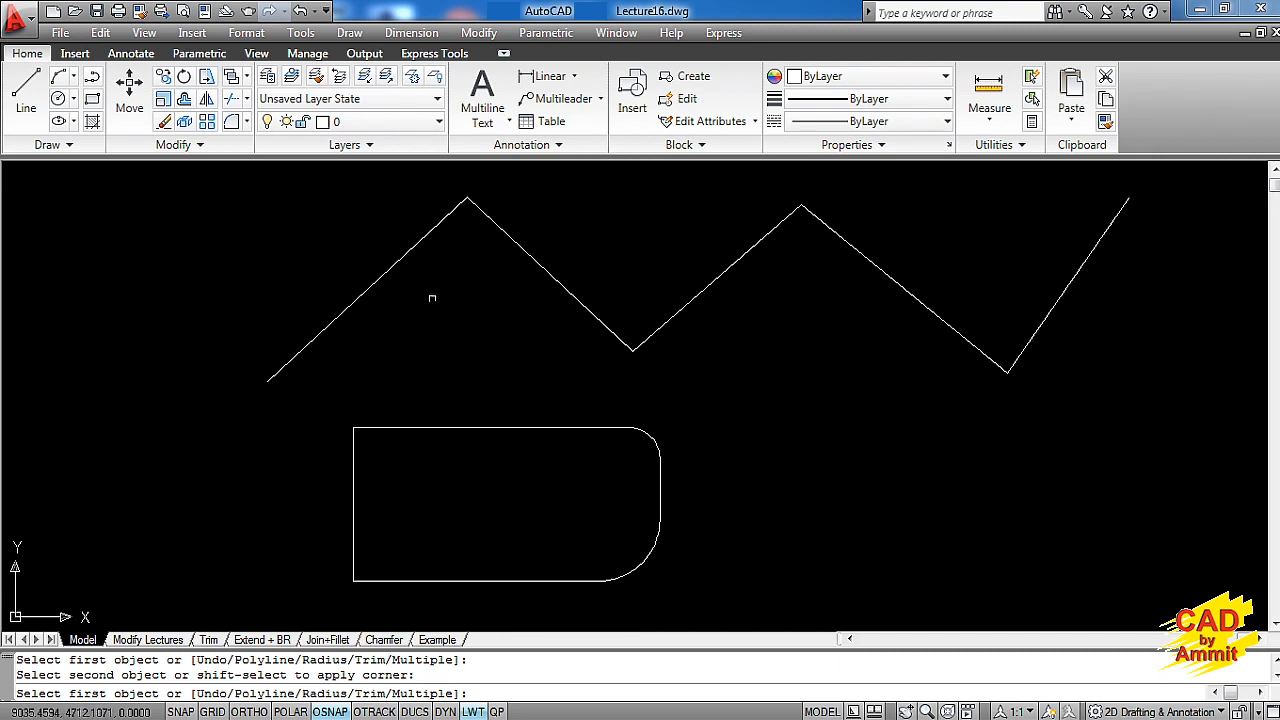
- Fillet both upper peaks and the right-hand valley of the zigzag polyline, and end the Fillet command
{"action": "left_click", "coordinate": [440, 220]}
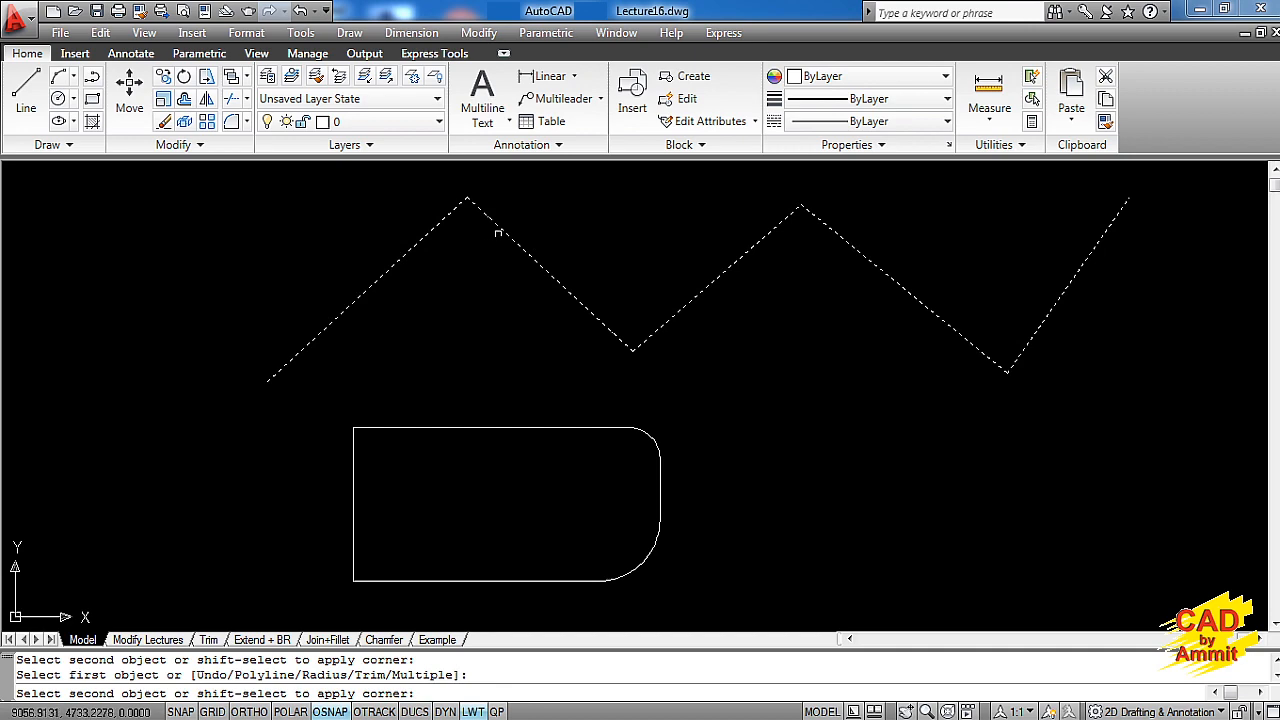
{"action": "left_click", "coordinate": [500, 230]}
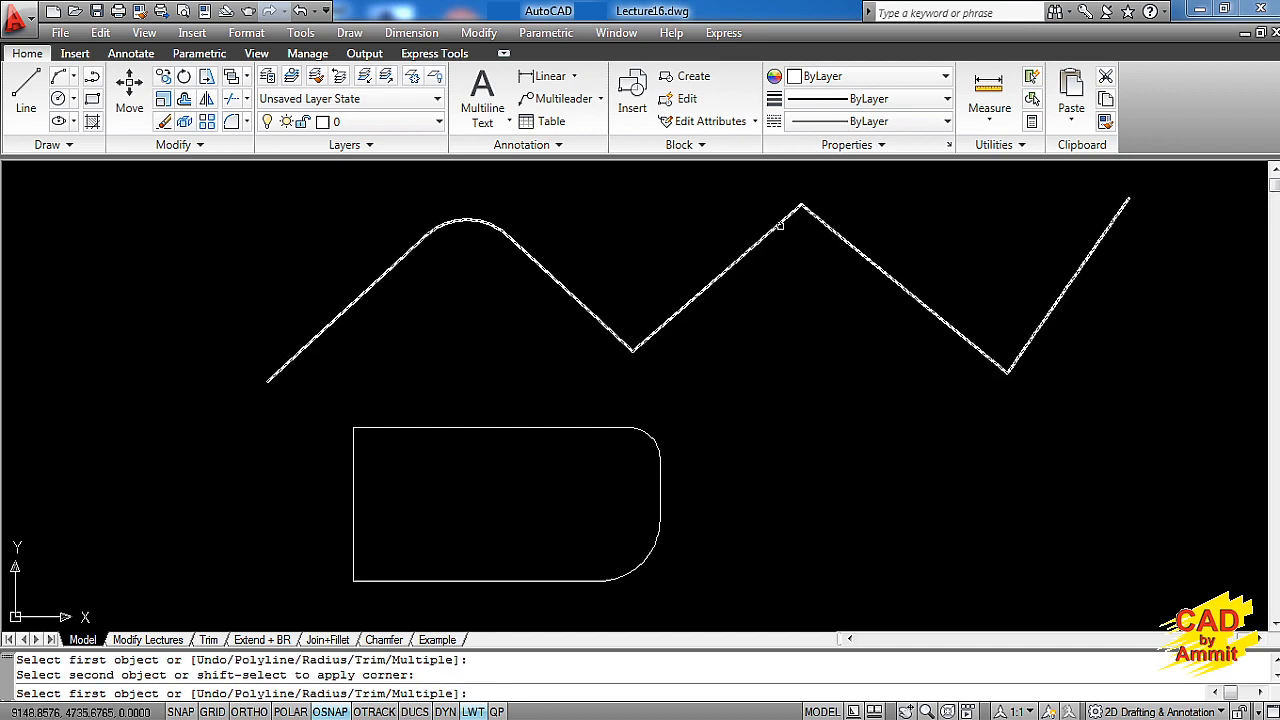
{"action": "left_click", "coordinate": [830, 236]}
{"action": "left_click", "coordinate": [844, 245]}
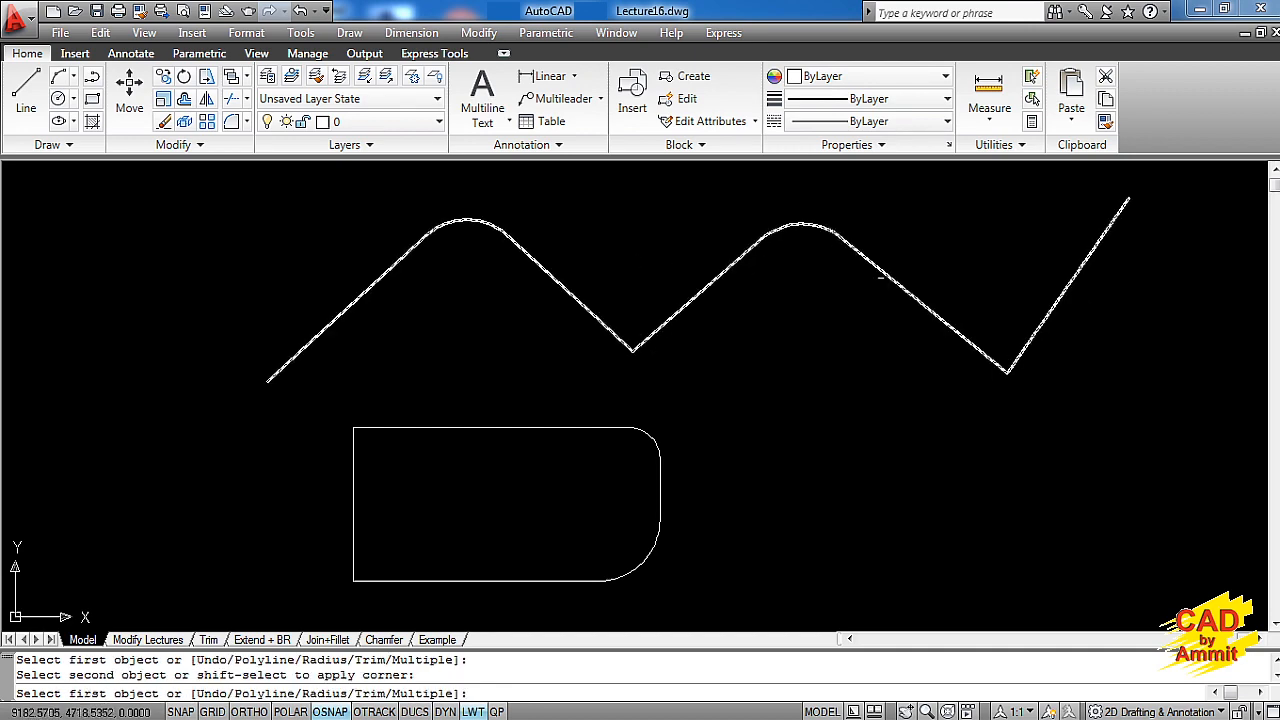
{"action": "left_click", "coordinate": [982, 352]}
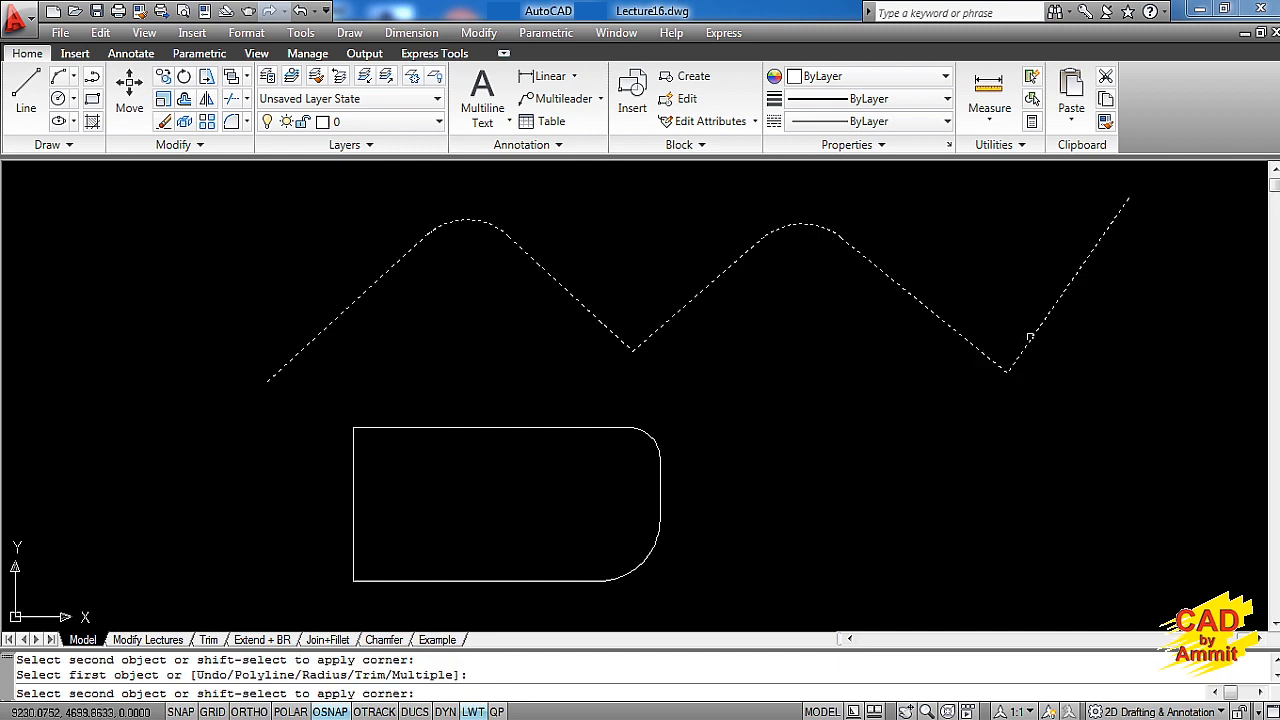
{"action": "left_click", "coordinate": [1029, 349]}
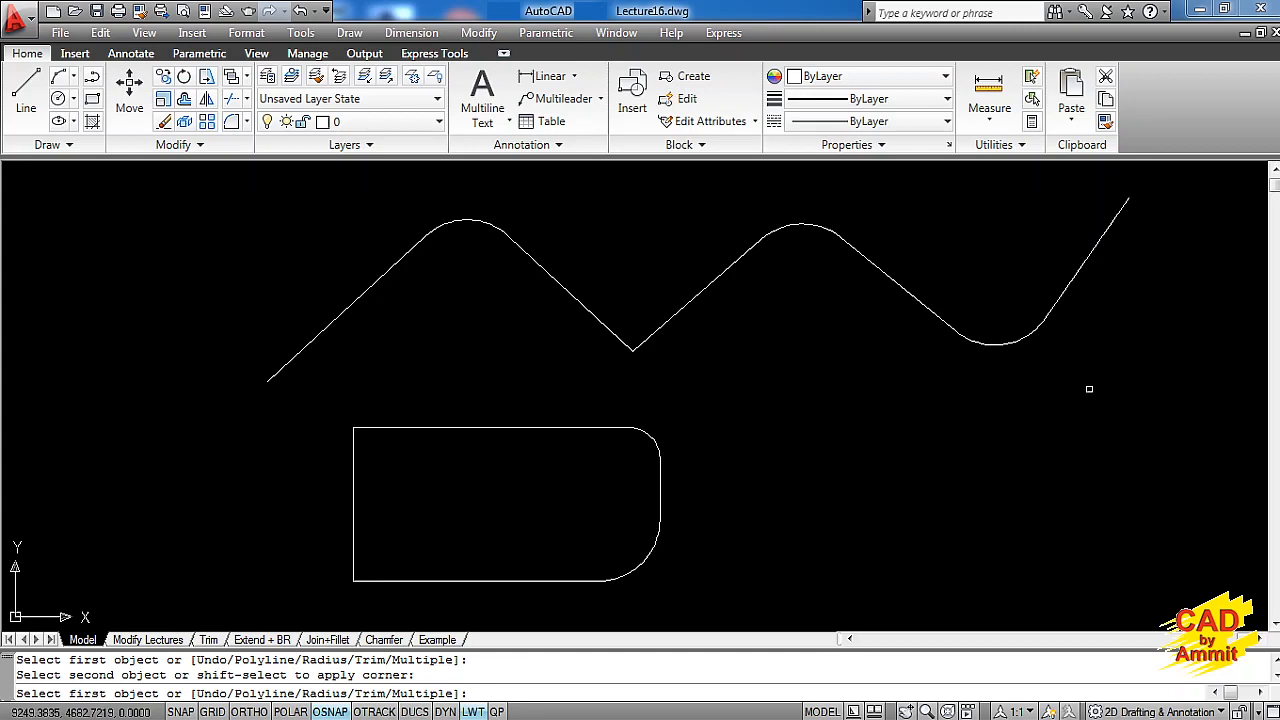
{"action": "key", "text": "Escape"}
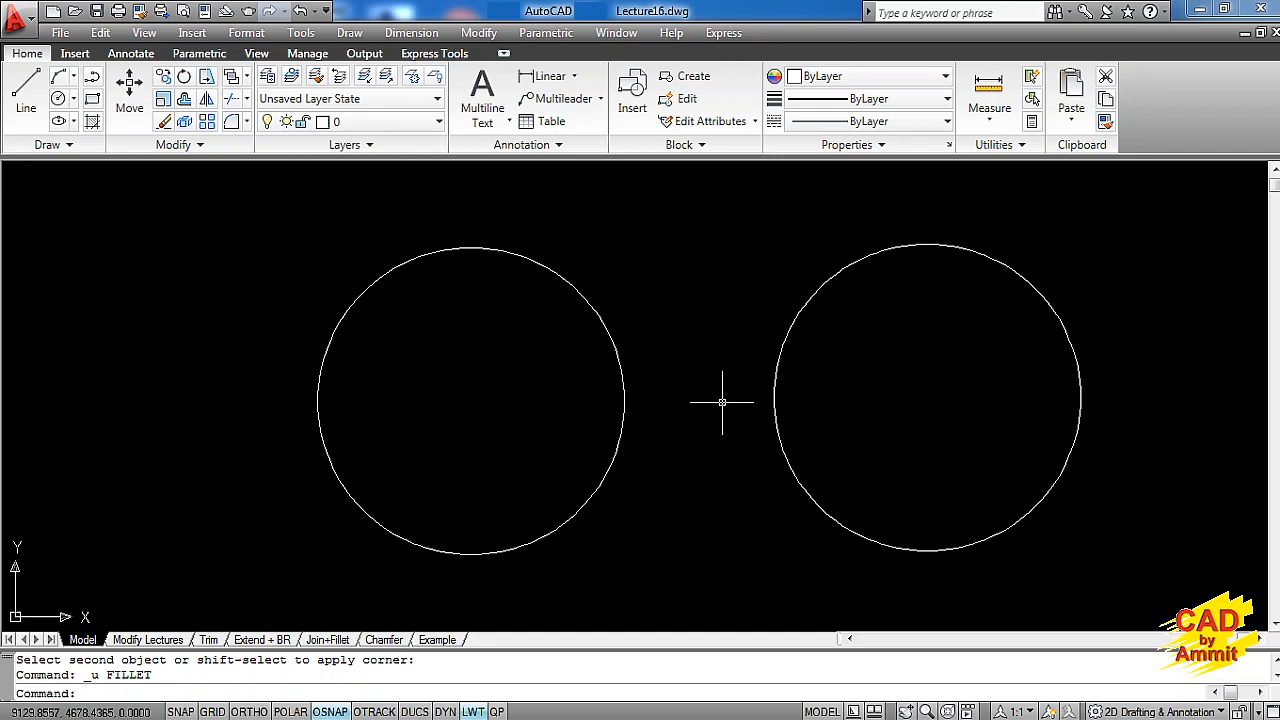
- Fillet the two circles along their upper facing sides with a radius of 50
{"action": "type", "text": "f"}
{"action": "key", "text": "Return"}
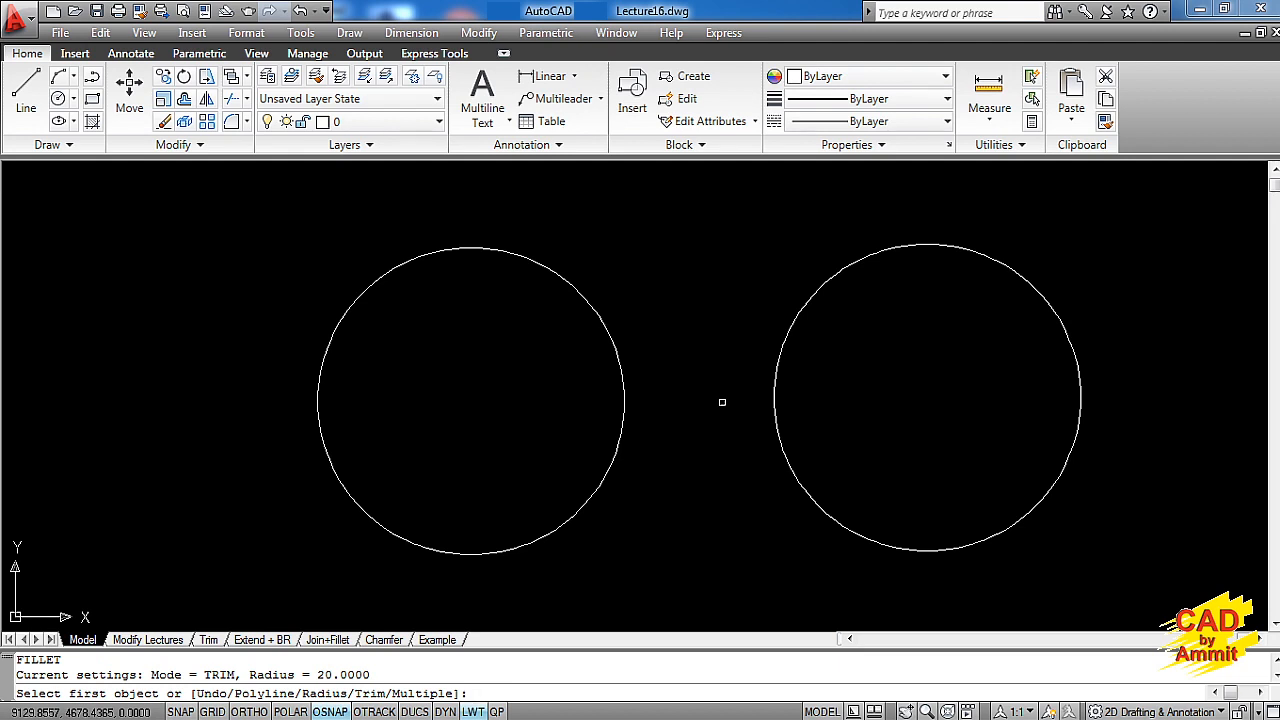
{"action": "type", "text": "r"}
{"action": "key", "text": "Return"}
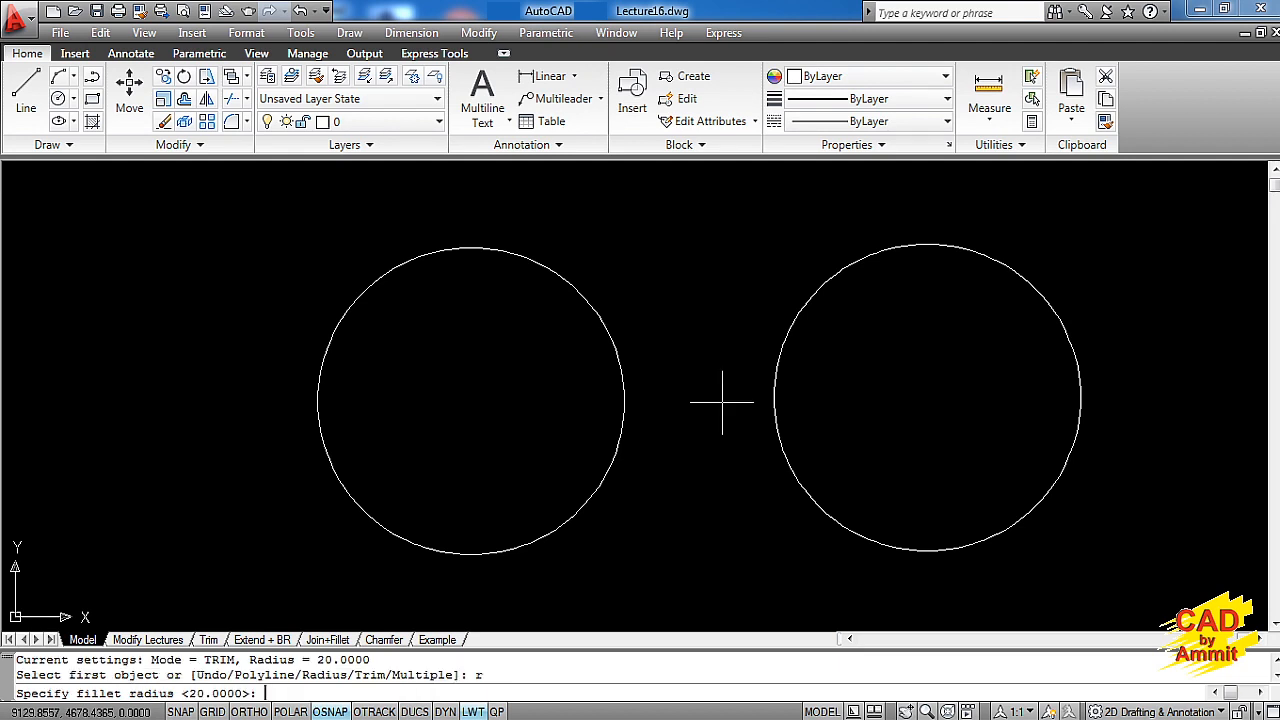
{"action": "type", "text": "50"}
{"action": "key", "text": "Return"}
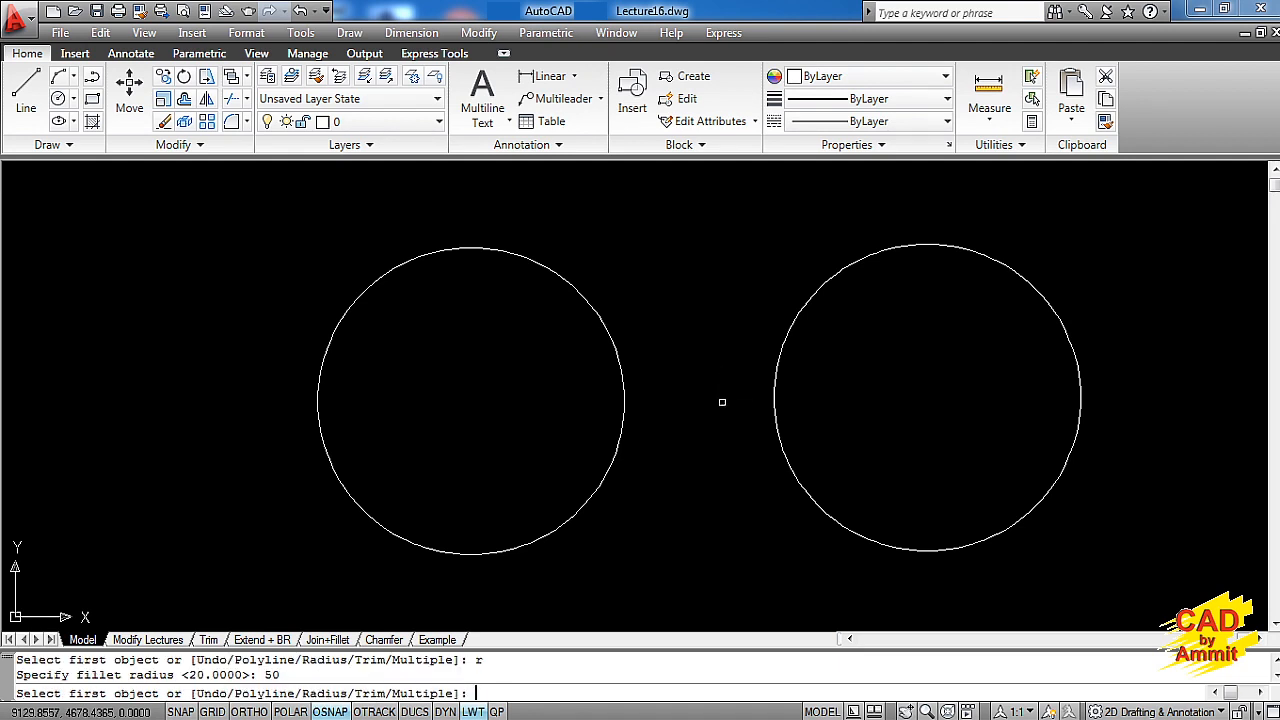
{"action": "left_click", "coordinate": [548, 270]}
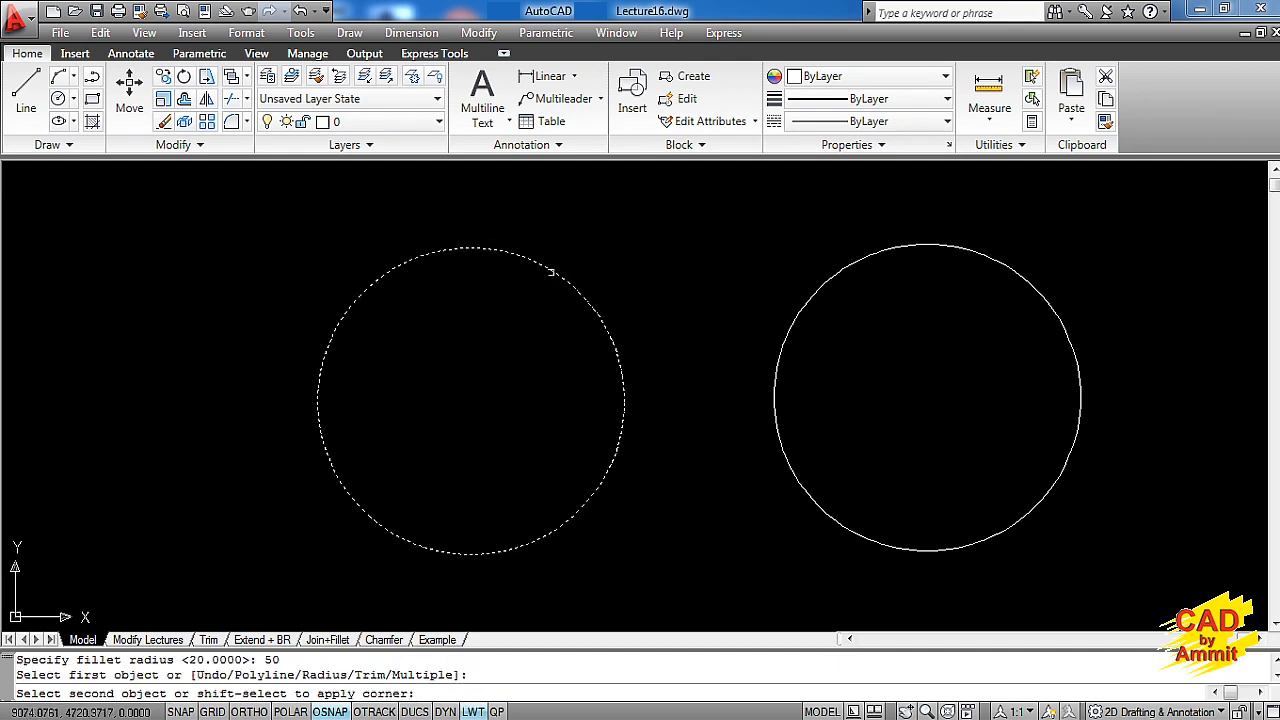
{"action": "left_click", "coordinate": [820, 287]}
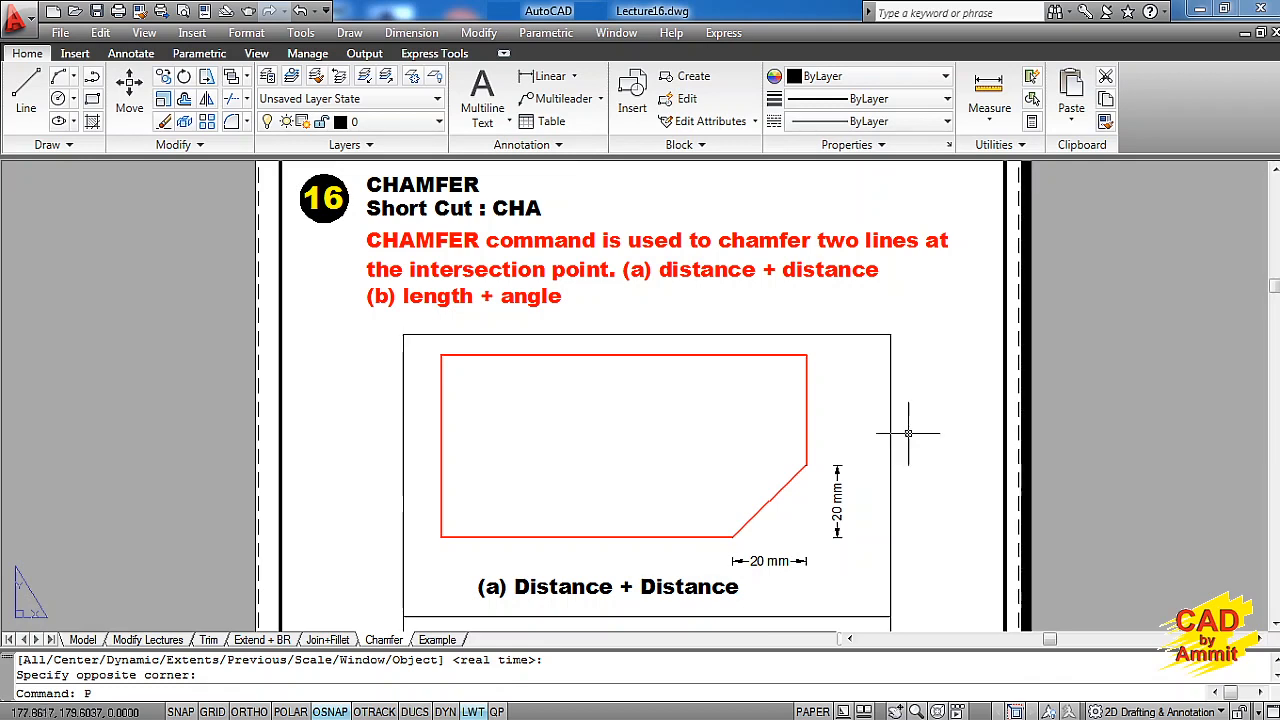
- Examine the Distance + Distance and Length + Angle examples on the Chamfer layout
{"action": "middle_click_drag", "start_coordinate": [710, 445], "coordinate": [700, 364]}
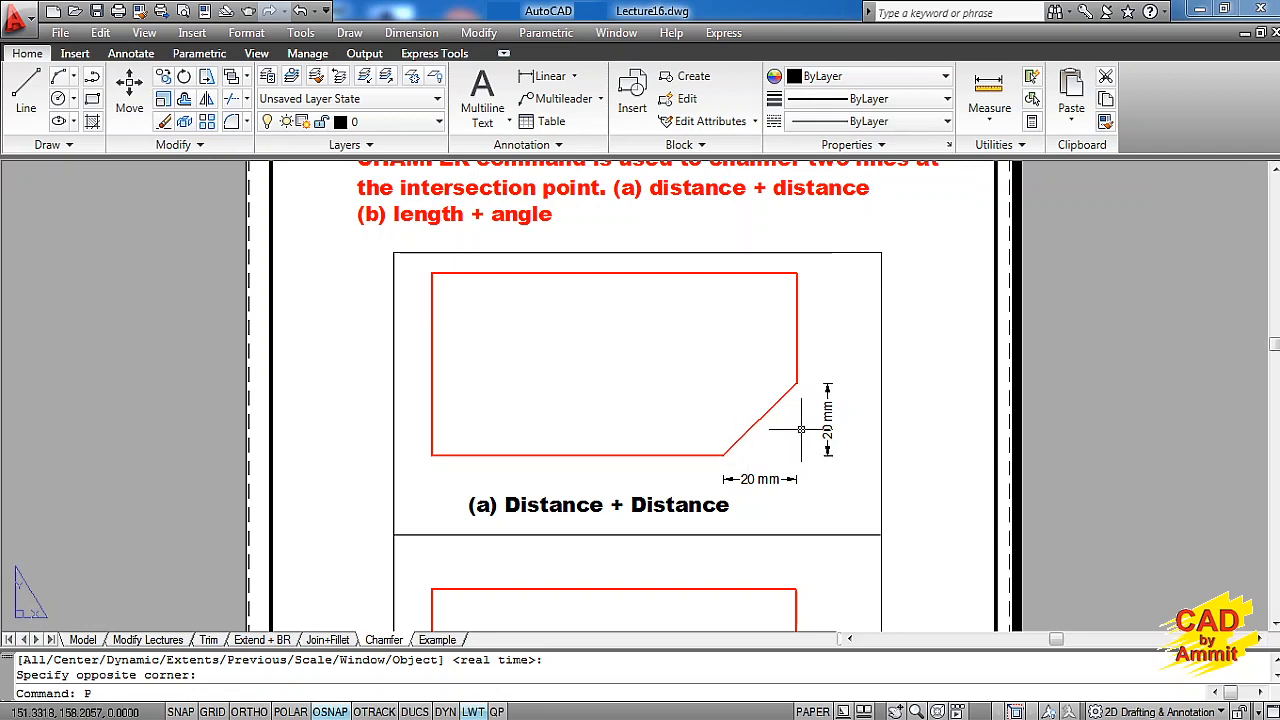
{"action": "middle_click_drag", "start_coordinate": [824, 508], "coordinate": [811, 219]}
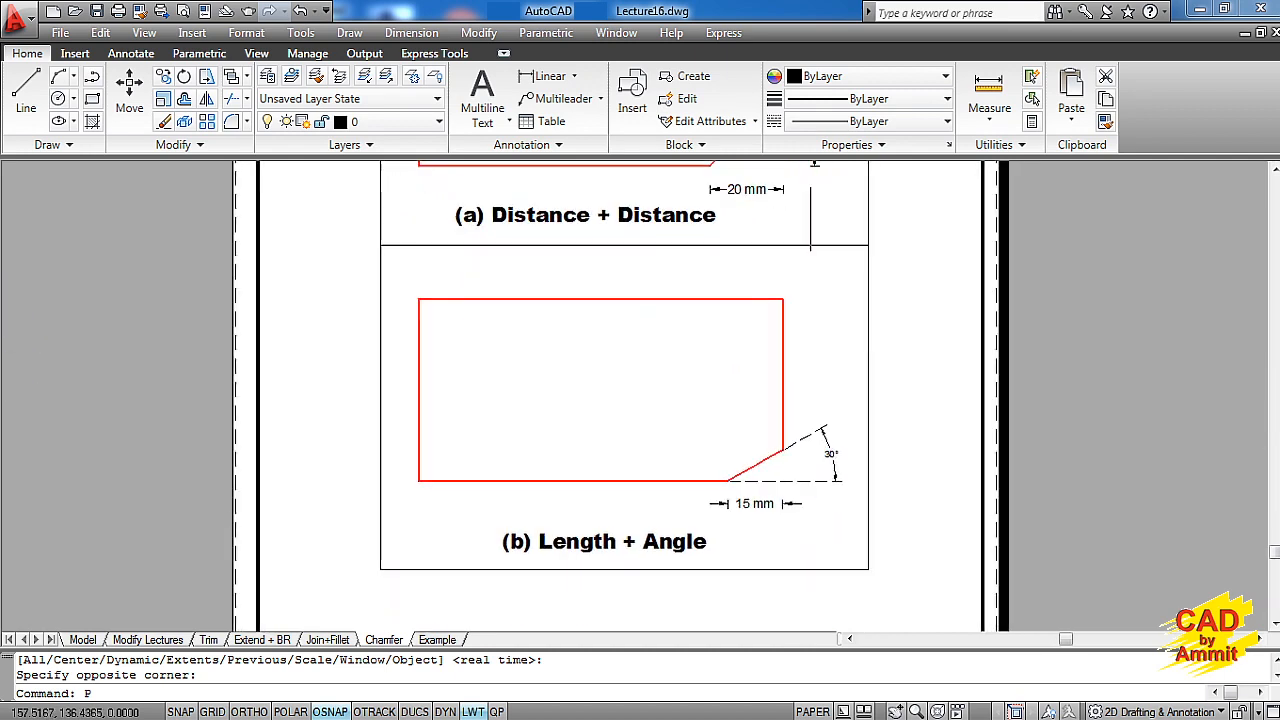
{"action": "scroll", "coordinate": [815, 218], "scroll_direction": "up", "scroll_amount": 2}
{"action": "middle_click_drag", "start_coordinate": [812, 390], "coordinate": [841, 287]}
{"action": "scroll", "coordinate": [843, 275], "scroll_direction": "up", "scroll_amount": 2}
{"action": "scroll", "coordinate": [837, 351], "scroll_direction": "down", "scroll_amount": 3}
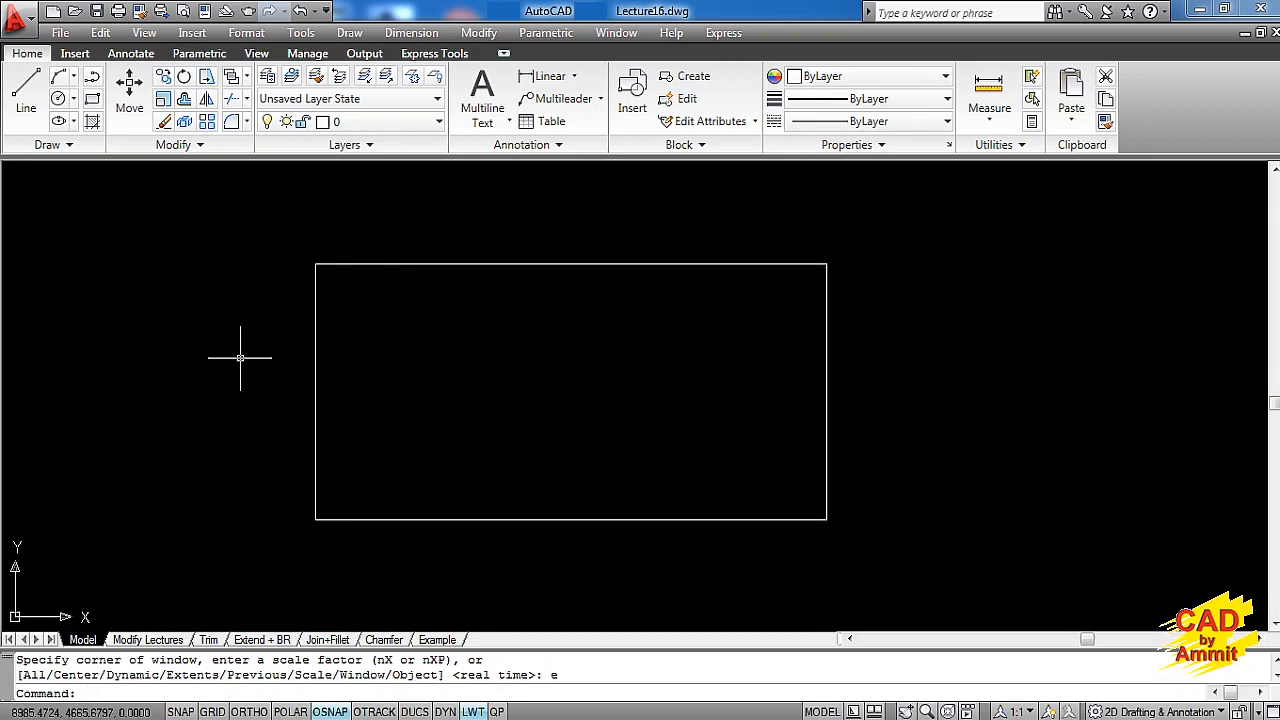
- Chamfer the rectangle's lower right corner using the Distance option with both distances at 20
{"action": "type", "text": "cha"}
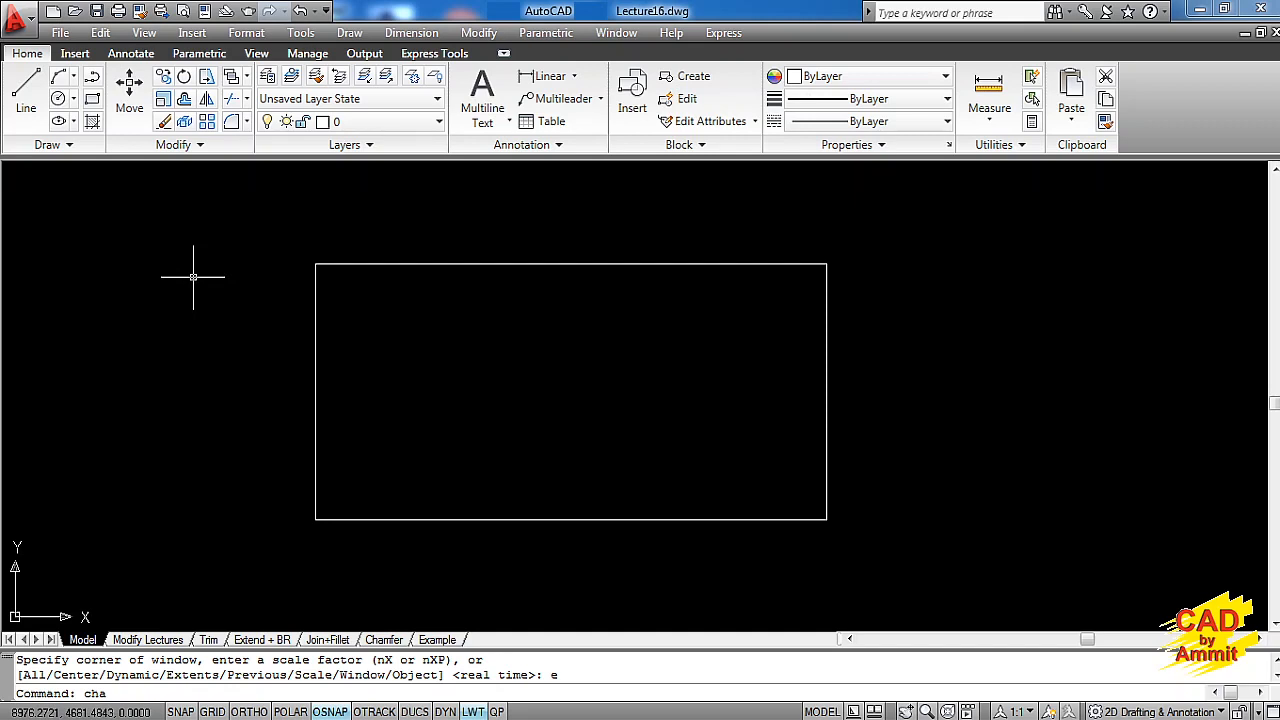
{"action": "key", "text": "Return"}
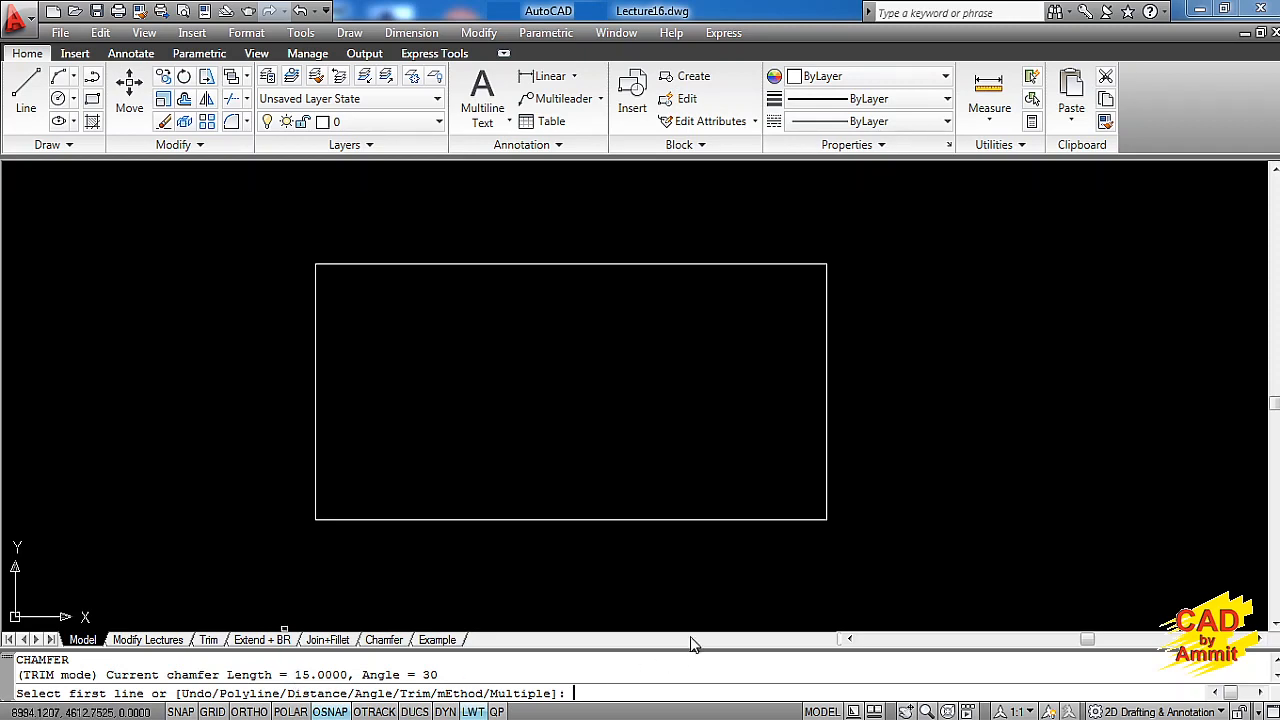
{"action": "type", "text": "d"}
{"action": "key", "text": "Return"}
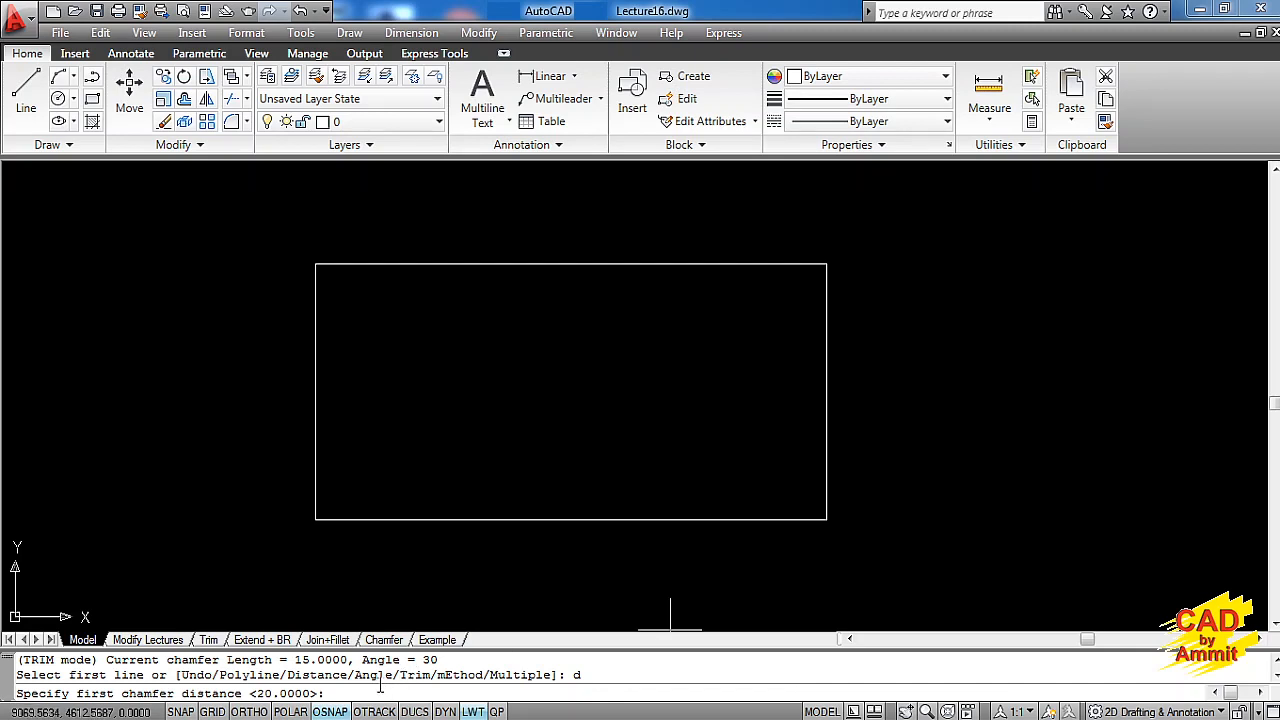
{"action": "key", "text": "Return"}
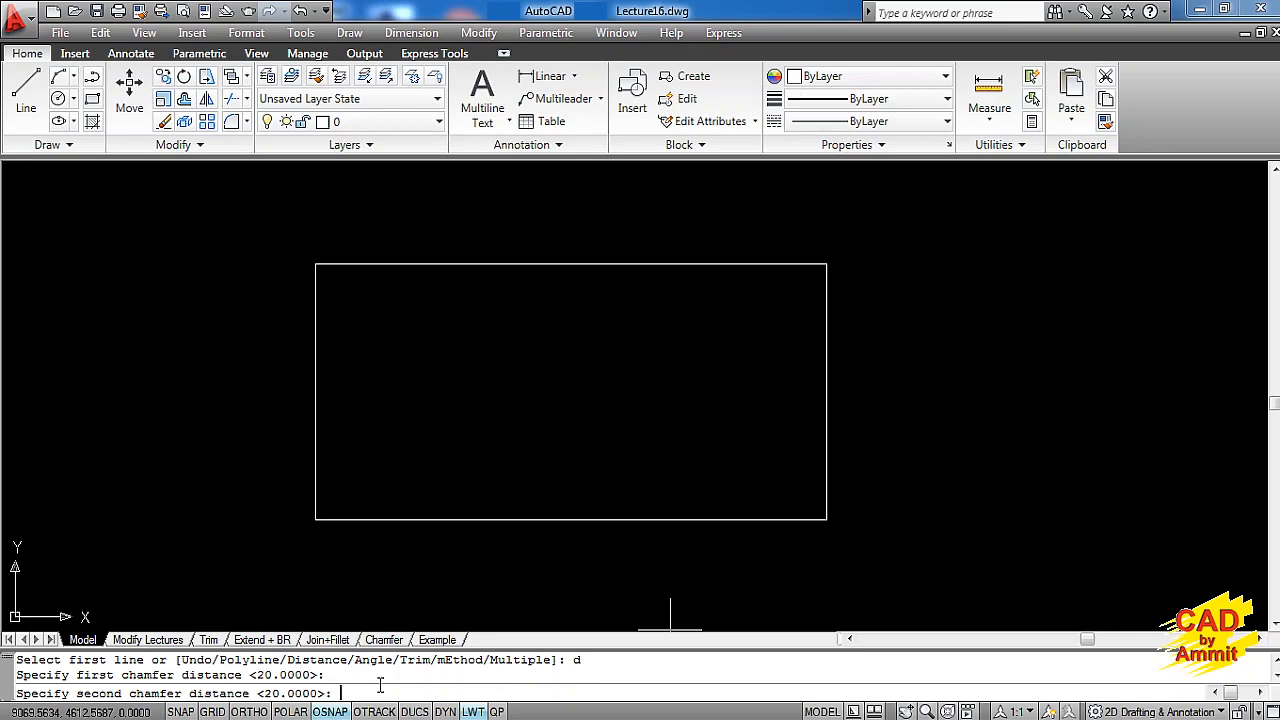
{"action": "key", "text": "Return"}
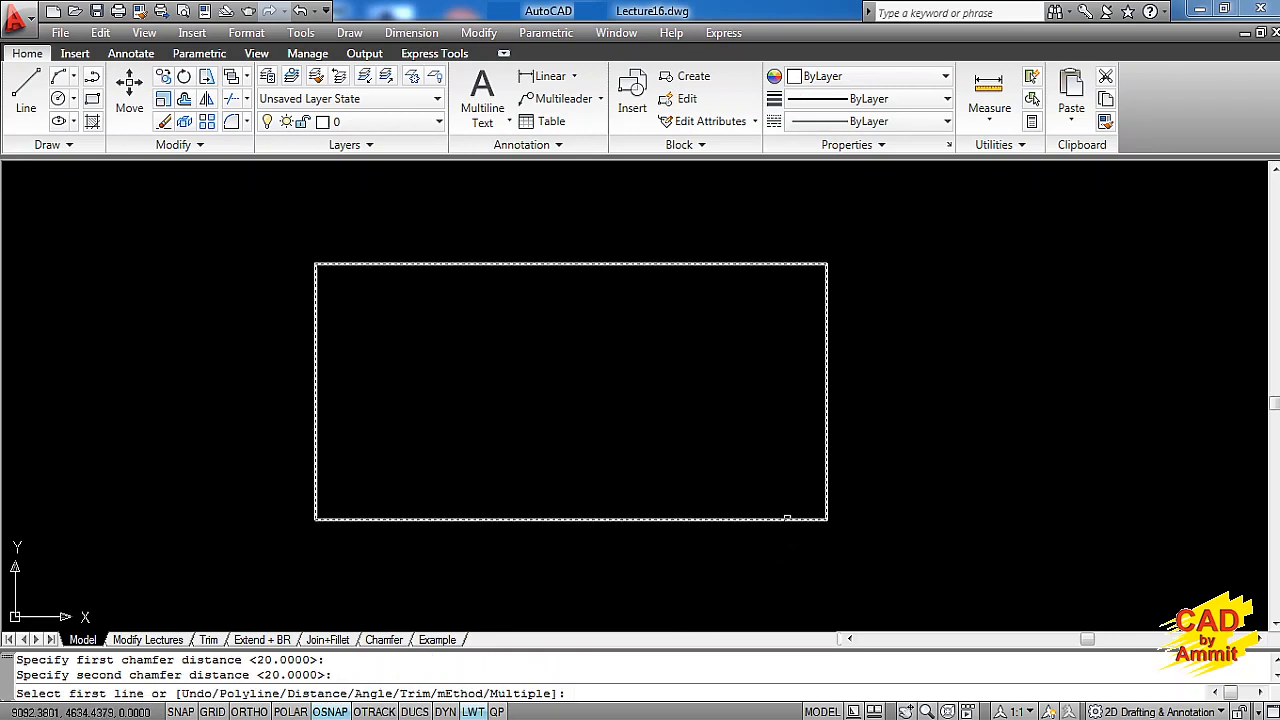
{"action": "left_click", "coordinate": [787, 517]}
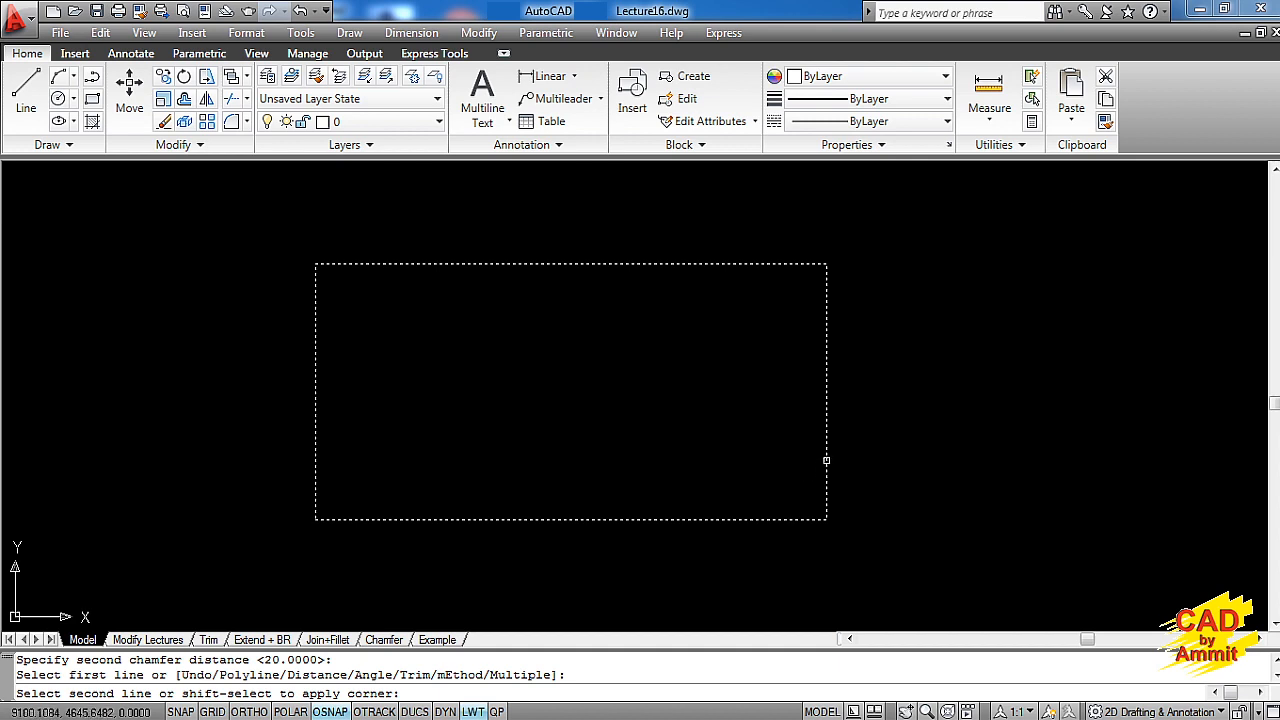
{"action": "left_click", "coordinate": [823, 465]}
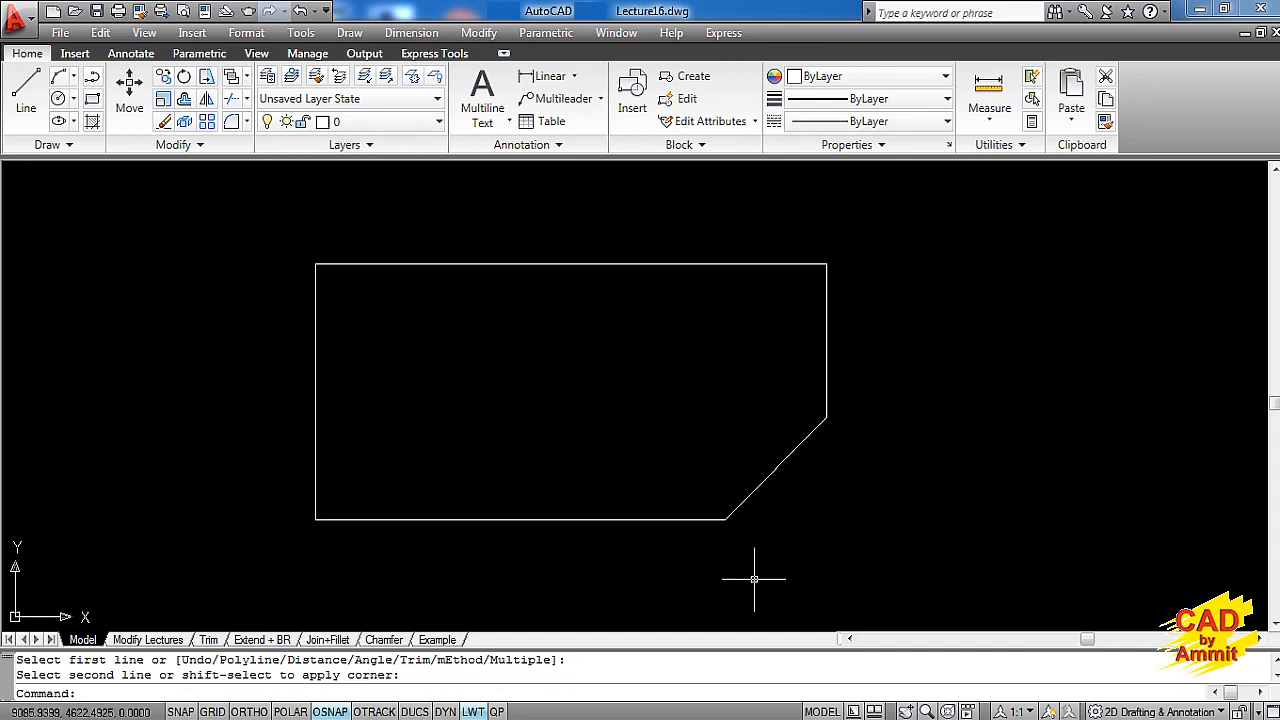
- Chamfer the lower left corner using the Angle option with length 15 along the bottom edge and angle 30
{"action": "key", "text": "Return"}
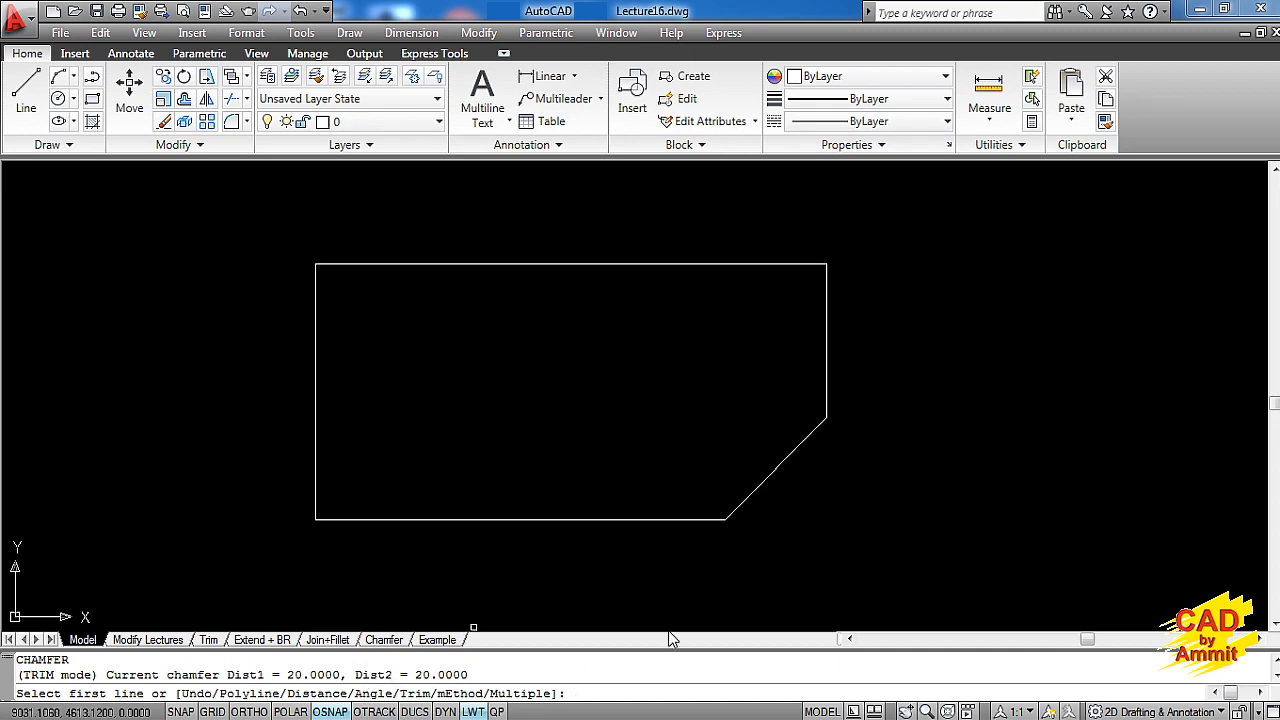
{"action": "type", "text": "a"}
{"action": "key", "text": "Return"}
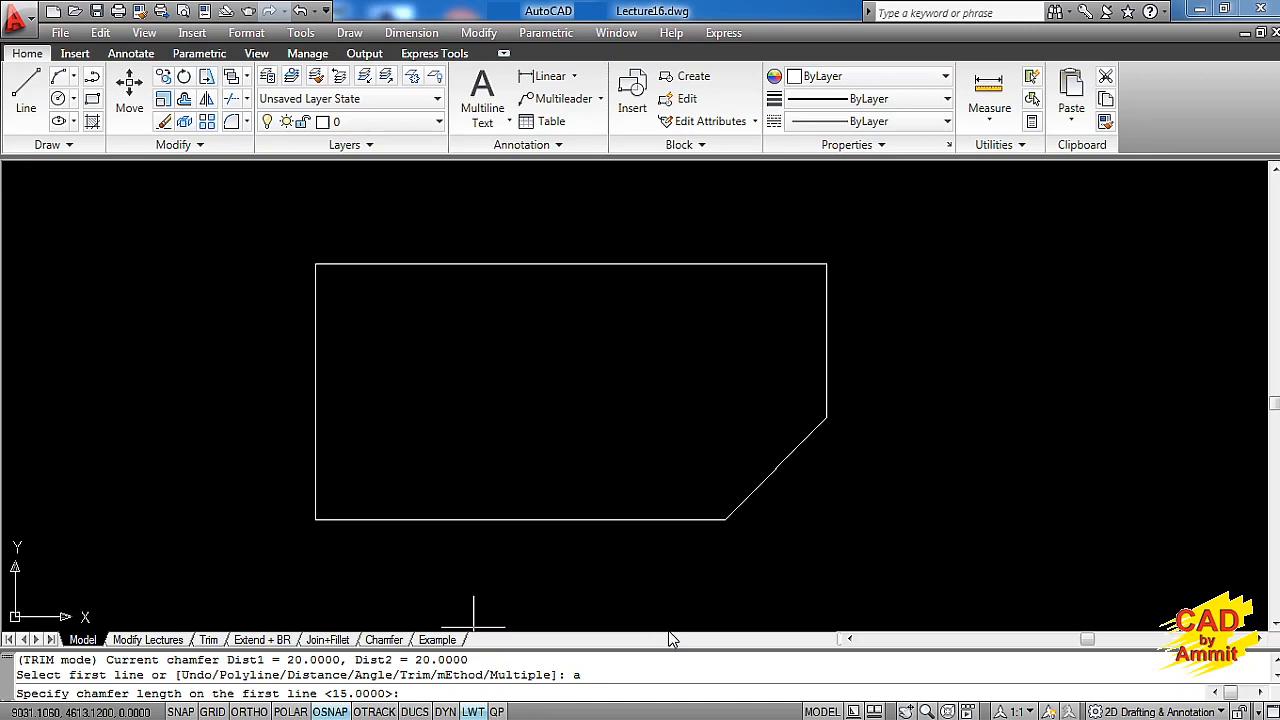
{"action": "key", "text": "Return"}
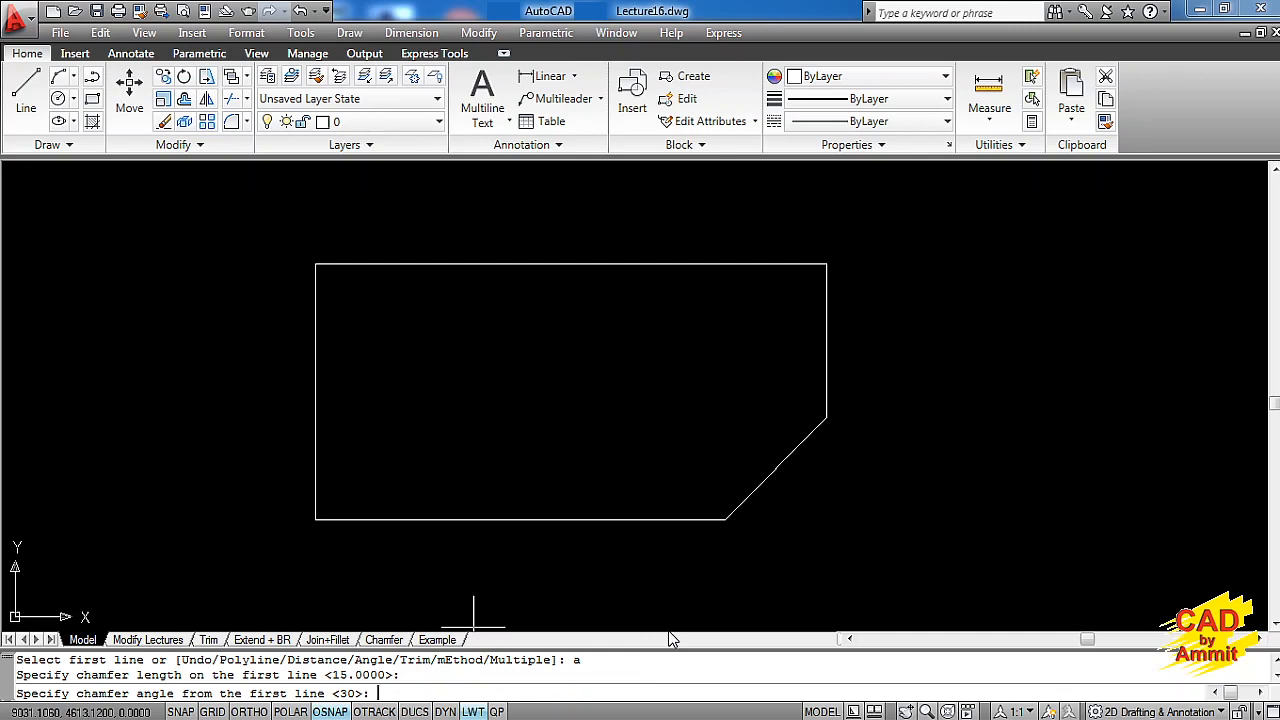
{"action": "key", "text": "Return"}
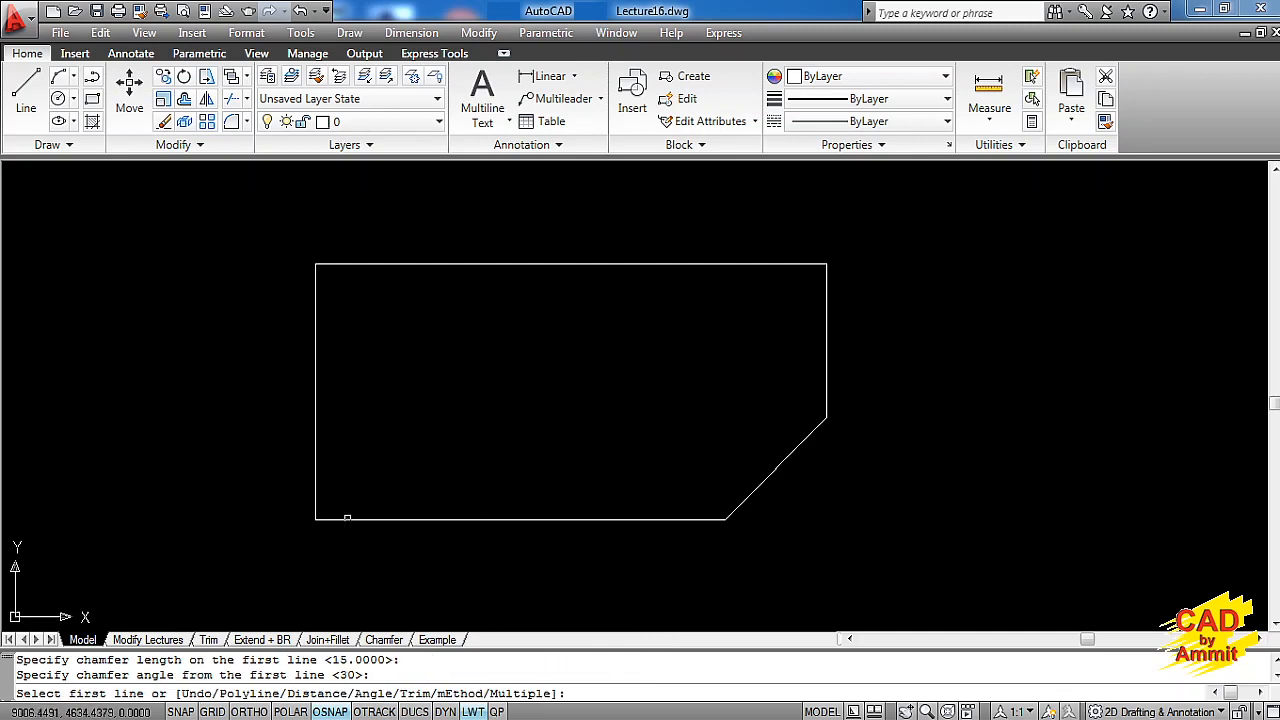
{"action": "left_click", "coordinate": [347, 518]}
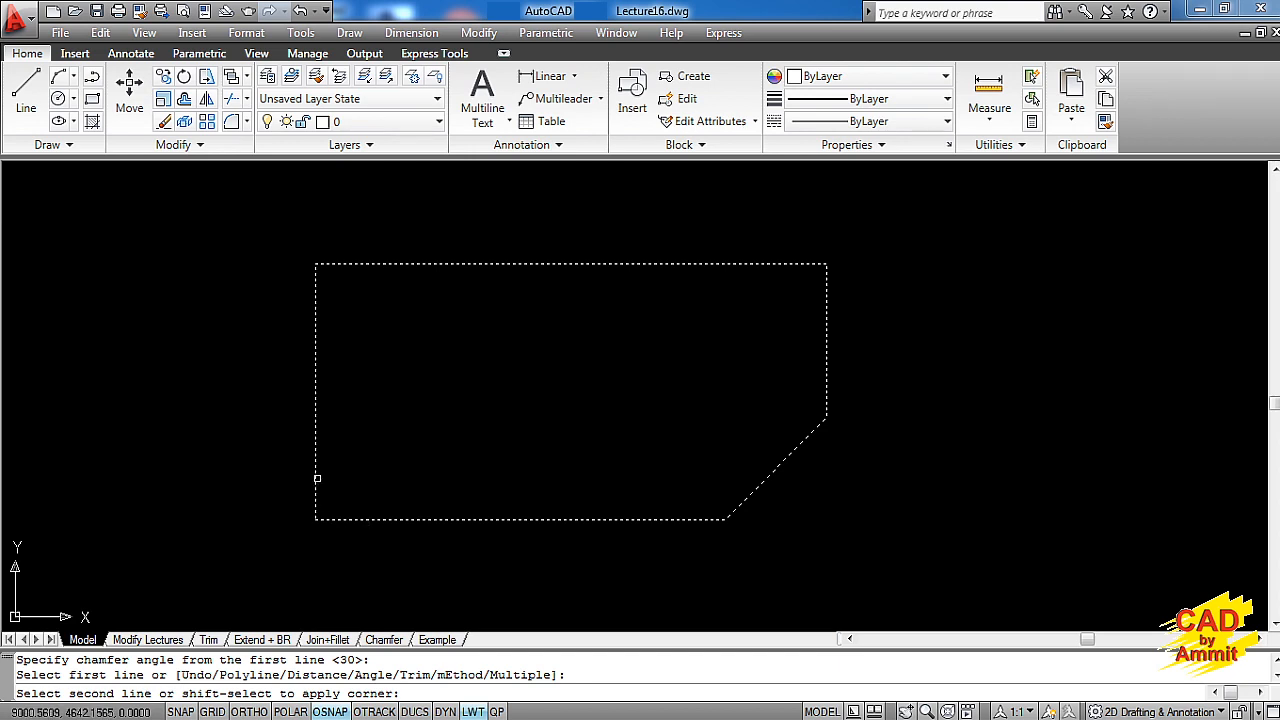
{"action": "left_click", "coordinate": [317, 478]}
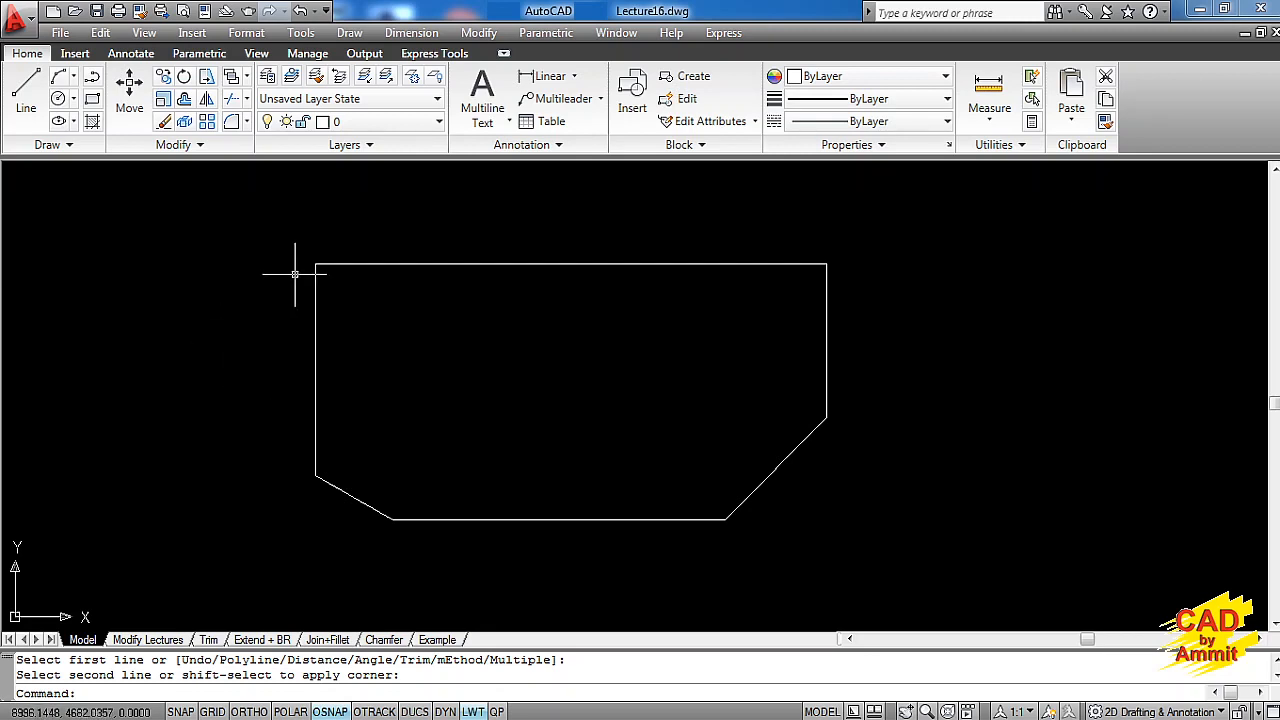
- Switch the chamfer method to Distance and chamfer the upper left corner between the left and top edges
{"action": "key", "text": "Return"}
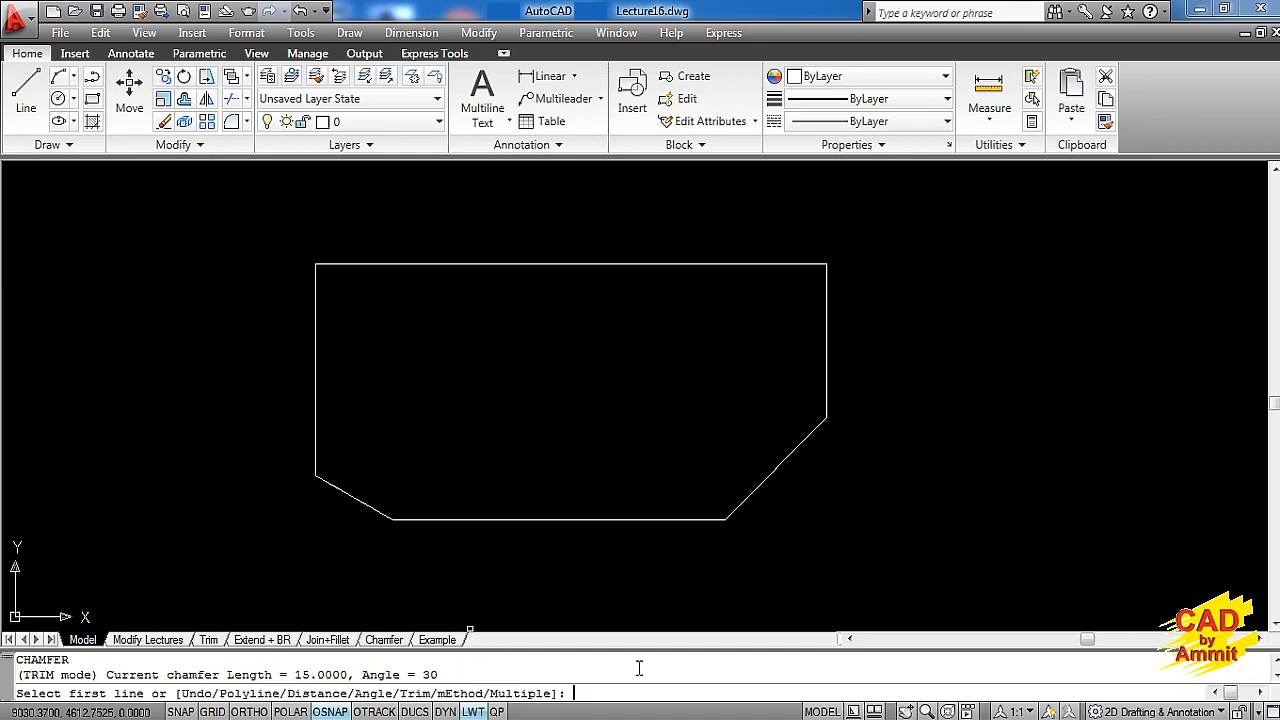
{"action": "type", "text": "e"}
{"action": "key", "text": "Return"}
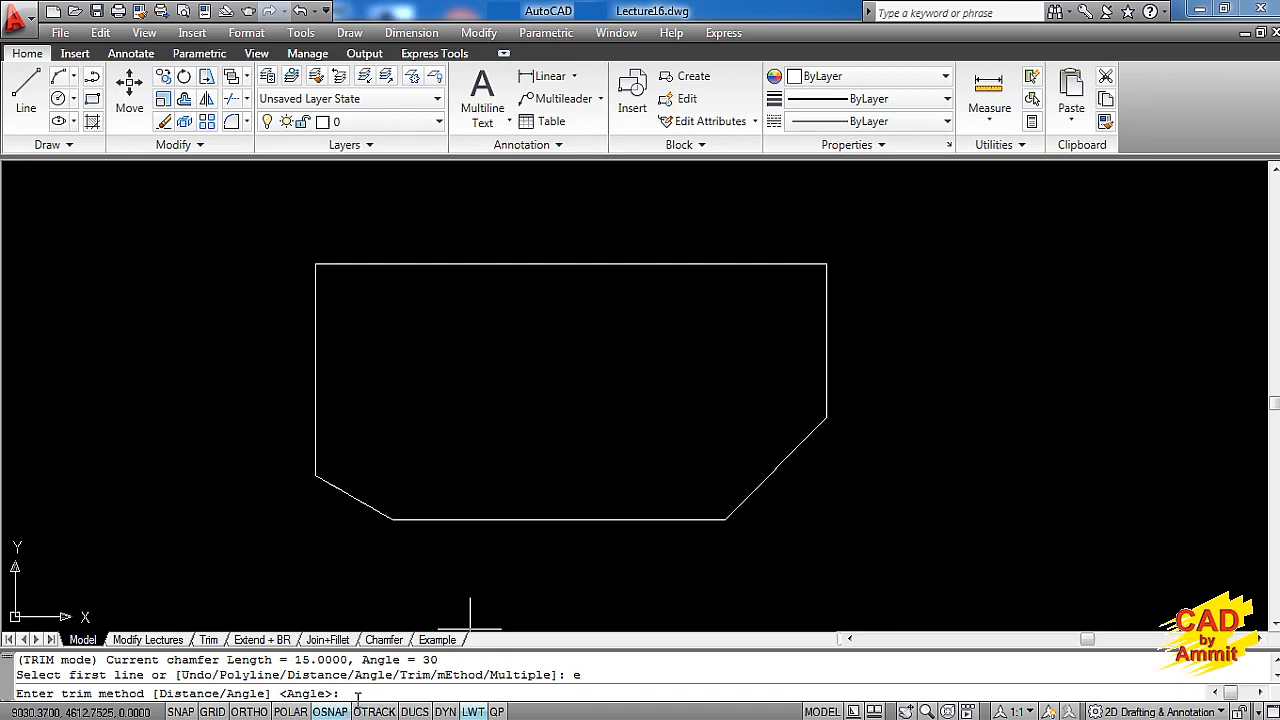
{"action": "type", "text": "d"}
{"action": "key", "text": "Return"}
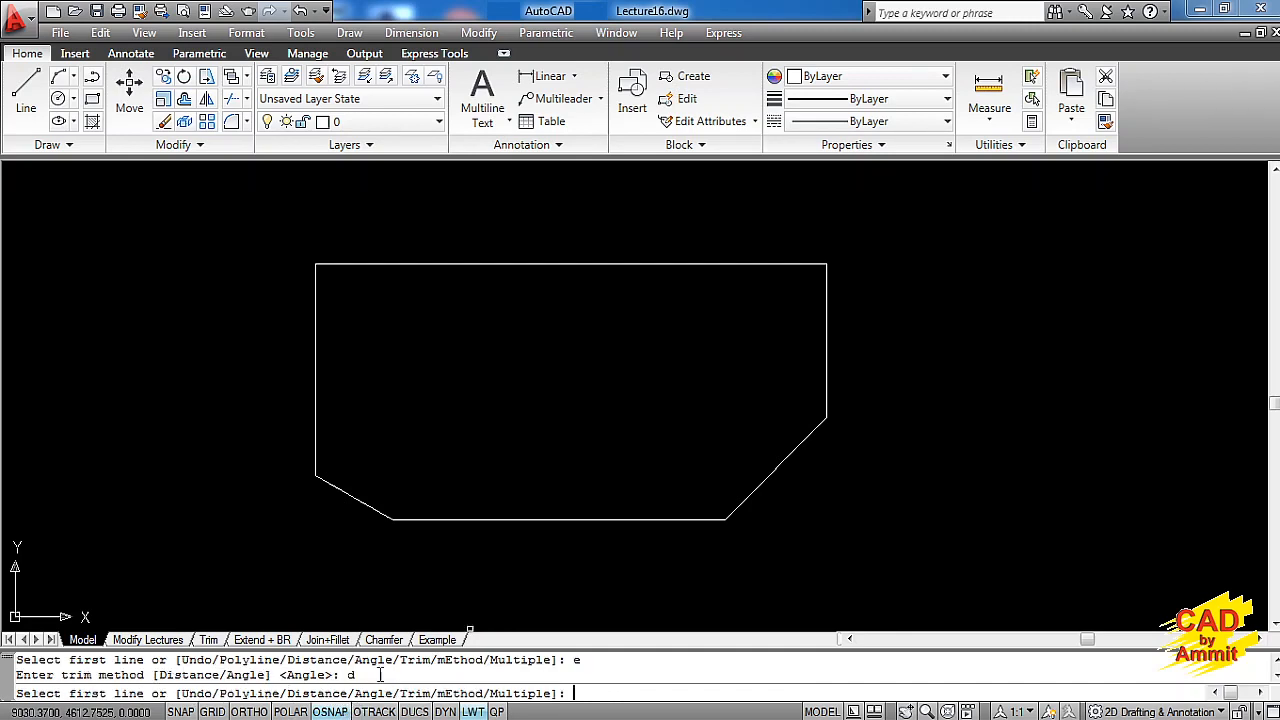
{"action": "left_click", "coordinate": [315, 325]}
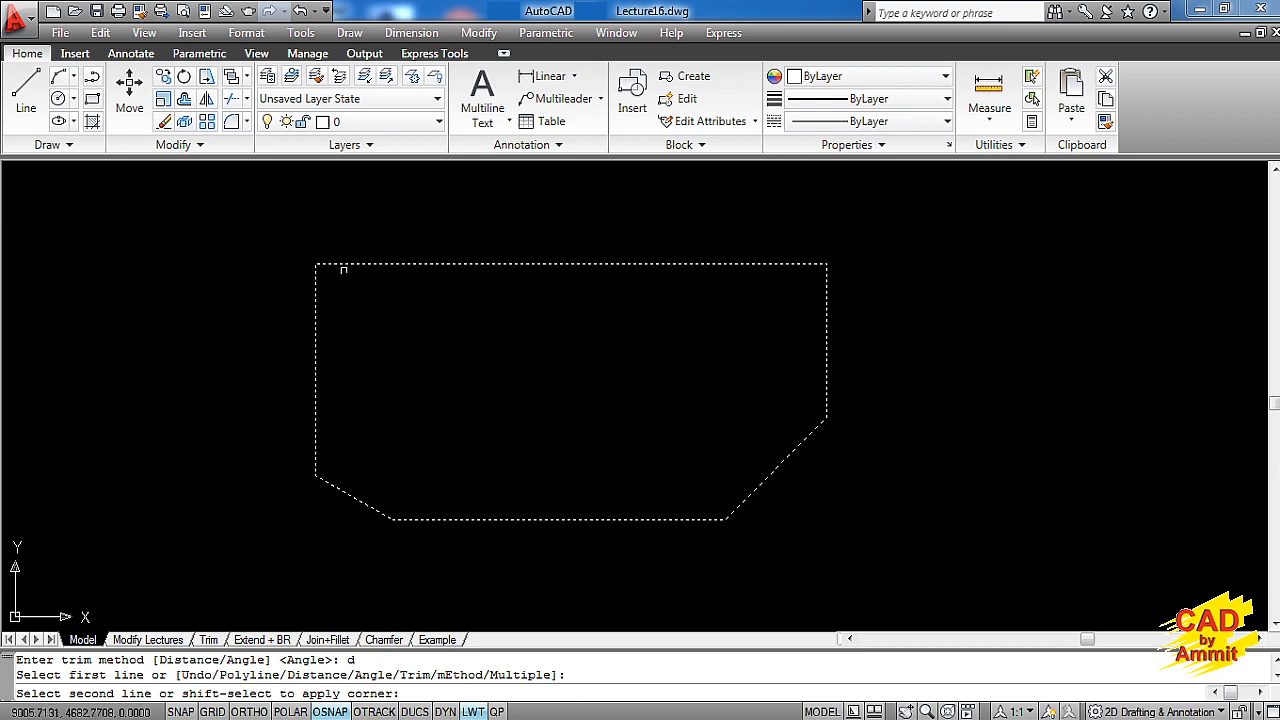
{"action": "left_click", "coordinate": [343, 265]}
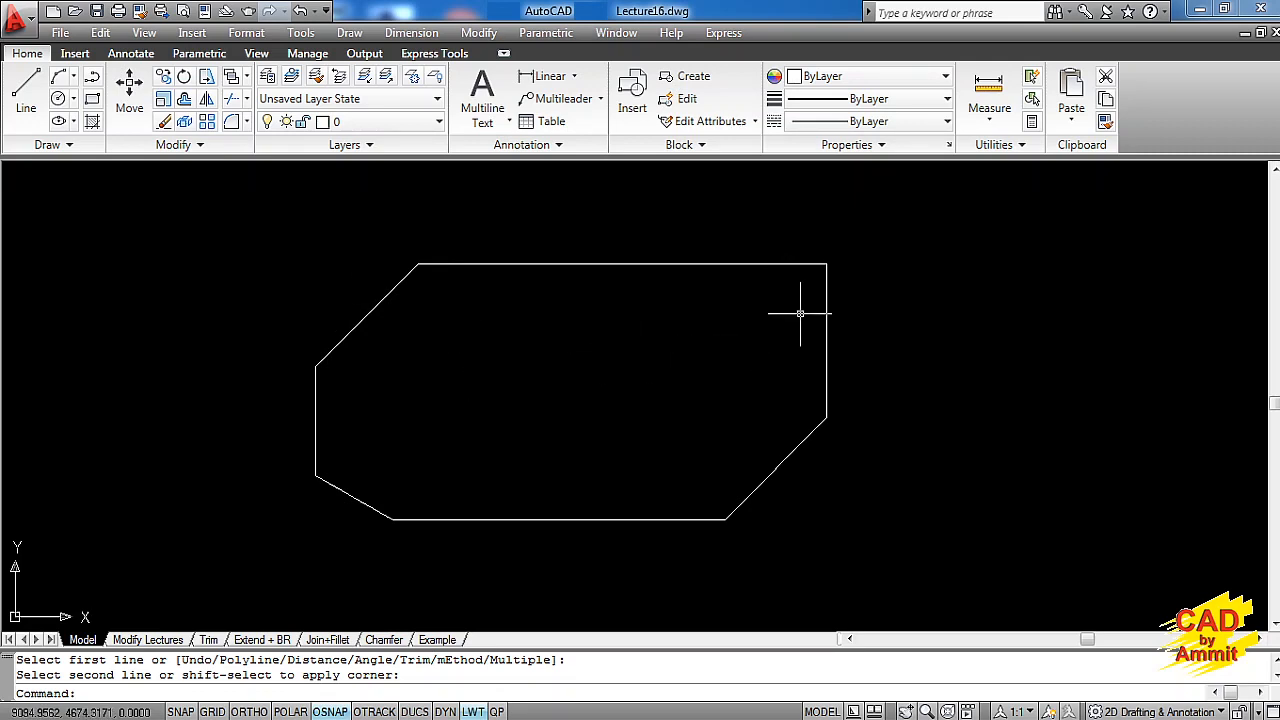
- Switch the chamfer method to Angle and chamfer the upper right corner, taking the top edge as first line
{"action": "key", "text": "Return"}
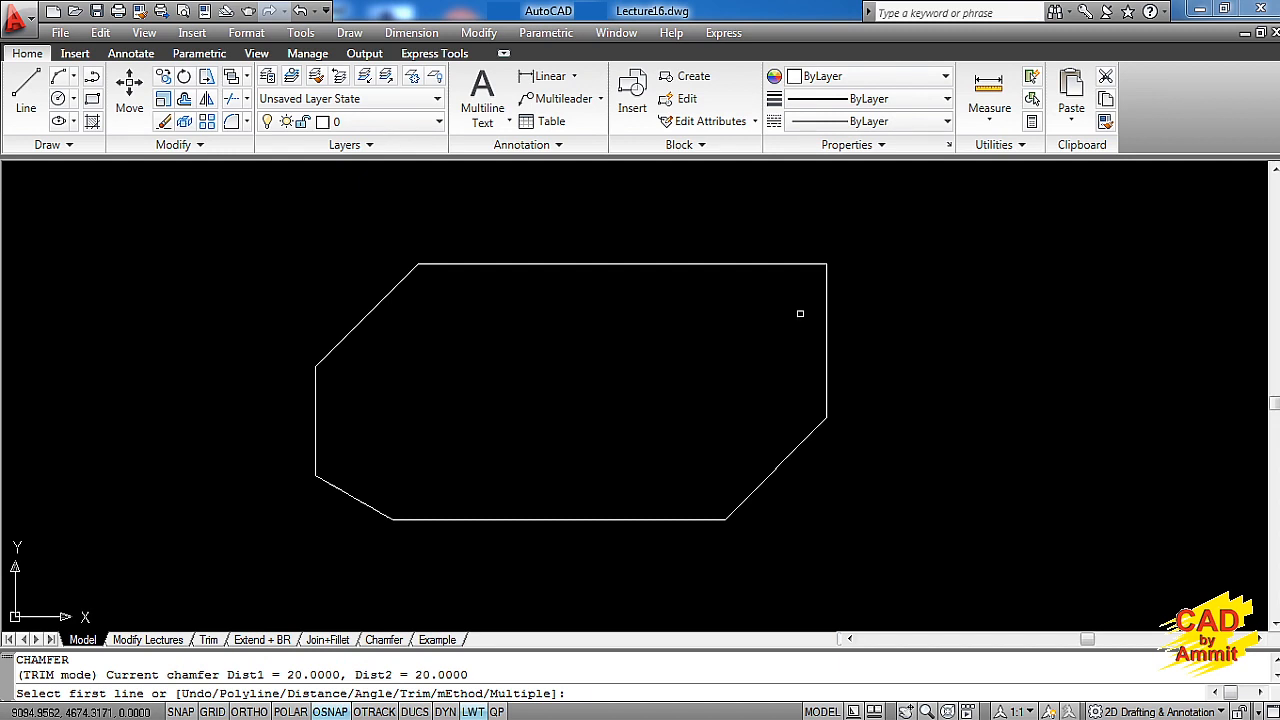
{"action": "type", "text": "e"}
{"action": "key", "text": "Return"}
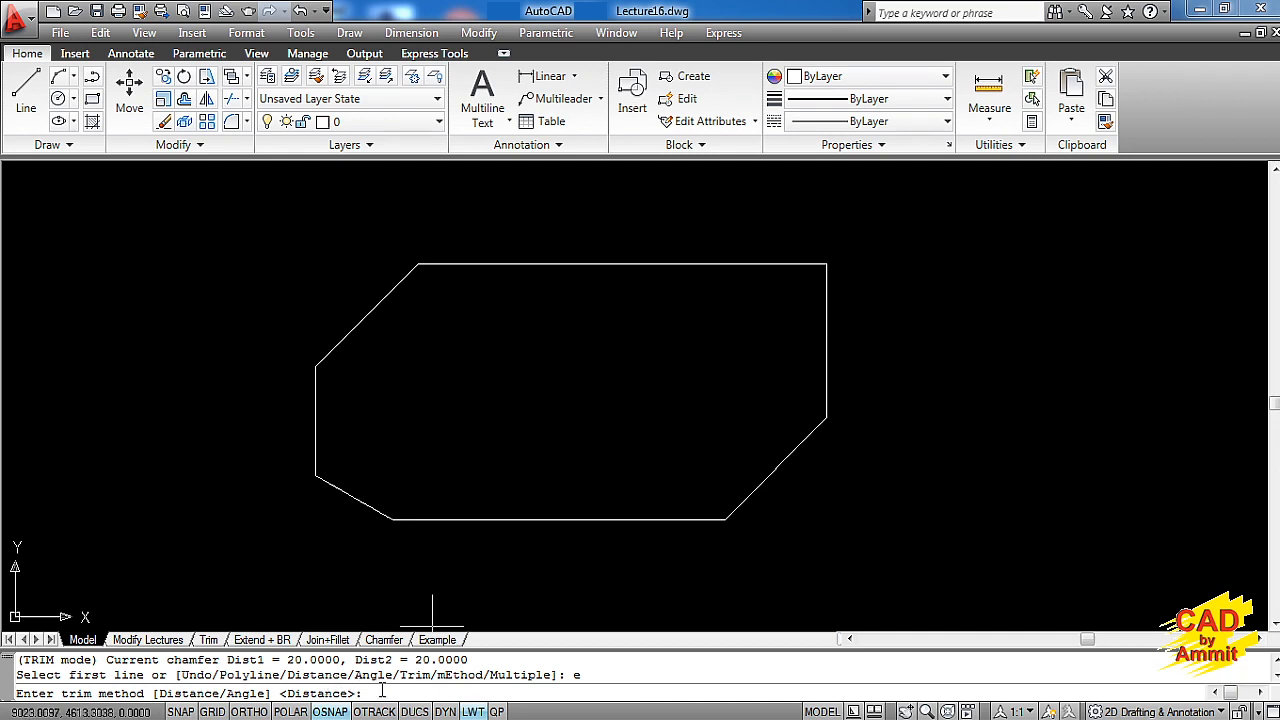
{"action": "type", "text": "a"}
{"action": "key", "text": "Return"}
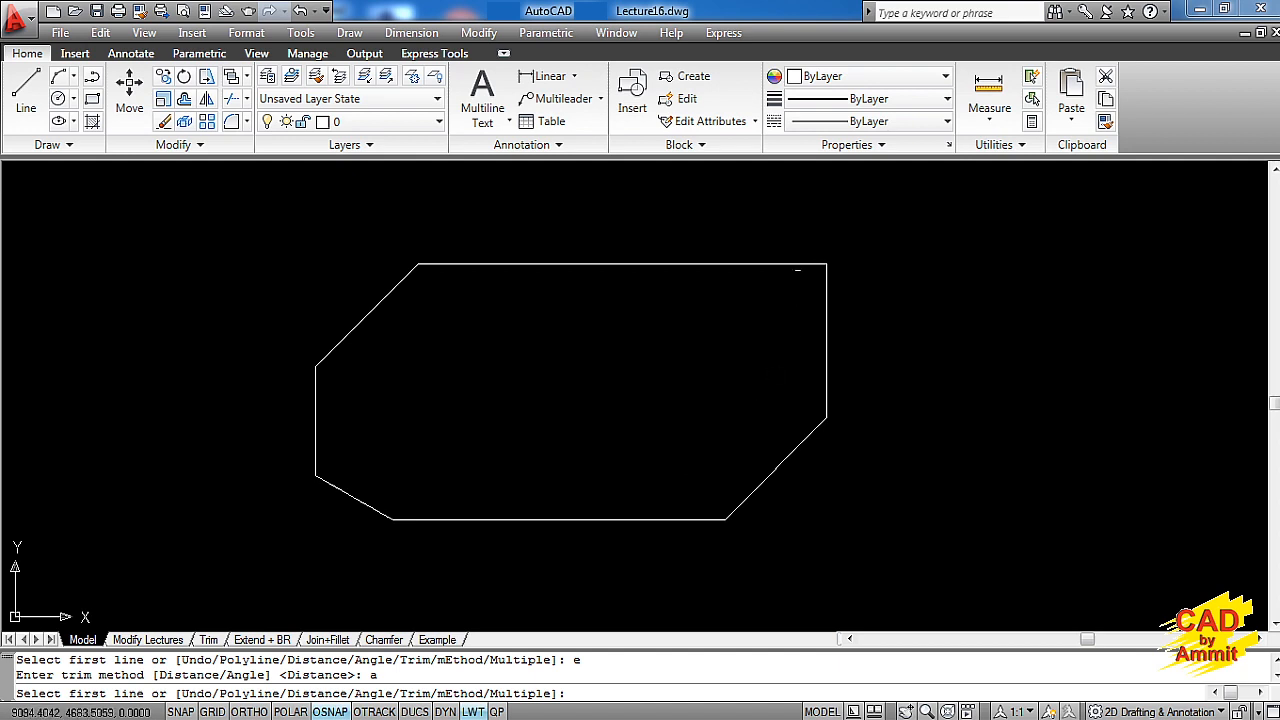
{"action": "left_click", "coordinate": [800, 265]}
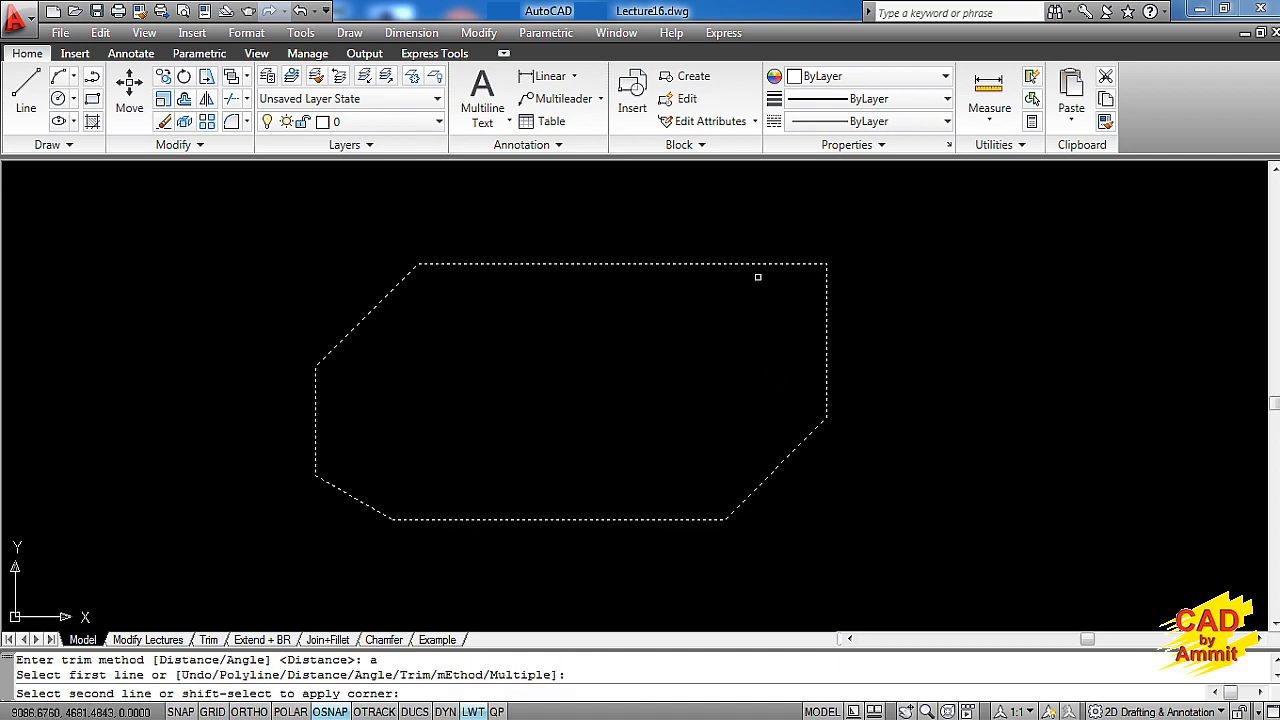
{"action": "left_click", "coordinate": [826, 311]}
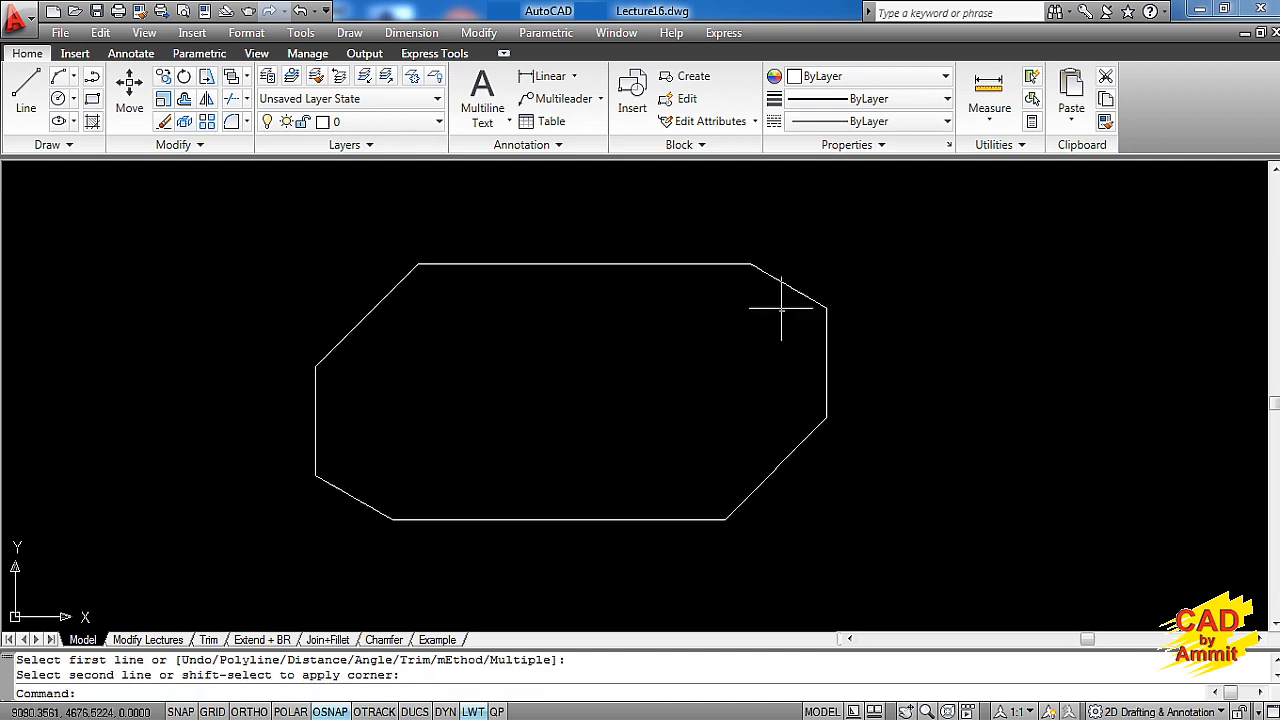